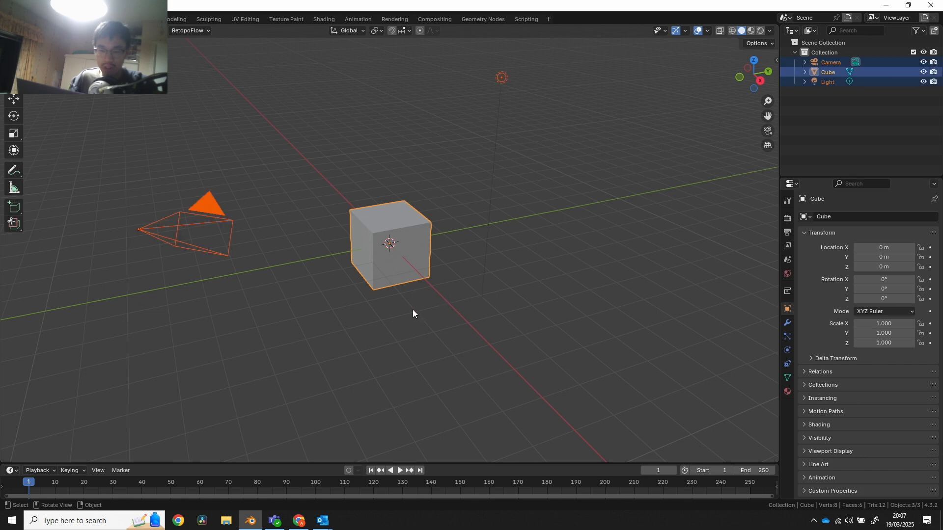
Delete the default camera, cube and light, and add a Monkey mesh at the scene origin
{"action": "key", "text": "x"}
{"action": "left_click", "coordinate": [409, 296]}
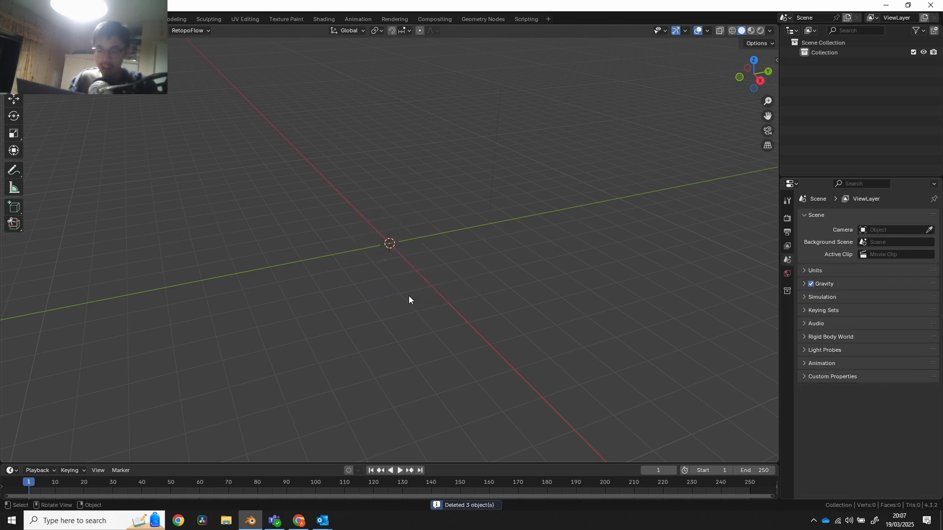
{"action": "key", "text": "shift+a"}
{"action": "mouse_move", "coordinate": [386, 297]}
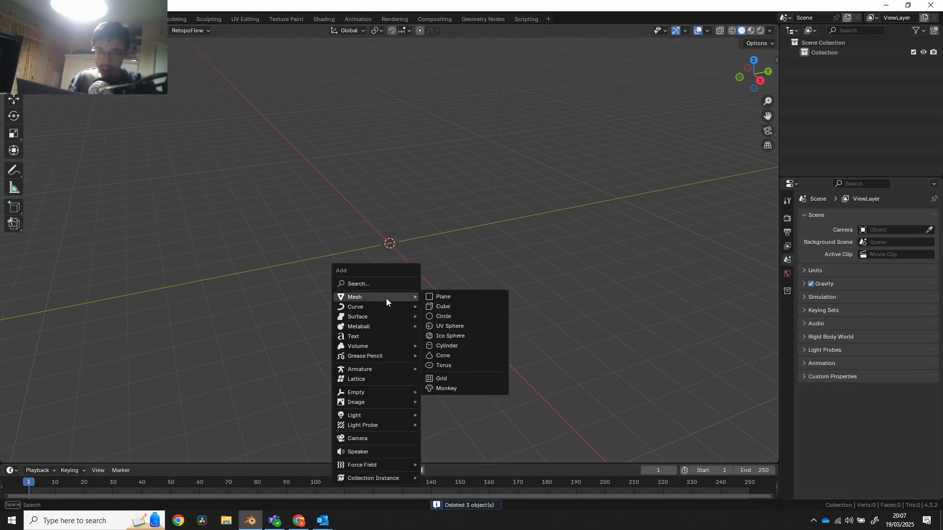
{"action": "left_click", "coordinate": [447, 388]}
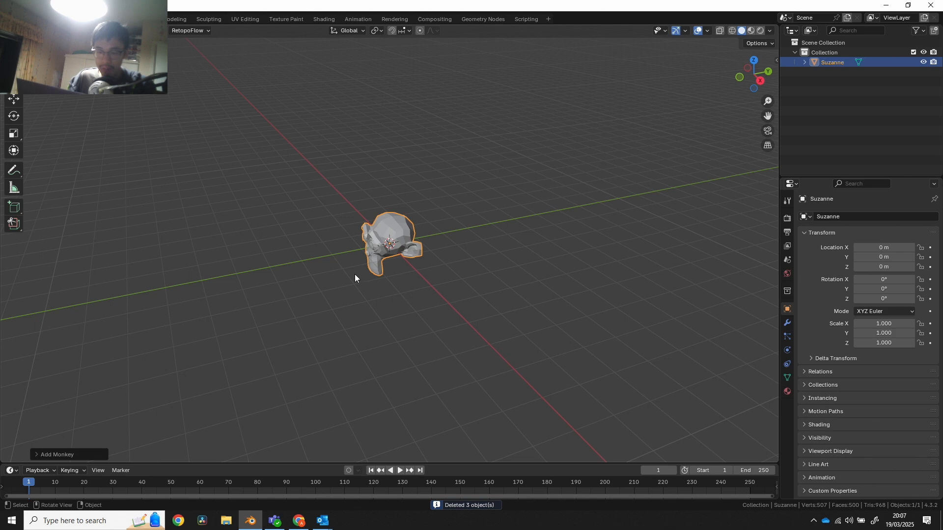
{"action": "middle_click_drag", "start_coordinate": [342, 267], "coordinate": [364, 313], "text": "shift"}
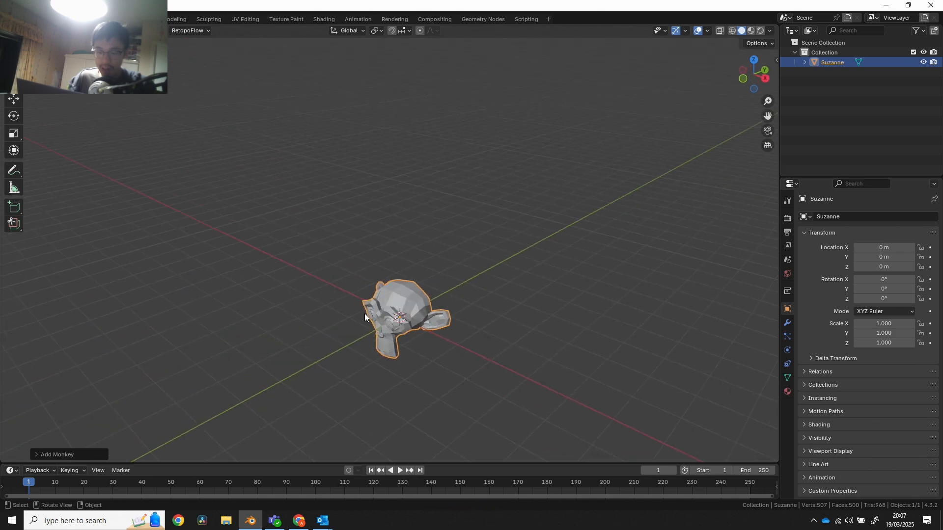
{"action": "key", "text": "Tab"}
{"action": "key", "text": "ctrl+Tab"}
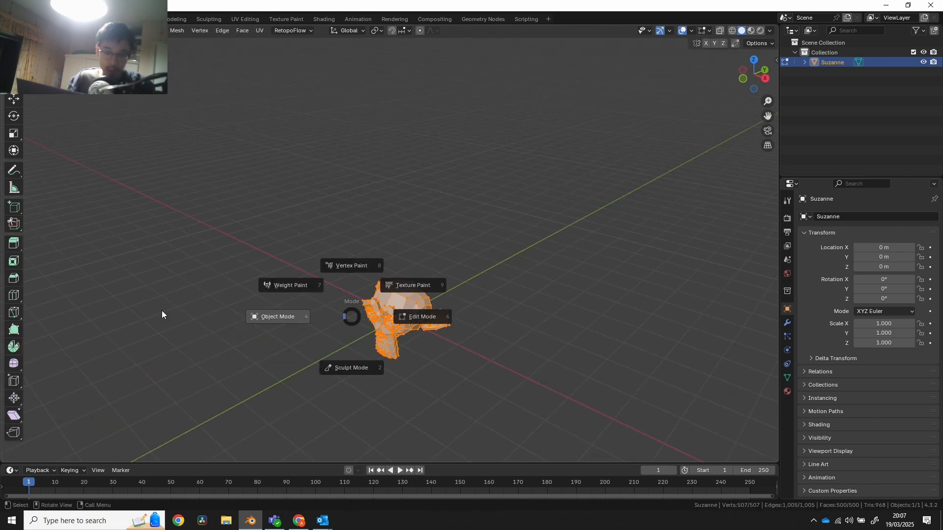
{"action": "left_click", "coordinate": [162, 314]}
Add a Point light to the scene at the origin
{"action": "key", "text": "shift+a"}
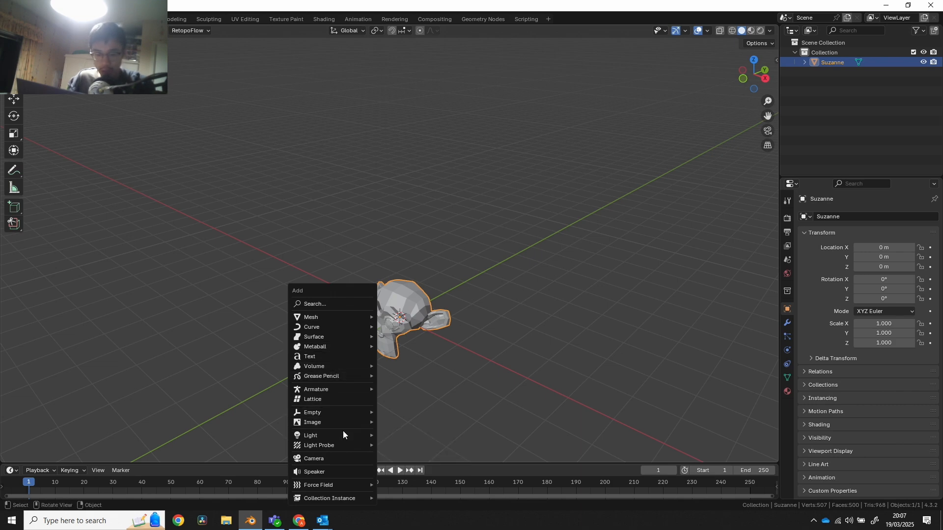
{"action": "mouse_move", "coordinate": [343, 437]}
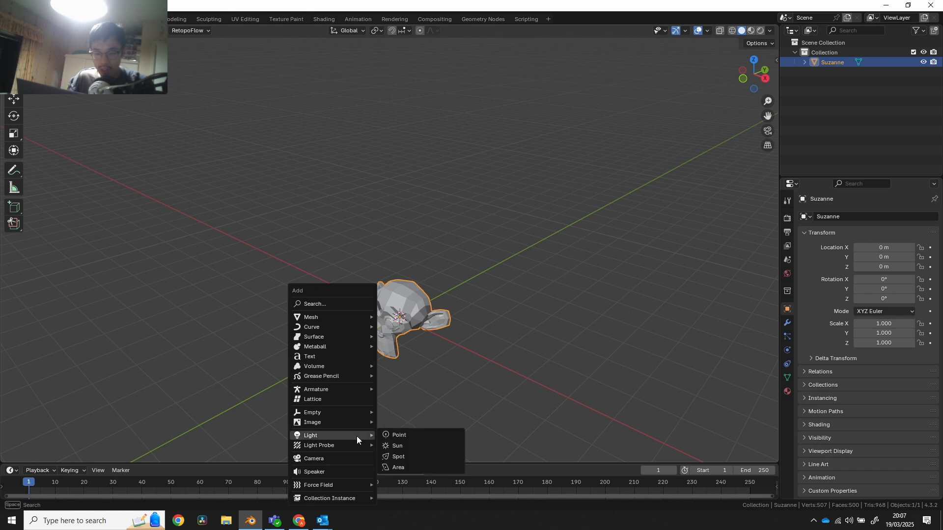
{"action": "left_click", "coordinate": [402, 435]}
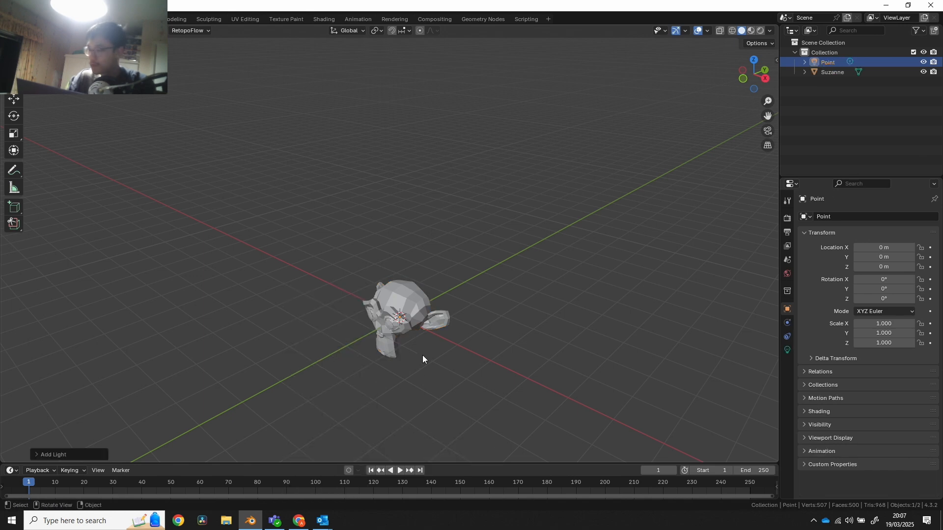
Move the point light out of the monkey head to about X -1.54 m, Y -1.56 m, Z 1.38 m
{"action": "scroll", "coordinate": [411, 330], "scroll_direction": "up", "scroll_amount": 2}
{"action": "middle_click_drag", "start_coordinate": [411, 326], "coordinate": [428, 272]}
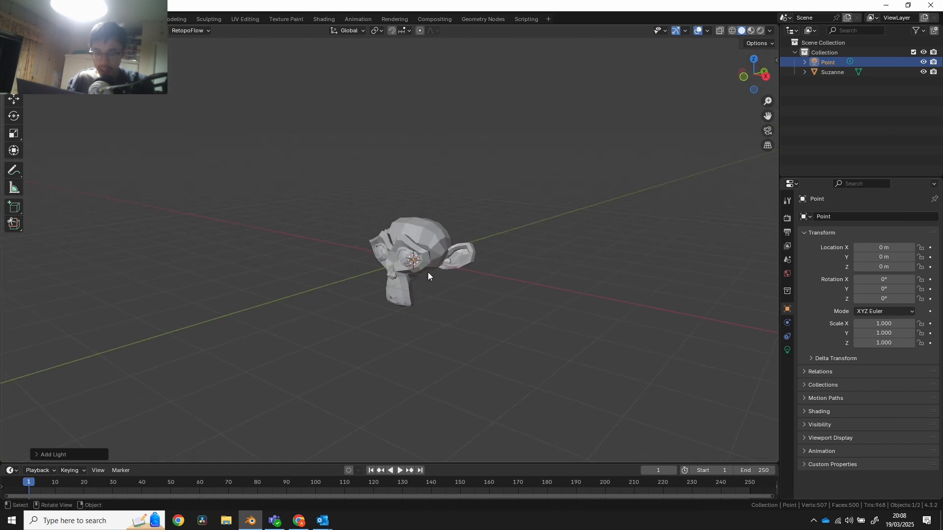
{"action": "key", "text": "g"}
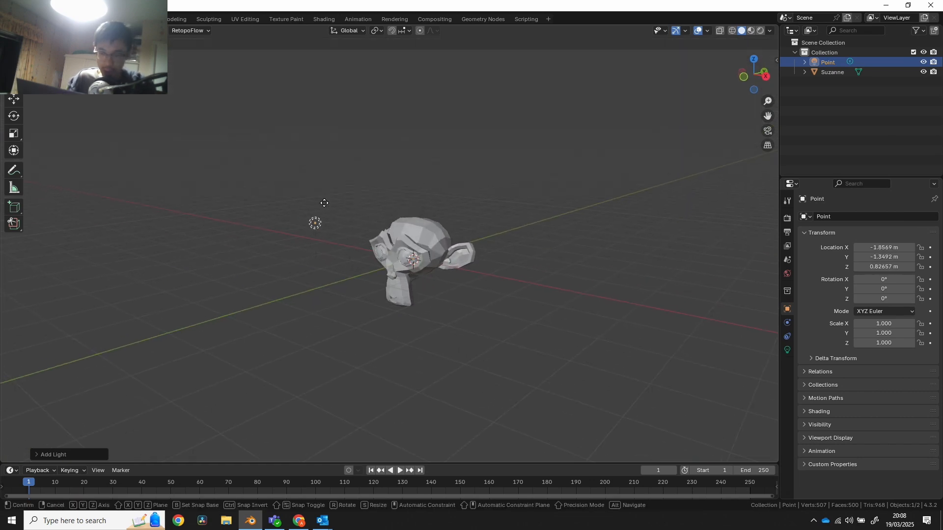
{"action": "left_click", "coordinate": [318, 204]}
{"action": "middle_click_drag", "start_coordinate": [319, 204], "coordinate": [343, 220]}
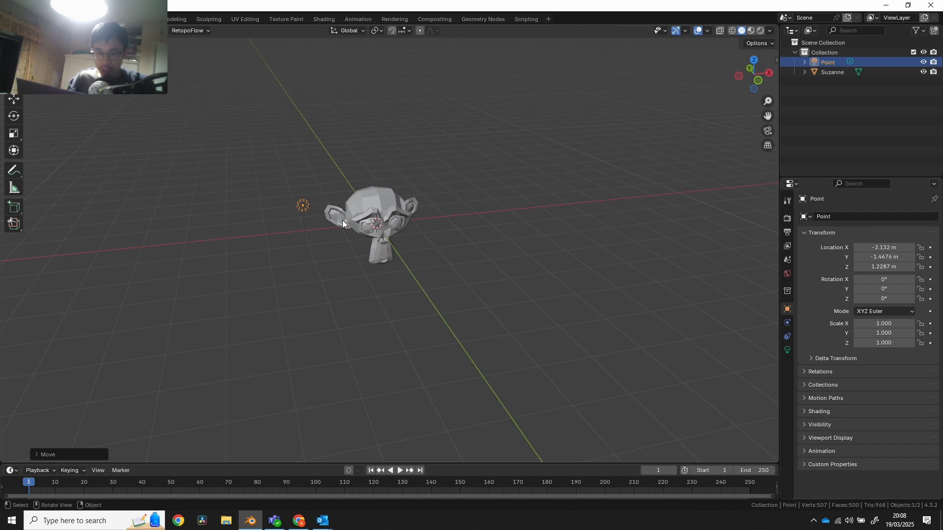
{"action": "key", "text": "g"}
{"action": "left_click", "coordinate": [370, 214]}
With the Move tool, shift the point light along Y to about -2.07 m and along X to about -0.25 m
{"action": "left_click", "coordinate": [13, 98]}
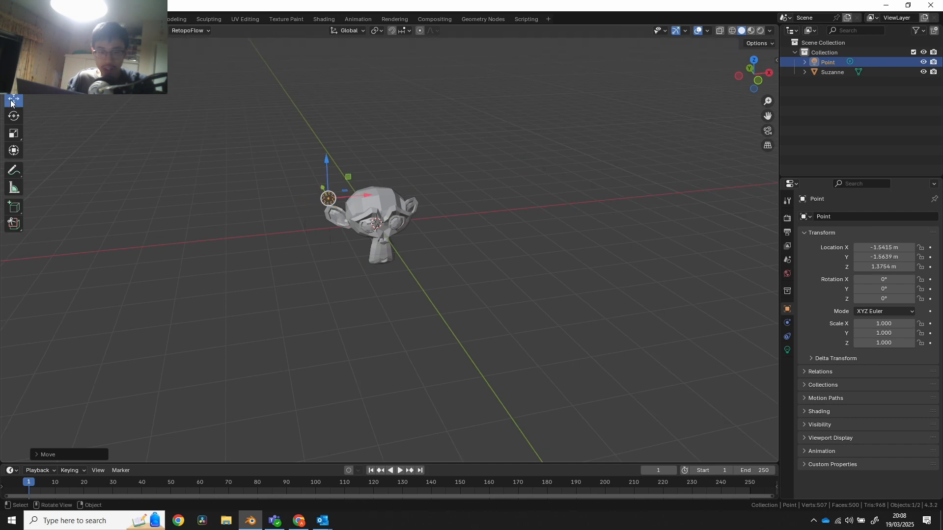
{"action": "middle_click_drag", "start_coordinate": [310, 202], "coordinate": [383, 213]}
{"action": "left_click_drag", "start_coordinate": [384, 208], "coordinate": [371, 212]}
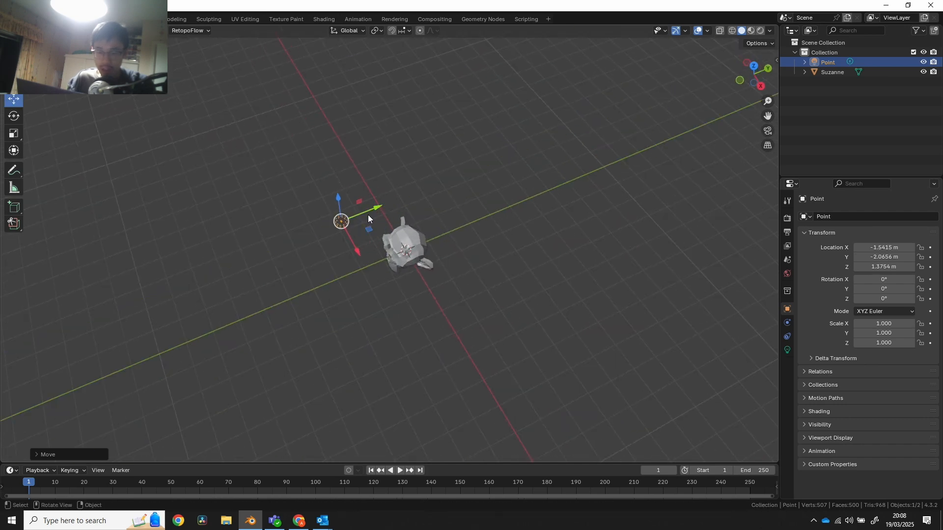
{"action": "left_click_drag", "start_coordinate": [358, 252], "coordinate": [372, 275]}
{"action": "middle_click_drag", "start_coordinate": [372, 255], "coordinate": [399, 169]}
{"action": "middle_click_drag", "start_coordinate": [407, 244], "coordinate": [327, 238]}
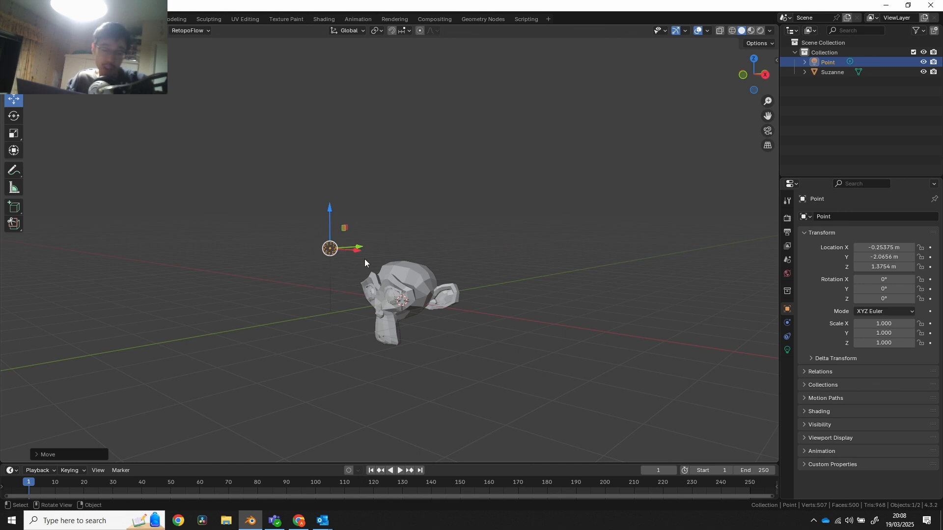
Check the monkey in Material Preview shading and switch the viewport to Rendered shading
{"action": "left_click", "coordinate": [751, 31]}
{"action": "middle_click_drag", "start_coordinate": [373, 275], "coordinate": [336, 268]}
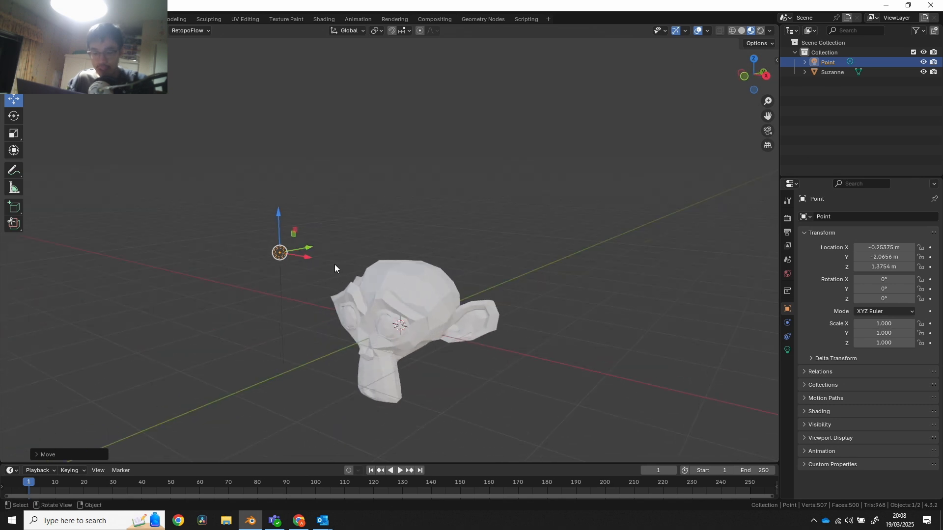
{"action": "left_click", "coordinate": [764, 30]}
{"action": "mouse_move", "coordinate": [320, 289]}
{"action": "middle_mouse_down"}
{"action": "mouse_move", "coordinate": [303, 266]}
{"action": "mouse_move", "coordinate": [476, 228]}
{"action": "mouse_move", "coordinate": [430, 226]}
{"action": "mouse_move", "coordinate": [417, 213]}
{"action": "mouse_move", "coordinate": [457, 263]}
{"action": "mouse_move", "coordinate": [533, 271]}
{"action": "middle_mouse_up"}
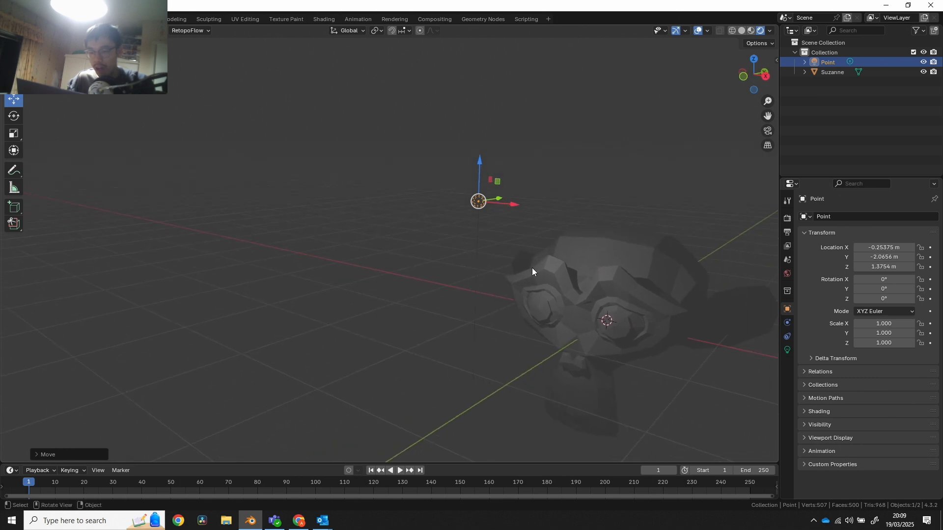
Try the Cycles render engine on the lit monkey and return to EEVEE to compare the shading
{"action": "left_click", "coordinate": [787, 218]}
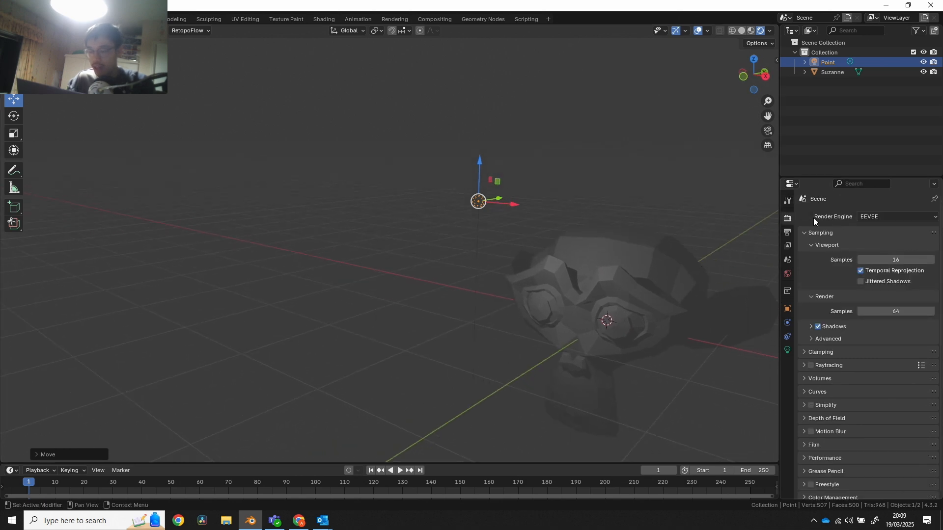
{"action": "middle_click_drag", "start_coordinate": [615, 287], "coordinate": [634, 283]}
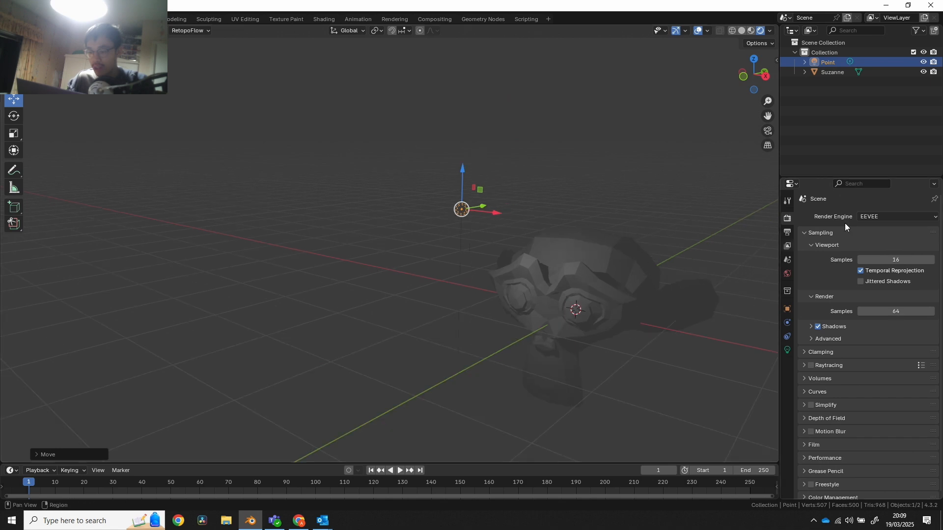
{"action": "left_click", "coordinate": [862, 219]}
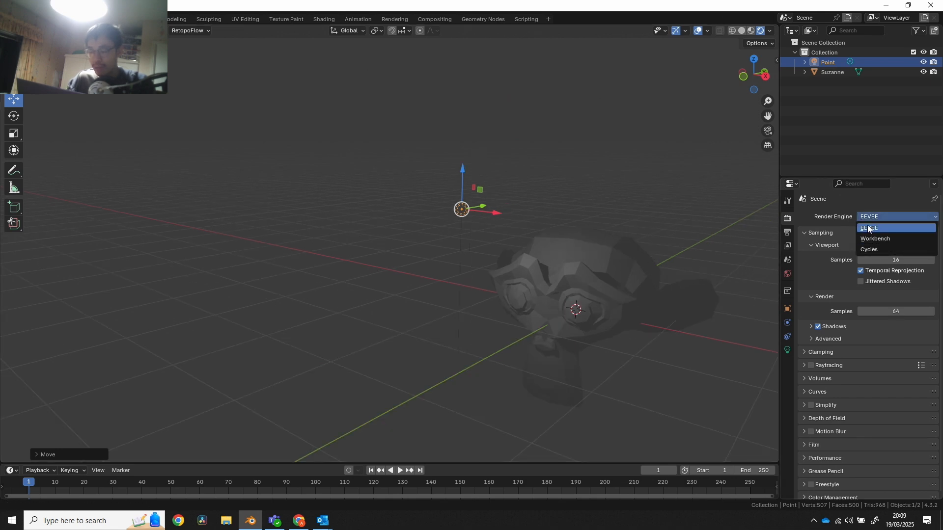
{"action": "left_click", "coordinate": [911, 218]}
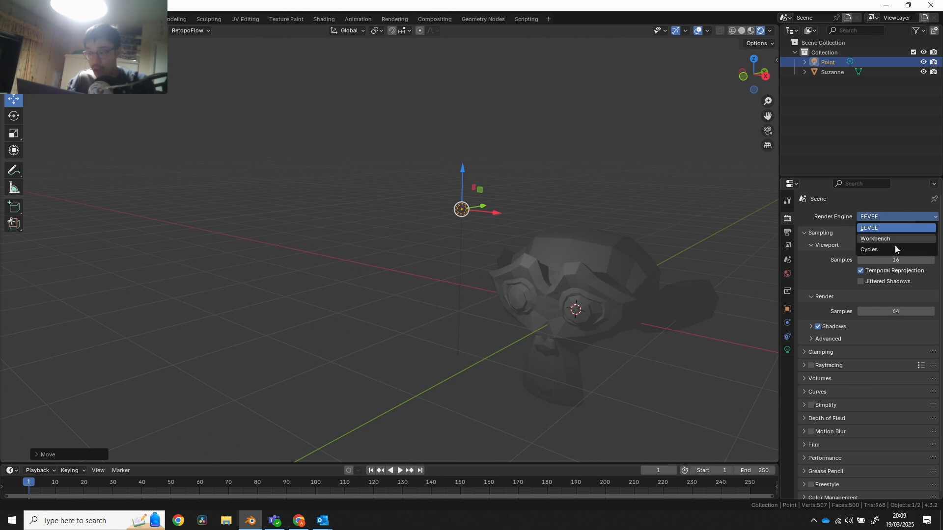
{"action": "left_click", "coordinate": [889, 249]}
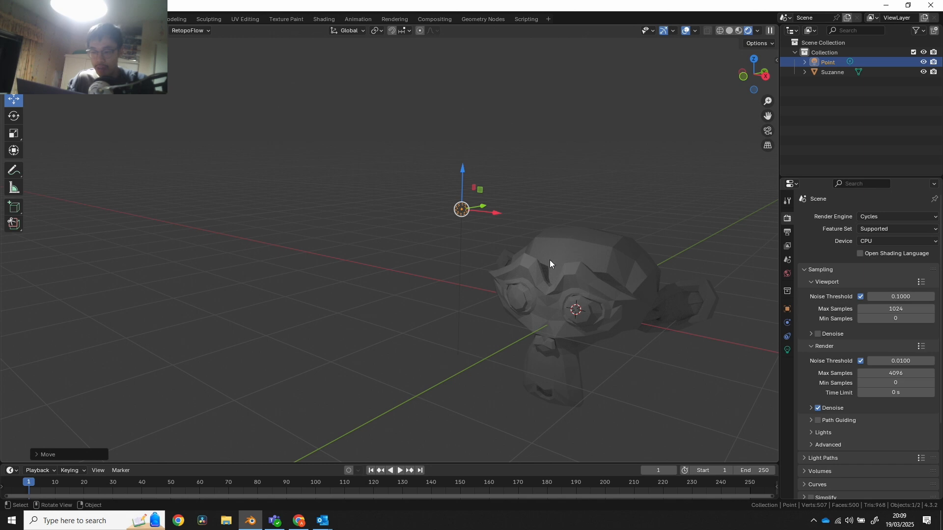
{"action": "left_click", "coordinate": [882, 217]}
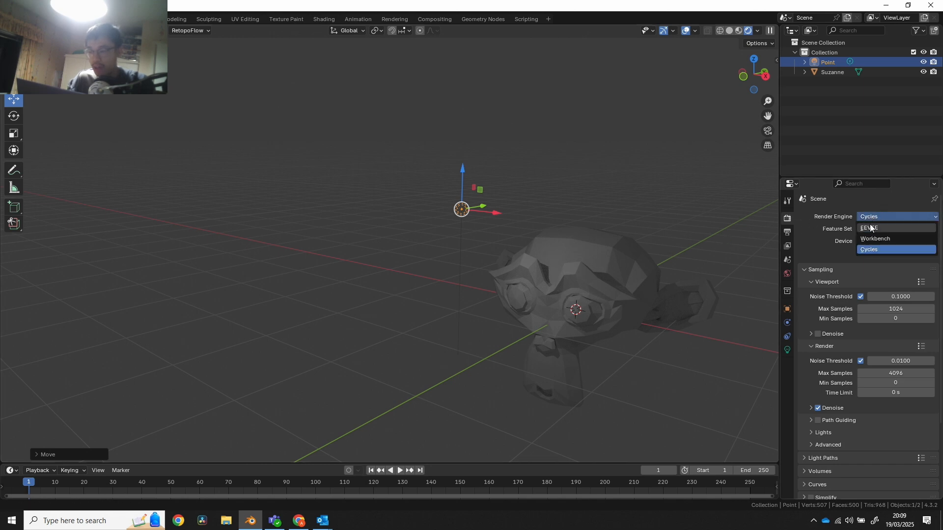
{"action": "left_click", "coordinate": [870, 230]}
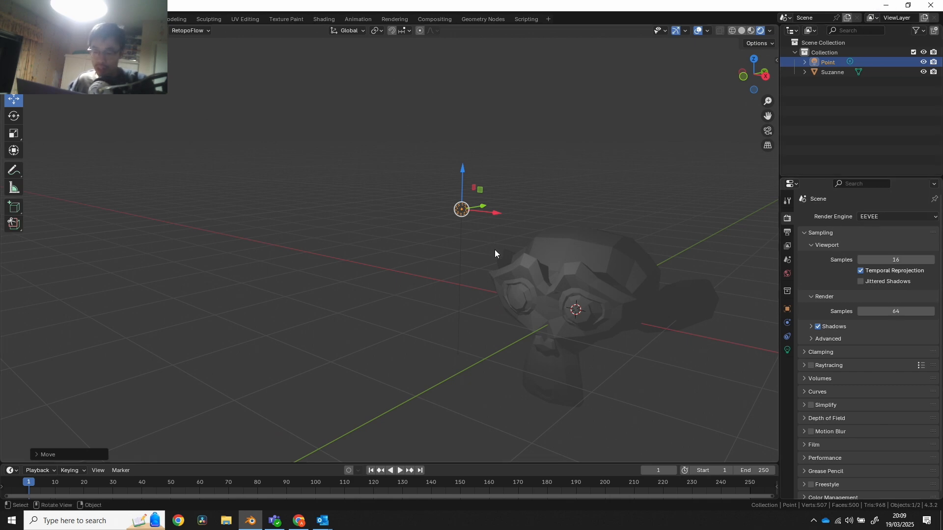
{"action": "middle_click_drag", "start_coordinate": [497, 255], "coordinate": [829, 211]}
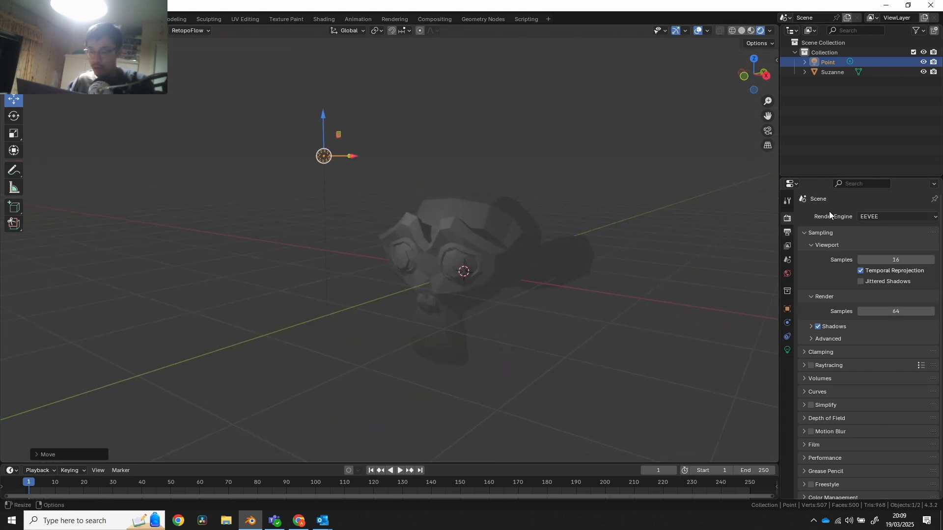
Set the render engine to Cycles and its device to GPU Compute
{"action": "left_click", "coordinate": [876, 217]}
{"action": "left_click", "coordinate": [879, 249]}
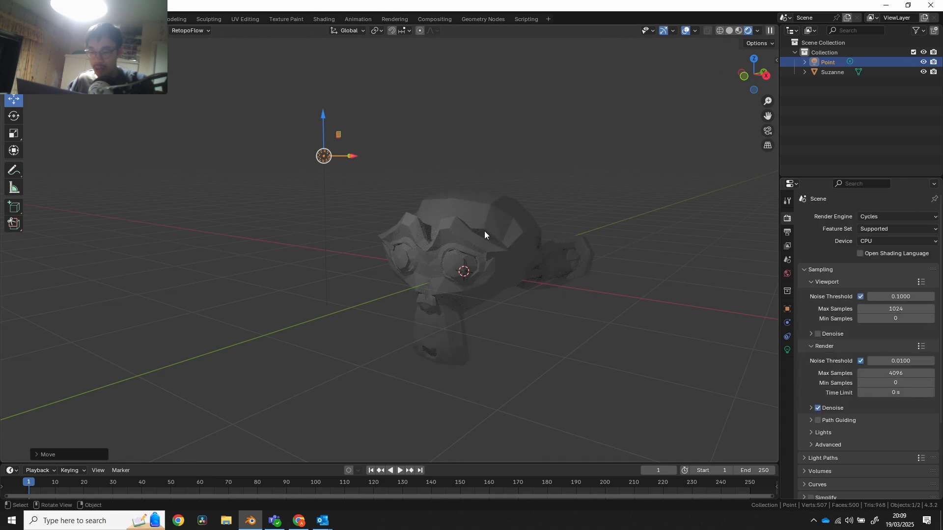
{"action": "middle_click_drag", "start_coordinate": [484, 231], "coordinate": [565, 224]}
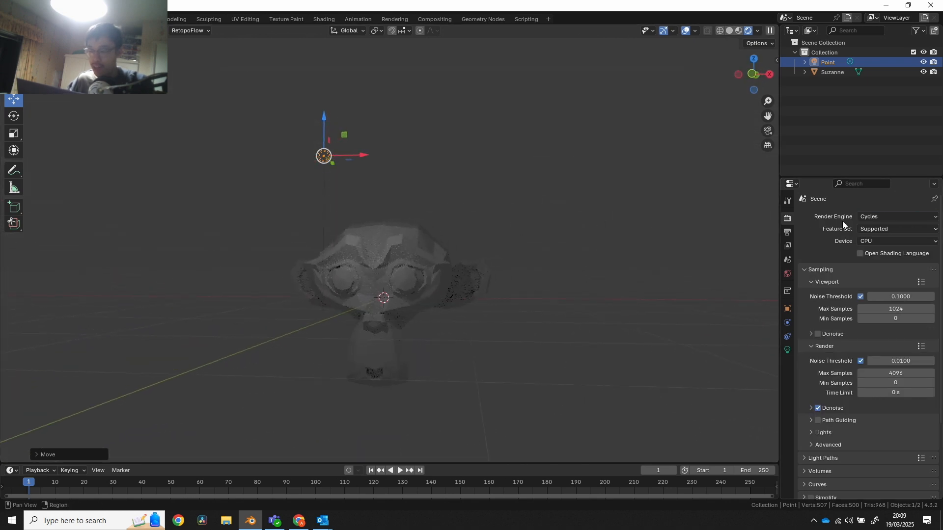
{"action": "left_click", "coordinate": [874, 241]}
{"action": "left_click", "coordinate": [877, 261]}
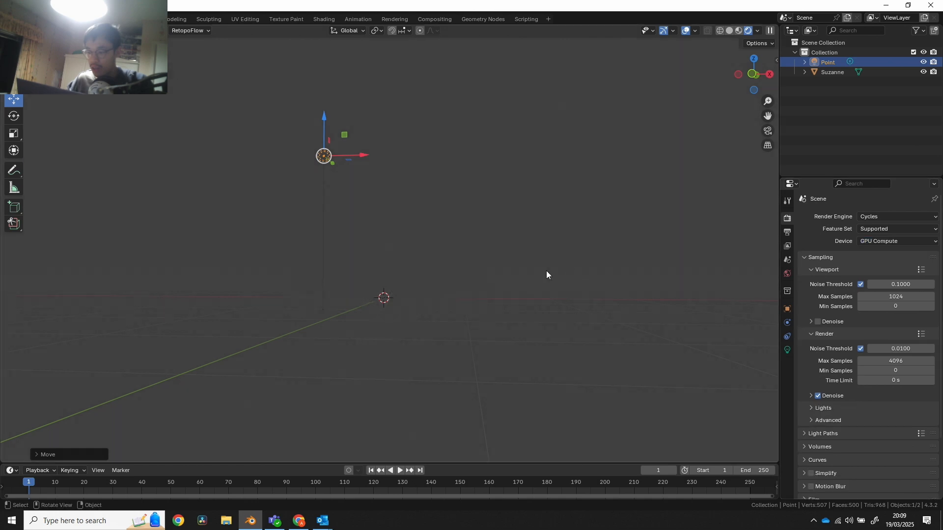
{"action": "middle_click_drag", "start_coordinate": [546, 270], "coordinate": [452, 252]}
Switch the render engine to EEVEE and inspect the point light's settings and its shading on the monkey
{"action": "left_click", "coordinate": [880, 215]}
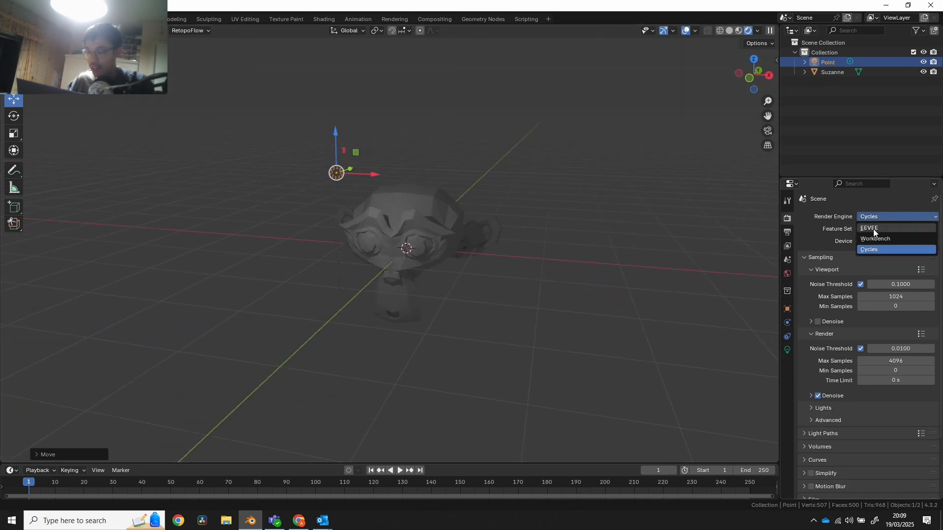
{"action": "left_click", "coordinate": [875, 230]}
{"action": "middle_click_drag", "start_coordinate": [514, 282], "coordinate": [398, 253]}
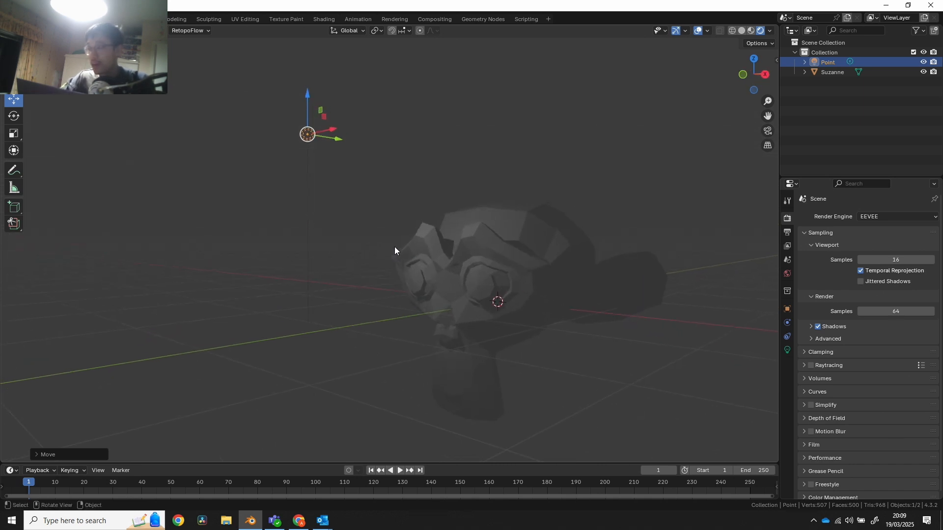
{"action": "left_click", "coordinate": [788, 351]}
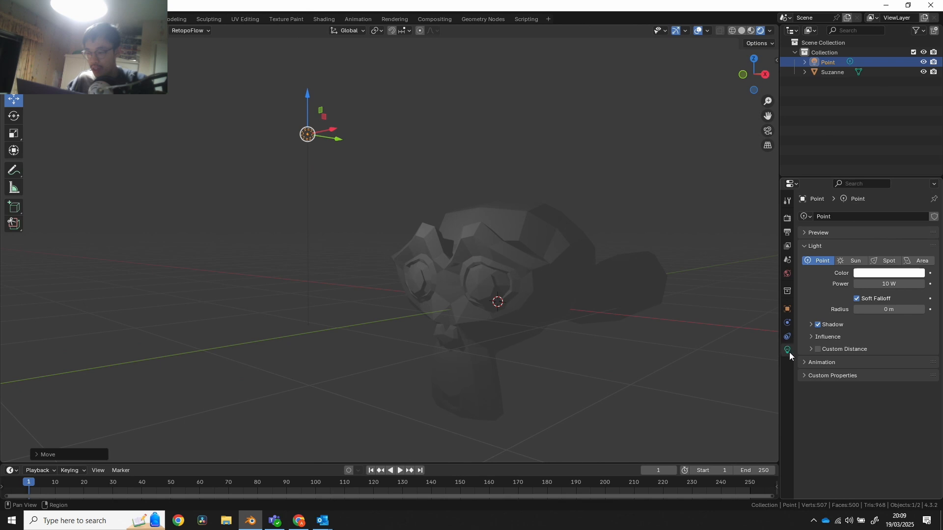
{"action": "scroll", "coordinate": [444, 229], "scroll_direction": "down", "scroll_amount": 2}
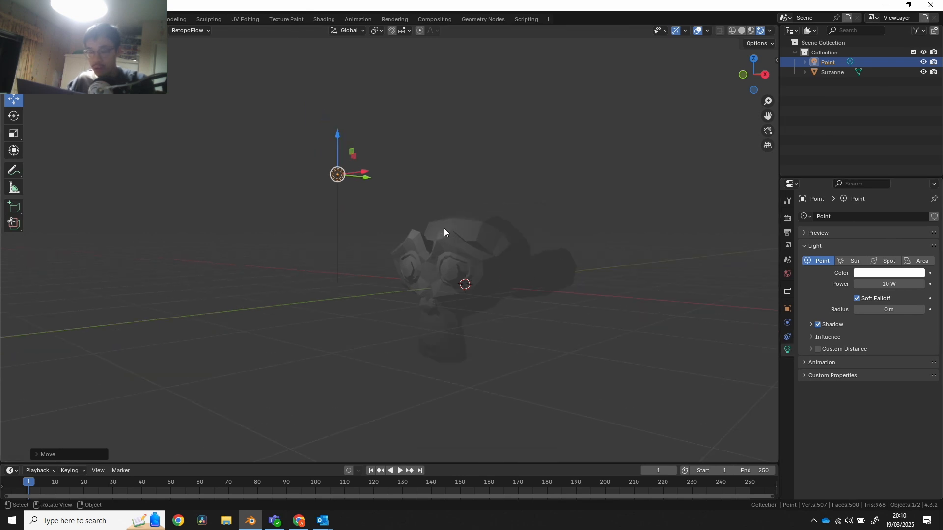
{"action": "scroll", "coordinate": [492, 227], "scroll_direction": "up", "scroll_amount": 2}
{"action": "middle_click_drag", "start_coordinate": [478, 202], "coordinate": [507, 246], "text": "shift"}
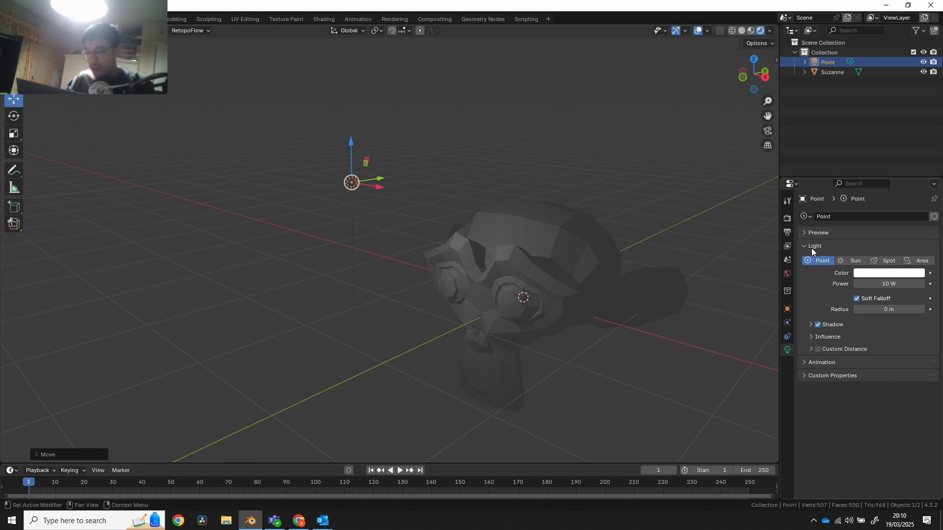
Switch the render engine to Cycles and open the point light's data properties
{"action": "left_click", "coordinate": [788, 218]}
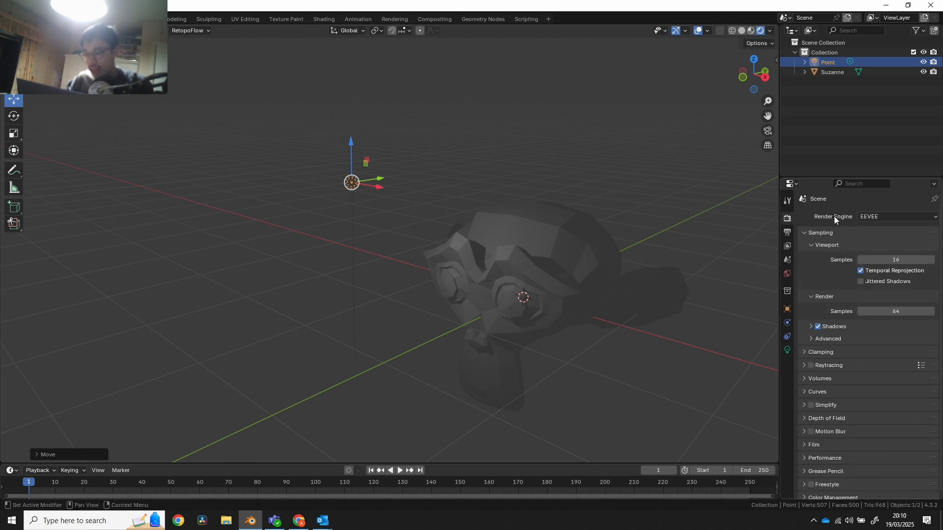
{"action": "left_click", "coordinate": [869, 216]}
{"action": "left_click", "coordinate": [879, 254]}
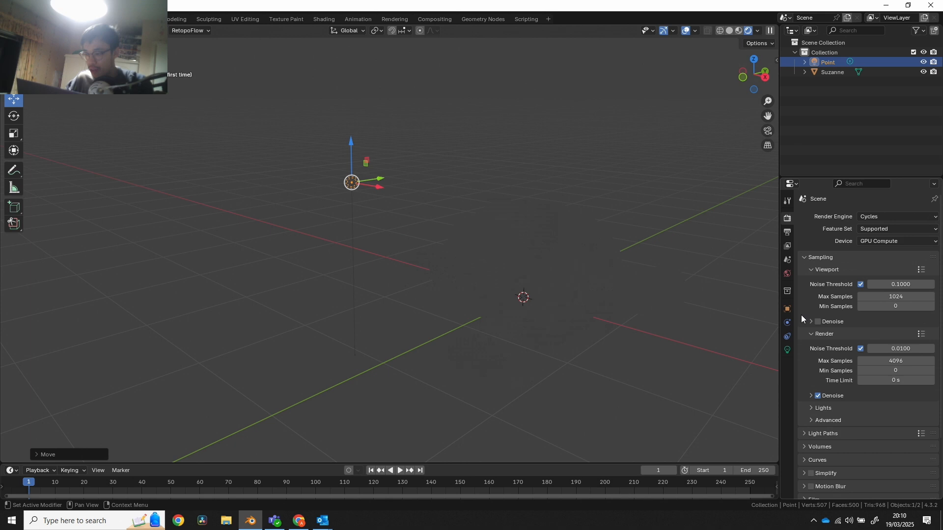
{"action": "left_click", "coordinate": [788, 351]}
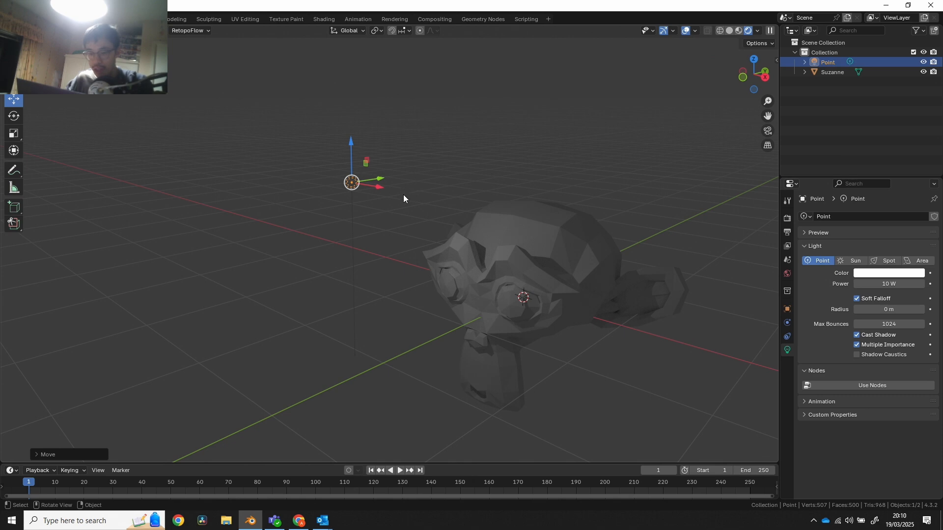
Switch the render engine from Cycles to EEVEE and reopen the point light's data properties
{"action": "middle_click_drag", "start_coordinate": [404, 198], "coordinate": [358, 186]}
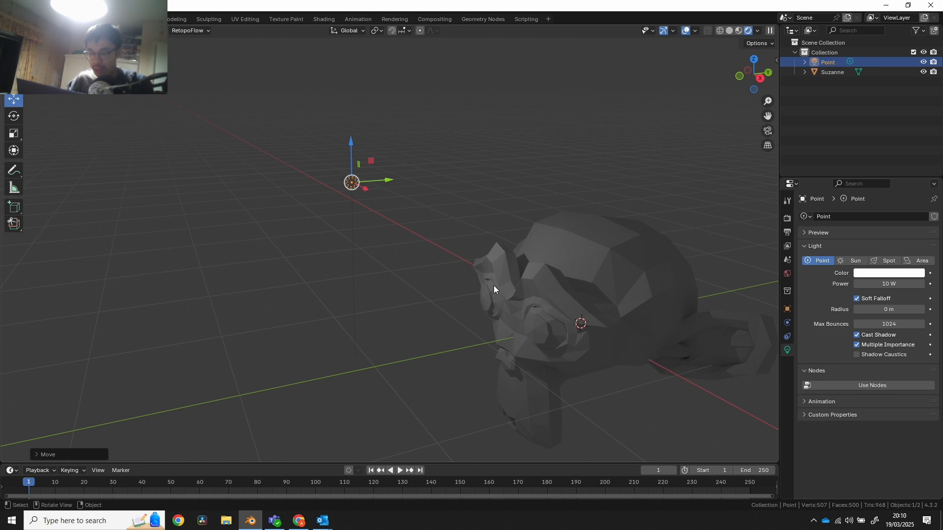
{"action": "left_click", "coordinate": [788, 218]}
{"action": "left_click", "coordinate": [878, 217]}
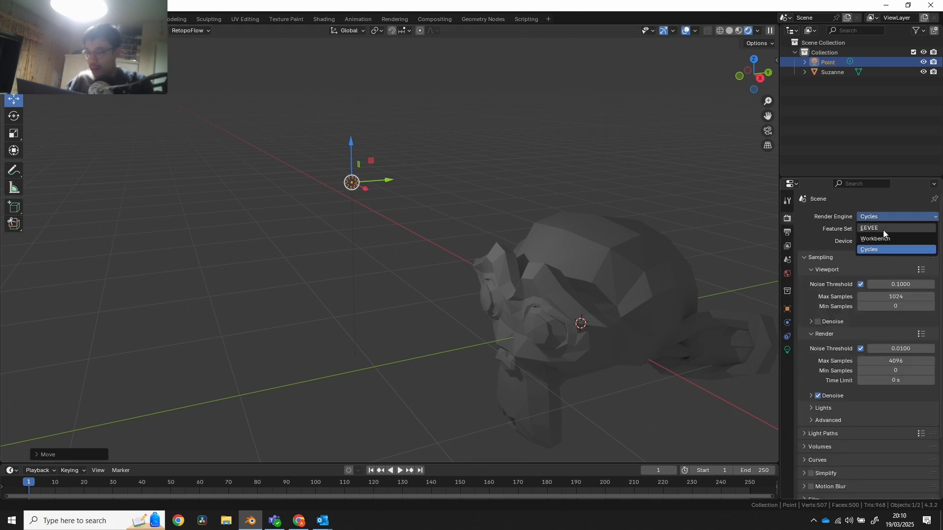
{"action": "left_click", "coordinate": [881, 229]}
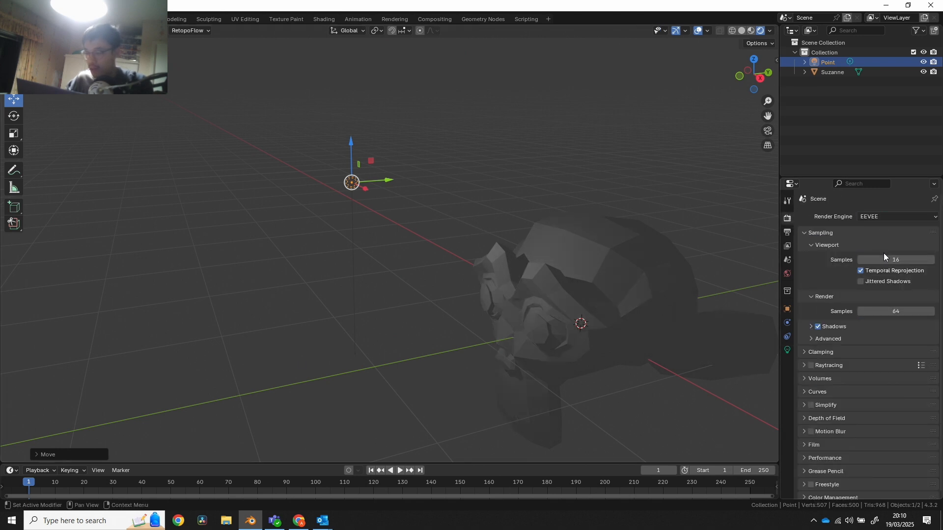
{"action": "left_click", "coordinate": [786, 349]}
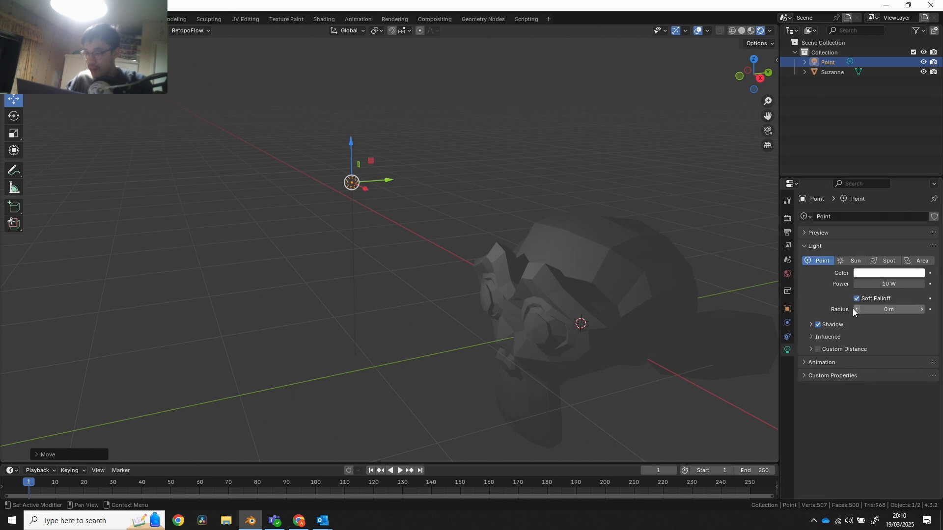
Raise the point light's power to 51.5 W and its radius to 0.8 m, and change its type to Sun
{"action": "mouse_move", "coordinate": [431, 318]}
{"action": "middle_mouse_down"}
{"action": "mouse_move", "coordinate": [444, 314]}
{"action": "mouse_move", "coordinate": [432, 307]}
{"action": "middle_mouse_up"}
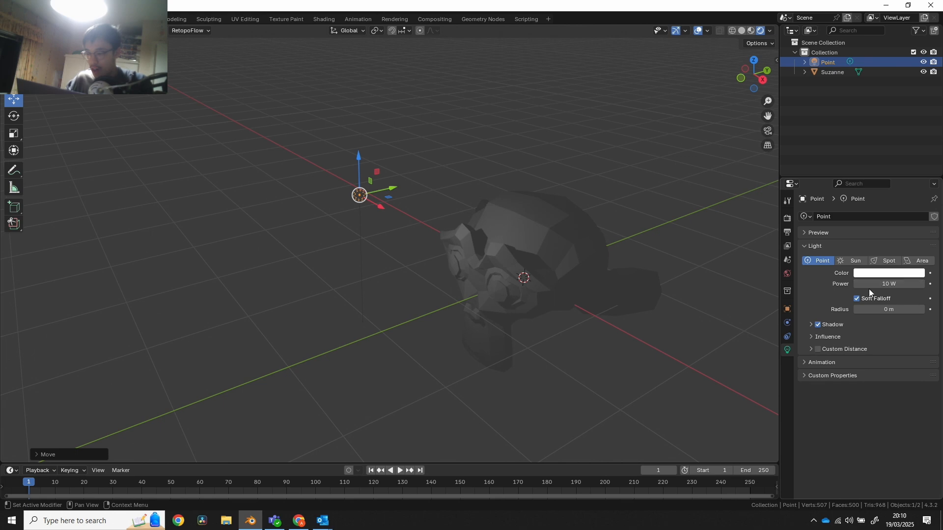
{"action": "left_click_drag", "start_coordinate": [884, 285], "coordinate": [845, 310]}
{"action": "middle_click_drag", "start_coordinate": [387, 290], "coordinate": [387, 275]}
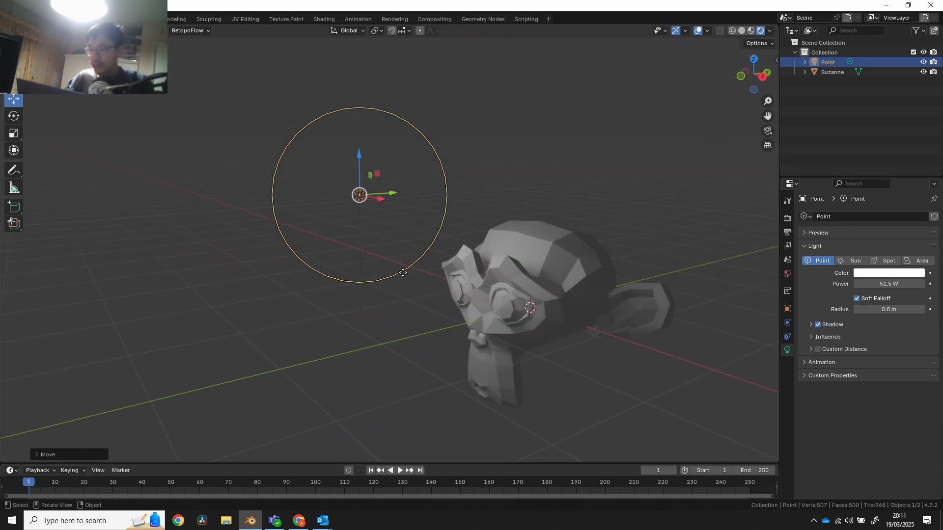
{"action": "left_click", "coordinate": [855, 261]}
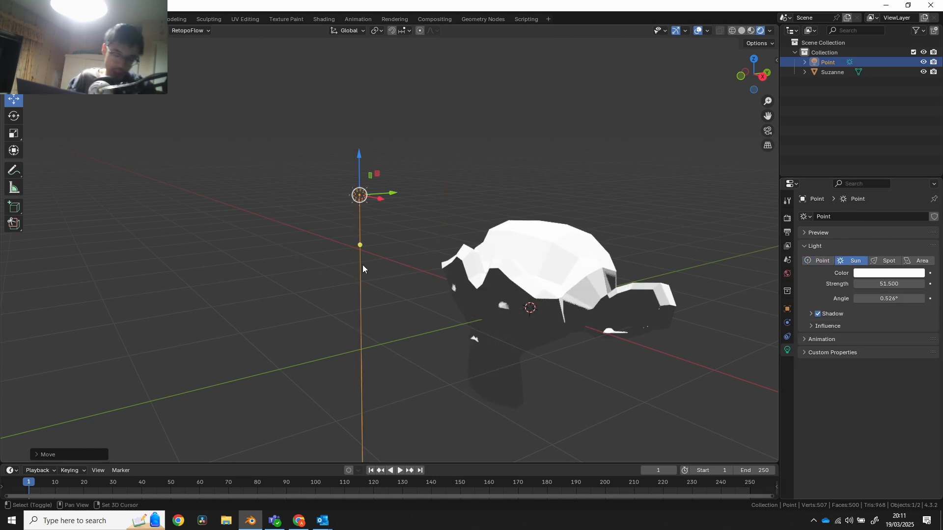
Add a second point light, place it in front of and below the monkey's face, and raise its power to 120.9 W
{"action": "key", "text": "shift+a"}
{"action": "mouse_move", "coordinate": [362, 265]}
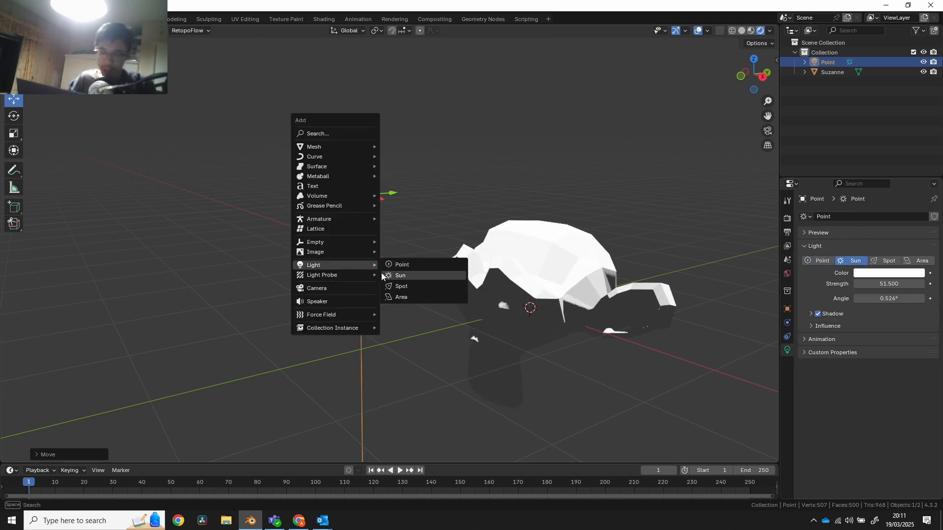
{"action": "left_click", "coordinate": [408, 265]}
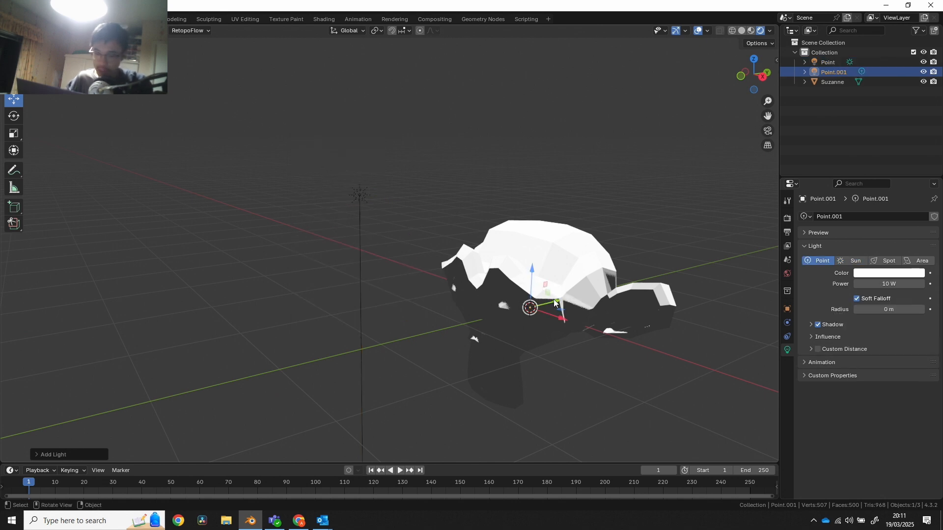
{"action": "left_click_drag", "start_coordinate": [548, 293], "coordinate": [356, 345]}
{"action": "left_click_drag", "start_coordinate": [884, 284], "coordinate": [899, 285]}
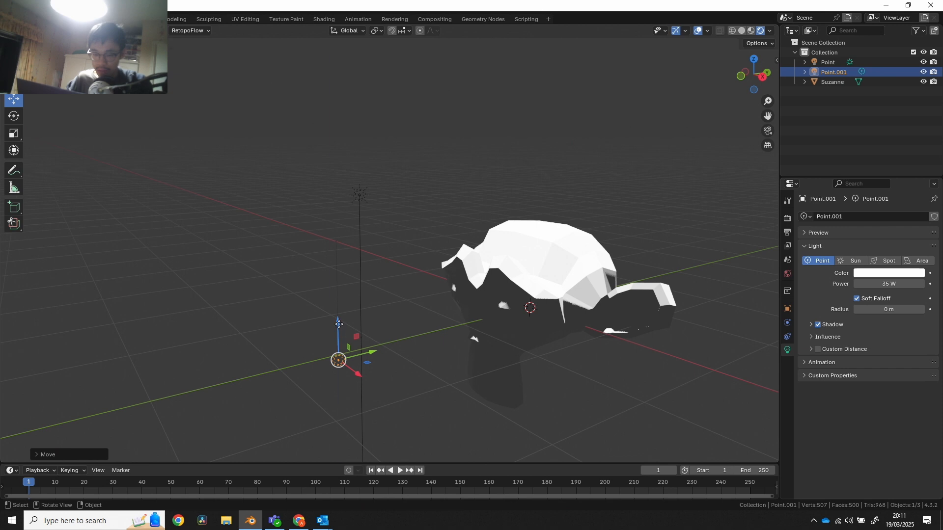
{"action": "left_click_drag", "start_coordinate": [339, 324], "coordinate": [339, 309]}
{"action": "left_click_drag", "start_coordinate": [889, 284], "coordinate": [923, 284]}
{"action": "middle_click_drag", "start_coordinate": [344, 367], "coordinate": [464, 336]}
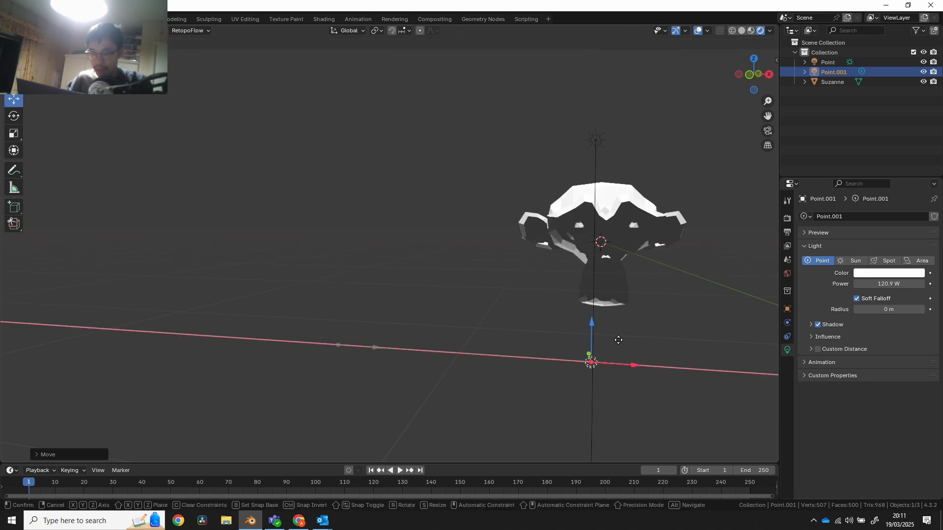
Move the second point light around near the monkey and delete it
{"action": "left_click", "coordinate": [585, 325]}
{"action": "middle_click_drag", "start_coordinate": [585, 325], "coordinate": [561, 326]}
{"action": "left_click_drag", "start_coordinate": [626, 360], "coordinate": [352, 261]}
{"action": "middle_click_drag", "start_coordinate": [417, 290], "coordinate": [321, 287]}
{"action": "key", "text": "Delete"}
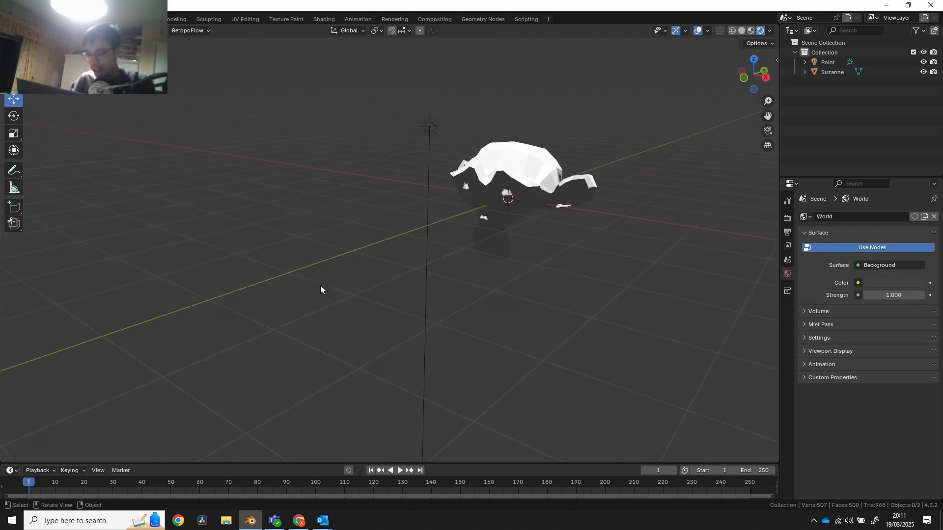
Select the sun light and try rotating it to change the direction from which it lights the monkey
{"action": "left_click", "coordinate": [431, 127]}
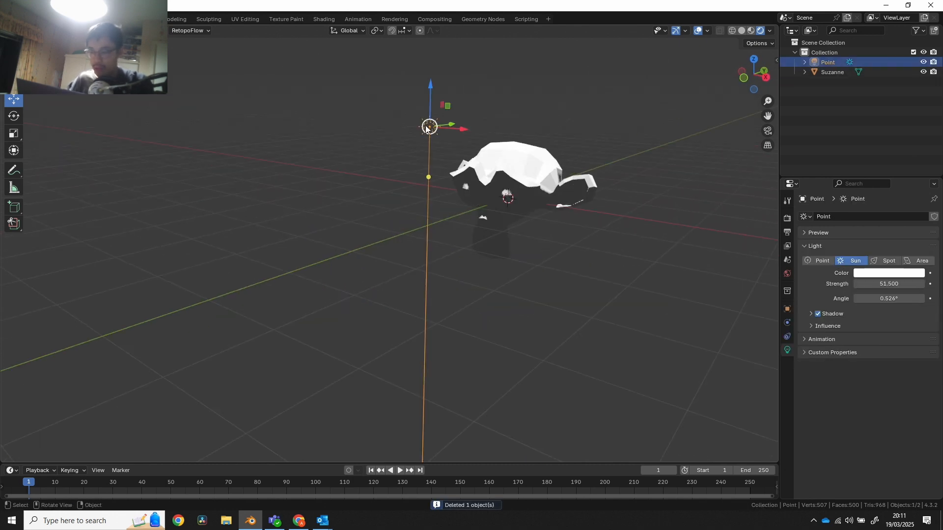
{"action": "middle_click_drag", "start_coordinate": [445, 177], "coordinate": [446, 294]}
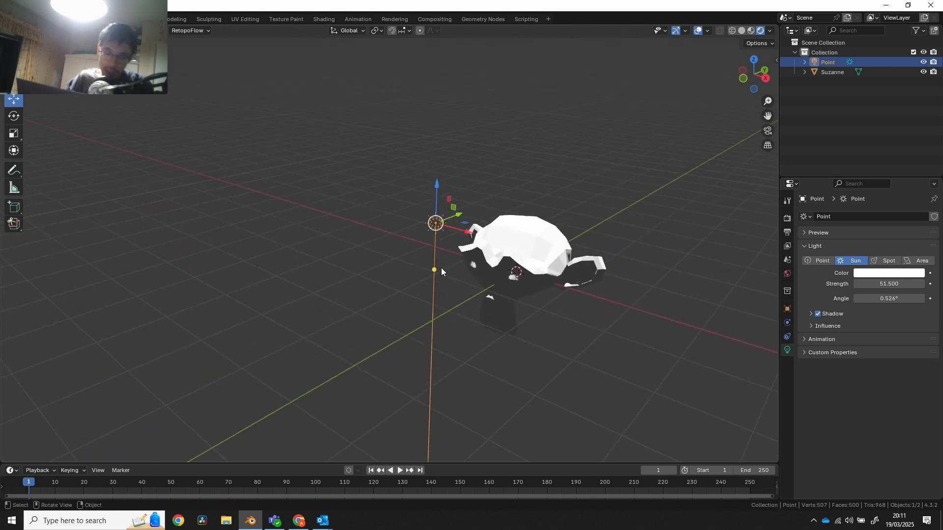
{"action": "key", "text": "r"}
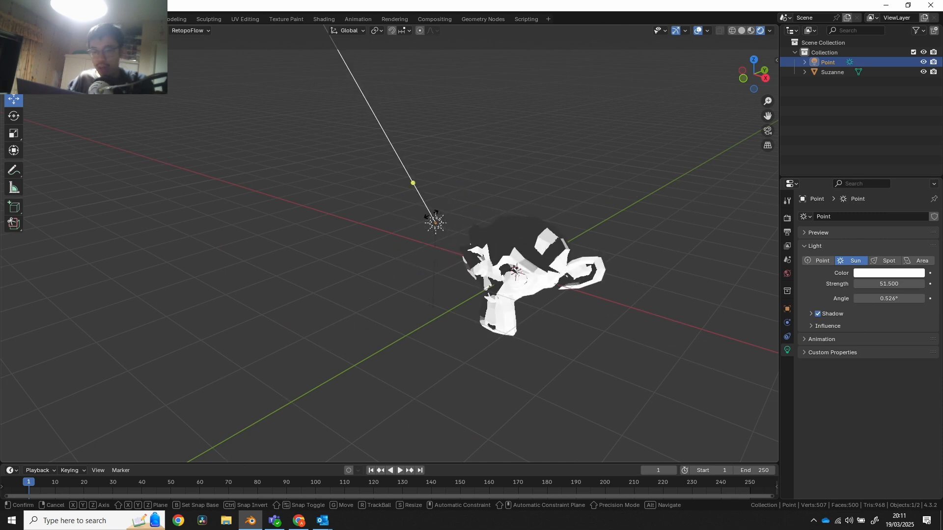
{"action": "key", "text": "z"}
{"action": "middle_click_drag", "start_coordinate": [466, 243], "coordinate": [360, 288]}
{"action": "right_click", "coordinate": [434, 267]}
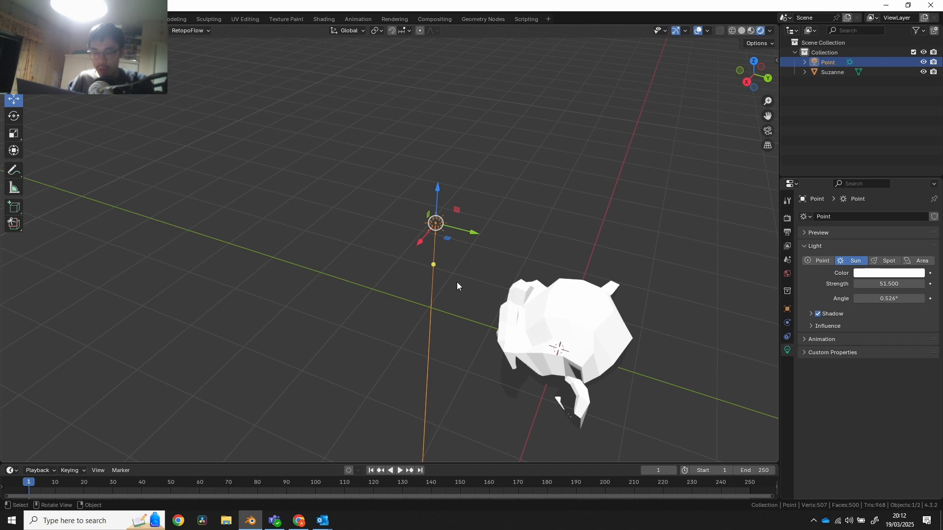
{"action": "key", "text": "r"}
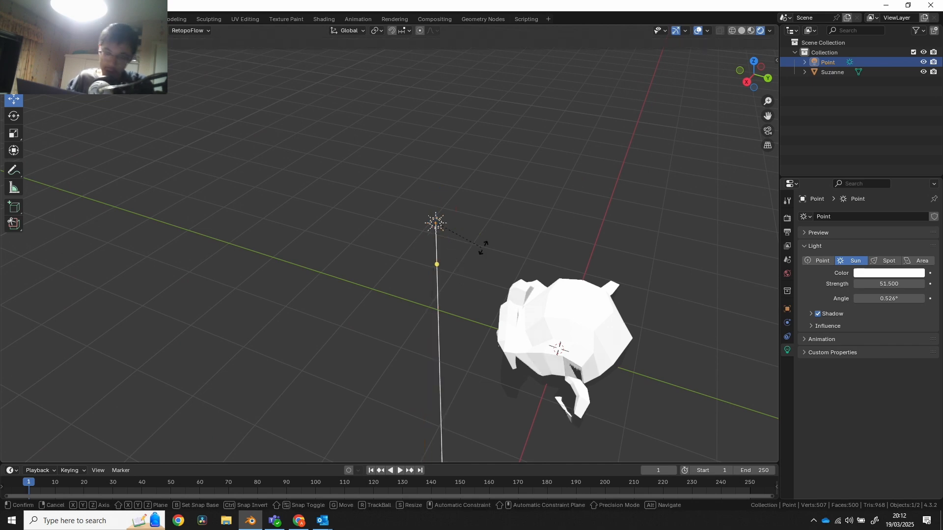
{"action": "left_click", "coordinate": [505, 250]}
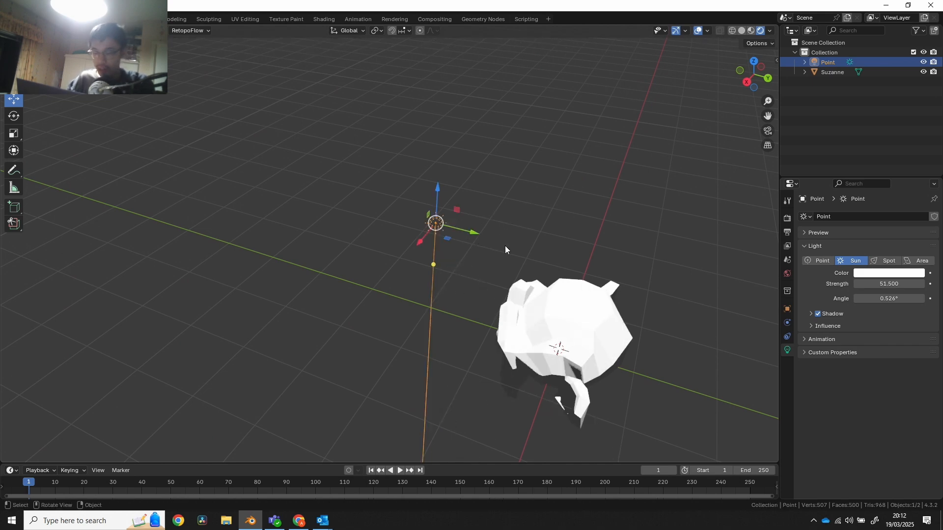
Move the sun light higher and farther from the monkey along the X axis
{"action": "middle_click_drag", "start_coordinate": [505, 249], "coordinate": [473, 237]}
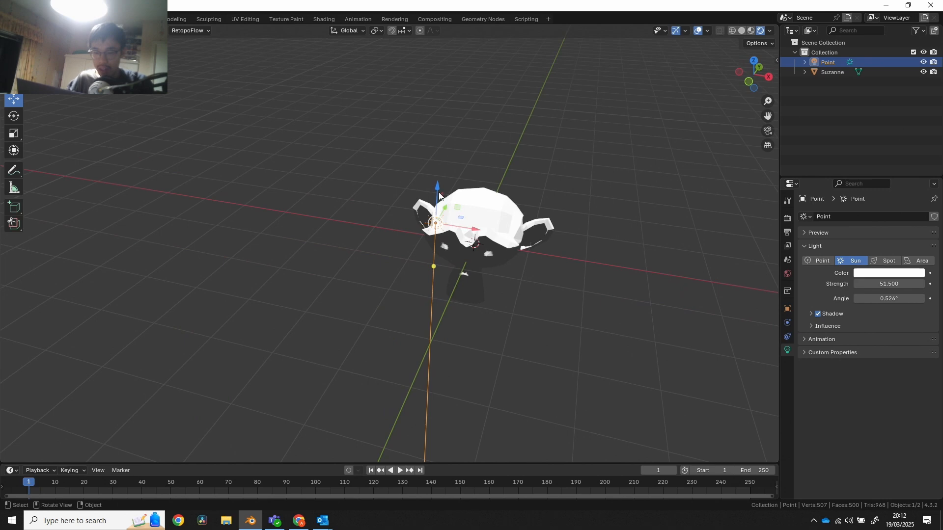
{"action": "left_click_drag", "start_coordinate": [439, 197], "coordinate": [440, 103]}
{"action": "left_click_drag", "start_coordinate": [473, 134], "coordinate": [352, 129]}
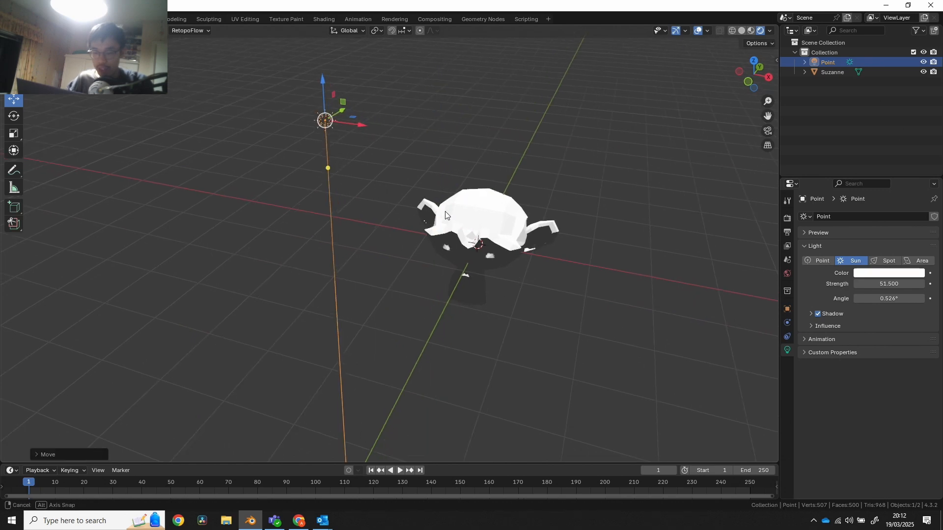
{"action": "middle_click_drag", "start_coordinate": [446, 215], "coordinate": [459, 191]}
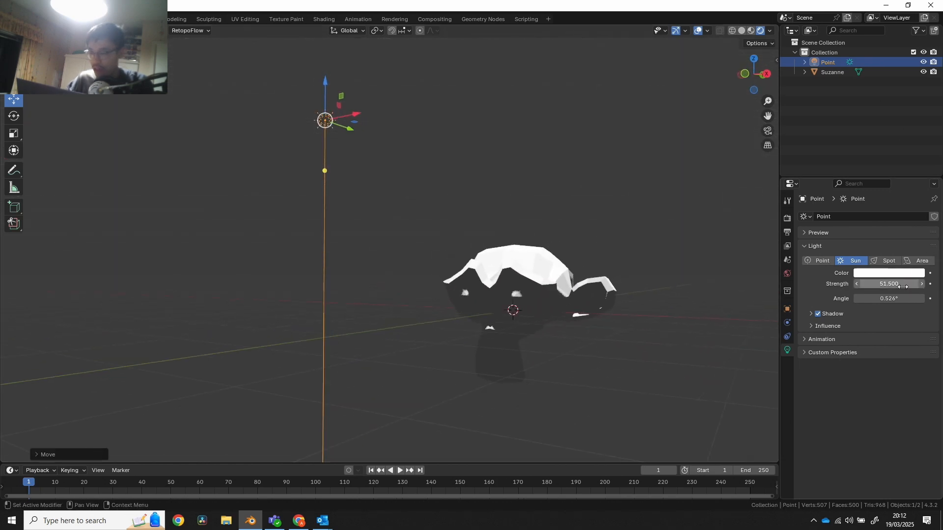
Set the sun light's strength to 10
{"action": "left_click_drag", "start_coordinate": [902, 287], "coordinate": [900, 286]}
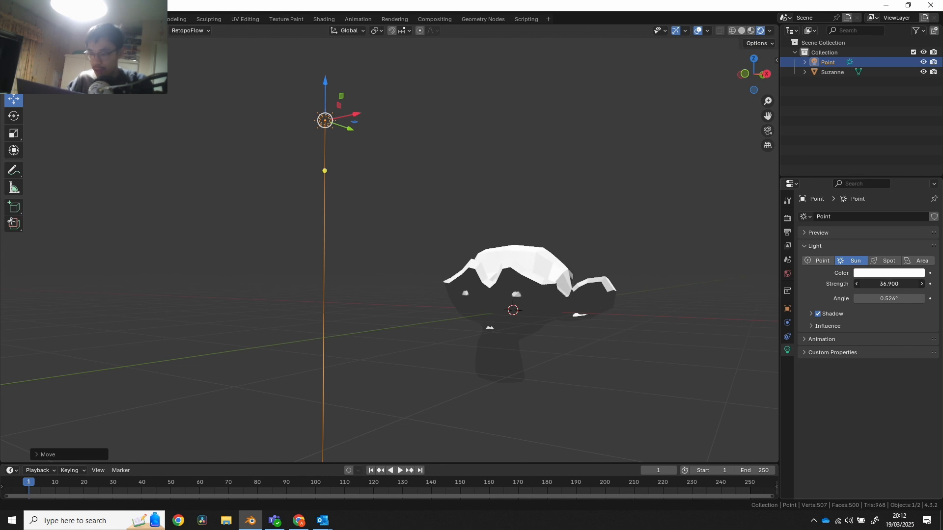
{"action": "left_click", "coordinate": [886, 283]}
{"action": "type", "text": "10"}
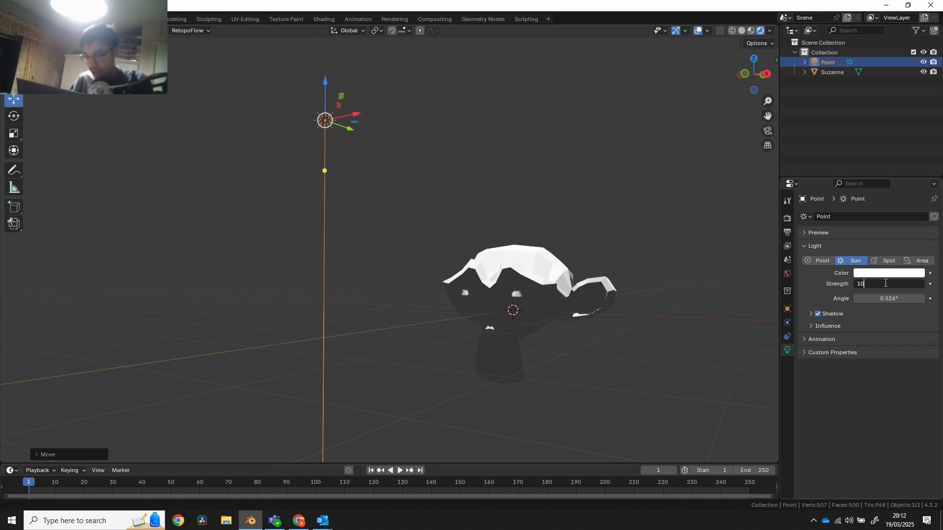
{"action": "key", "text": "Return"}
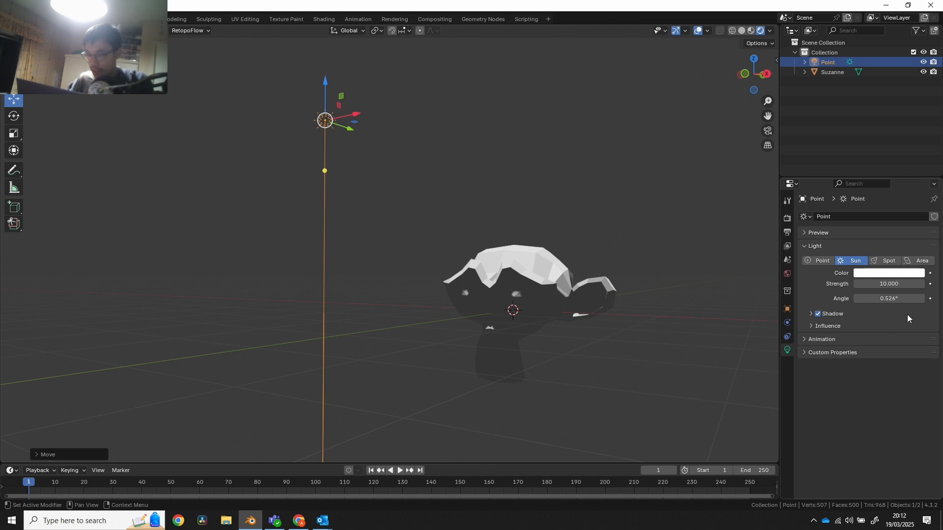
Increase the sun light's angle to 62.9° and inspect the softened shadows on the monkey
{"action": "left_click_drag", "start_coordinate": [883, 299], "coordinate": [922, 298]}
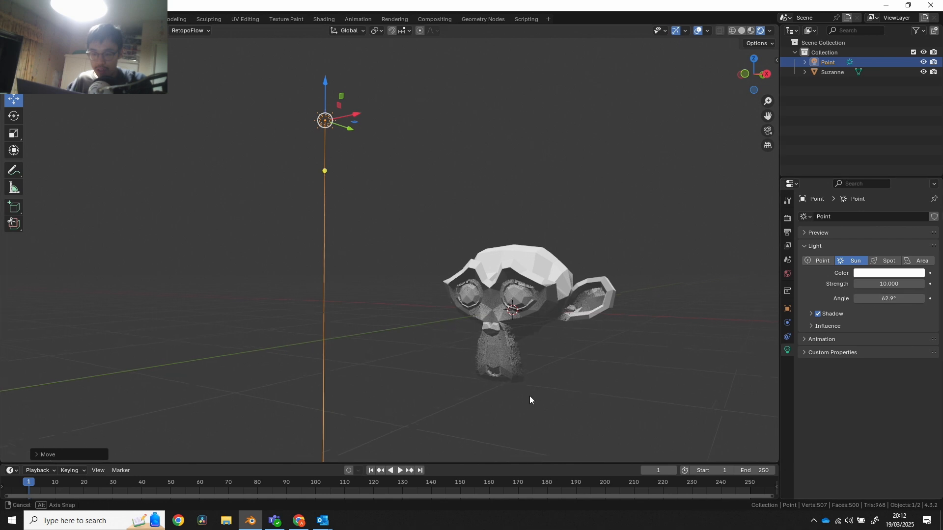
{"action": "middle_click_drag", "start_coordinate": [529, 396], "coordinate": [487, 322]}
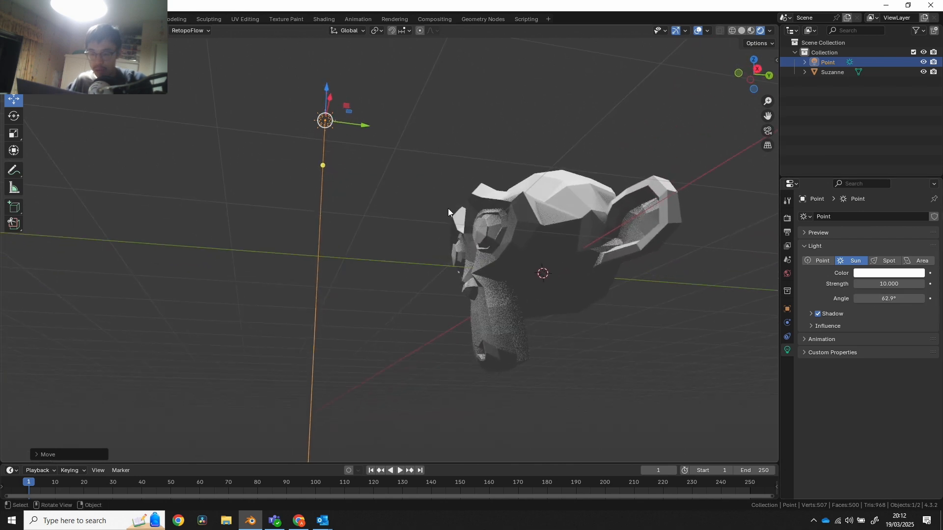
{"action": "middle_click_drag", "start_coordinate": [449, 209], "coordinate": [353, 325]}
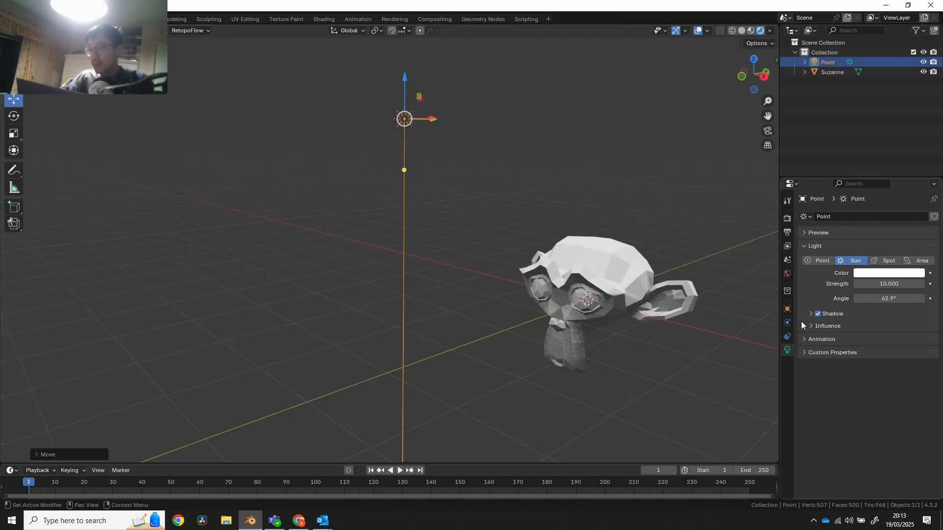
Change the sun light's type to Spot and bring its whole cone into view
{"action": "left_click", "coordinate": [888, 262]}
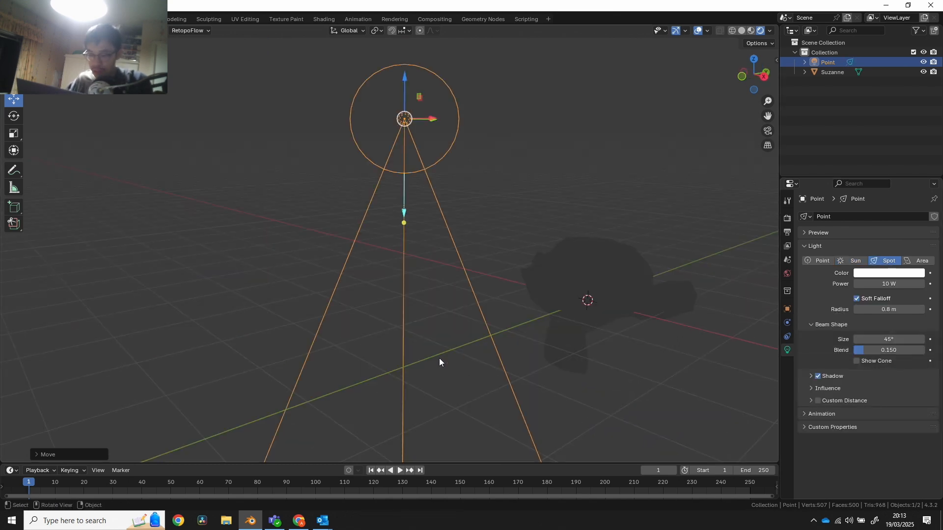
{"action": "scroll", "coordinate": [617, 273], "scroll_direction": "down", "scroll_amount": 3}
{"action": "middle_click_drag", "start_coordinate": [495, 289], "coordinate": [487, 326]}
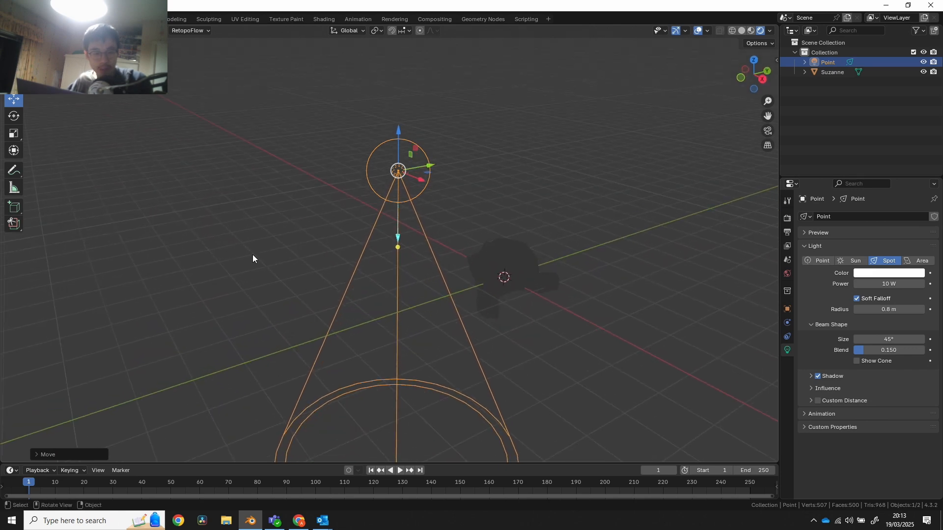
Add a plane mesh and scale it up into a large floor around the monkey
{"action": "key", "text": "shift+a"}
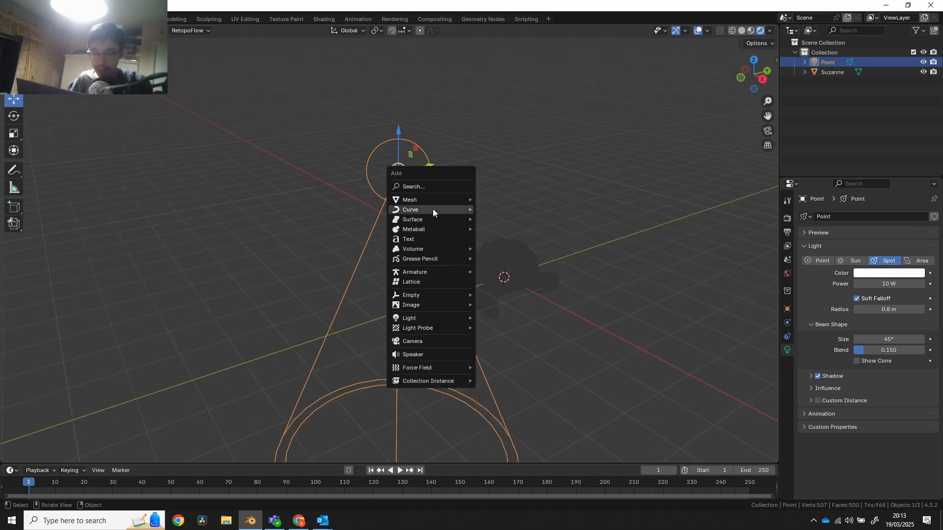
{"action": "mouse_move", "coordinate": [432, 199]}
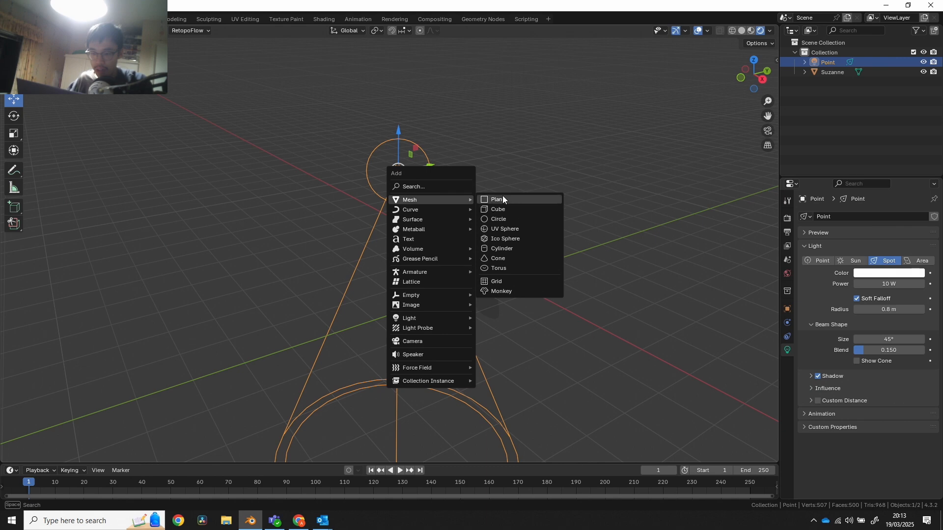
{"action": "left_click", "coordinate": [503, 199]}
{"action": "key", "text": "s"}
{"action": "left_click", "coordinate": [663, 287]}
{"action": "scroll", "coordinate": [438, 249], "scroll_direction": "down", "scroll_amount": 2}
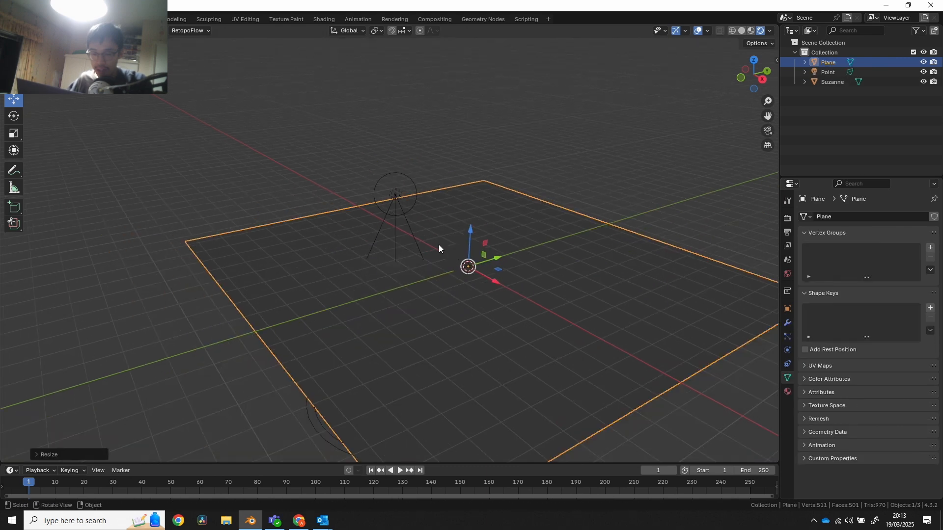
{"action": "middle_click_drag", "start_coordinate": [439, 249], "coordinate": [423, 218]}
Raise the spot light high above the floor plane so its cone spreads over it
{"action": "left_click", "coordinate": [411, 212]}
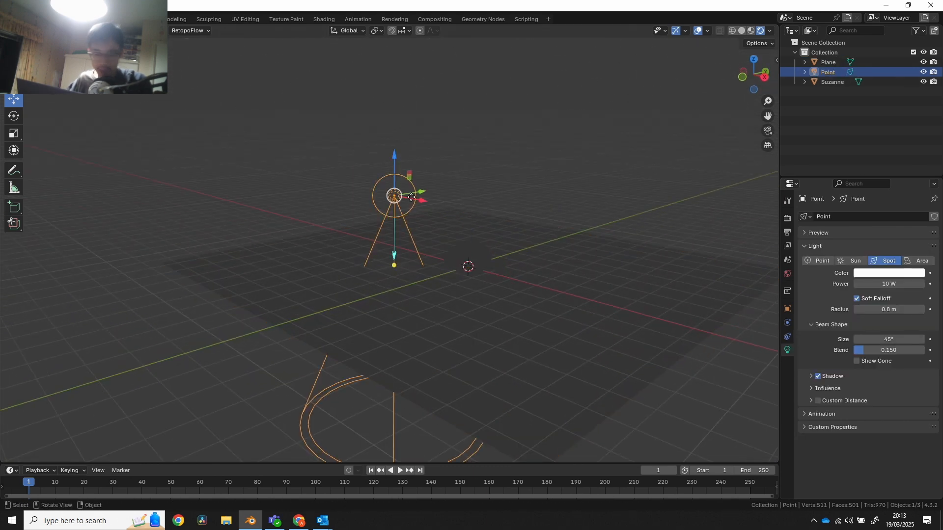
{"action": "left_click_drag", "start_coordinate": [391, 161], "coordinate": [448, 28]}
{"action": "middle_click_drag", "start_coordinate": [484, 216], "coordinate": [507, 236]}
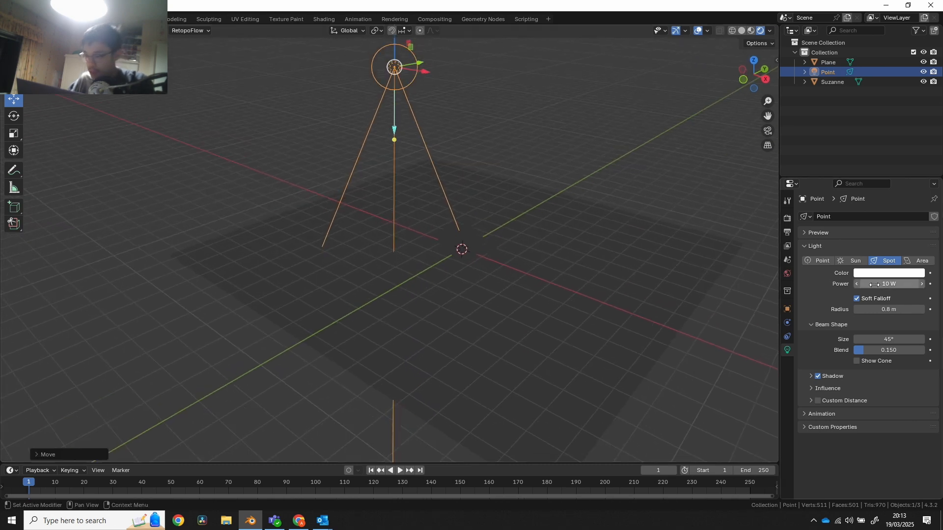
Increase the spot light's power, trying 100 W before setting it to 500 W
{"action": "left_click", "coordinate": [887, 284]}
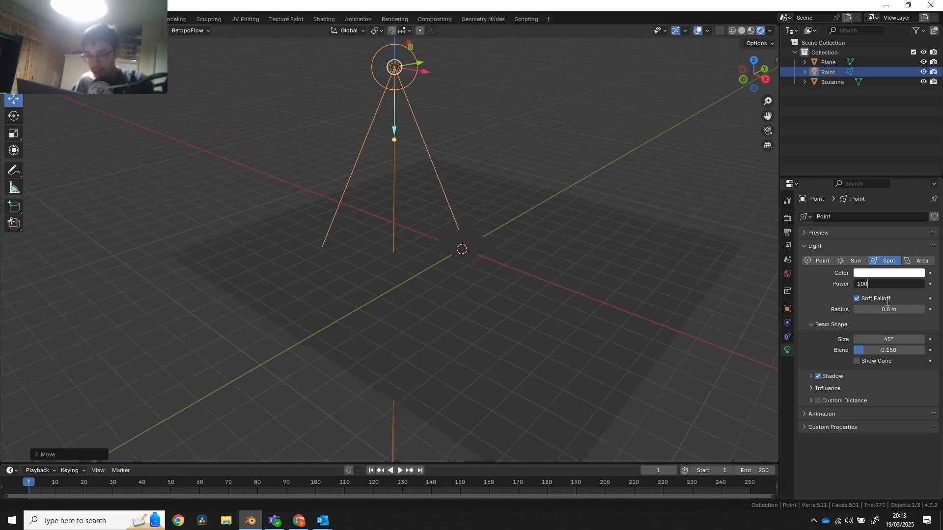
{"action": "type", "text": "100"}
{"action": "key", "text": "Return"}
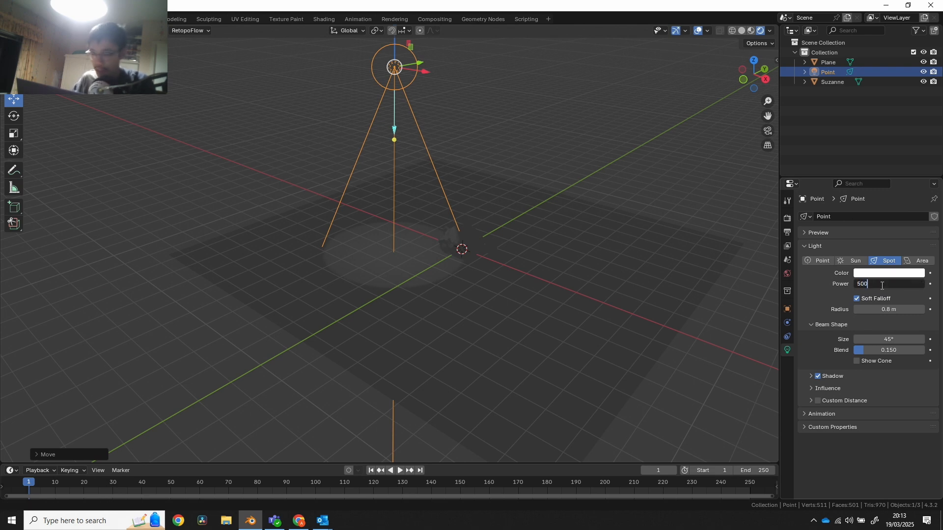
{"action": "key", "text": "Return"}
{"action": "scroll", "coordinate": [447, 279], "scroll_direction": "up", "scroll_amount": 2}
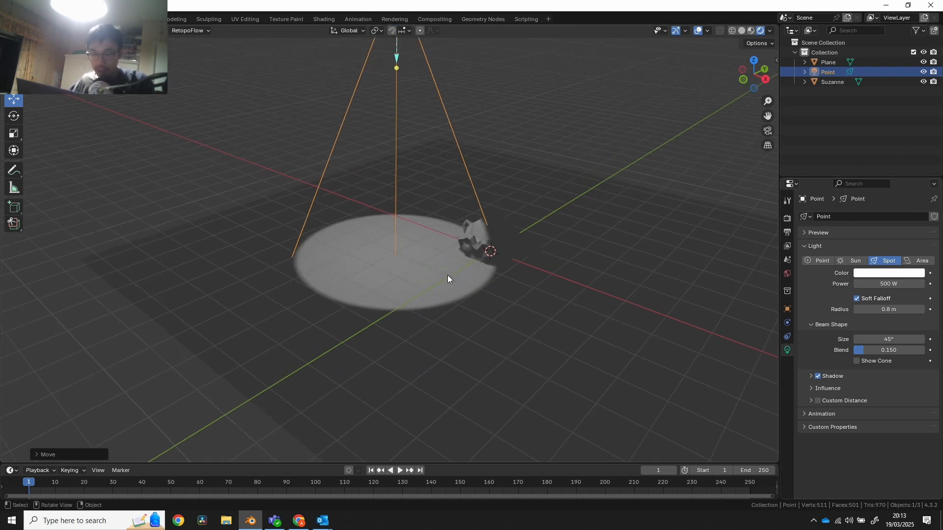
Move the monkey head up along the Z axis and shift it slightly toward the lit circle
{"action": "left_click", "coordinate": [502, 249]}
{"action": "key", "text": "g"}
{"action": "key", "text": "z"}
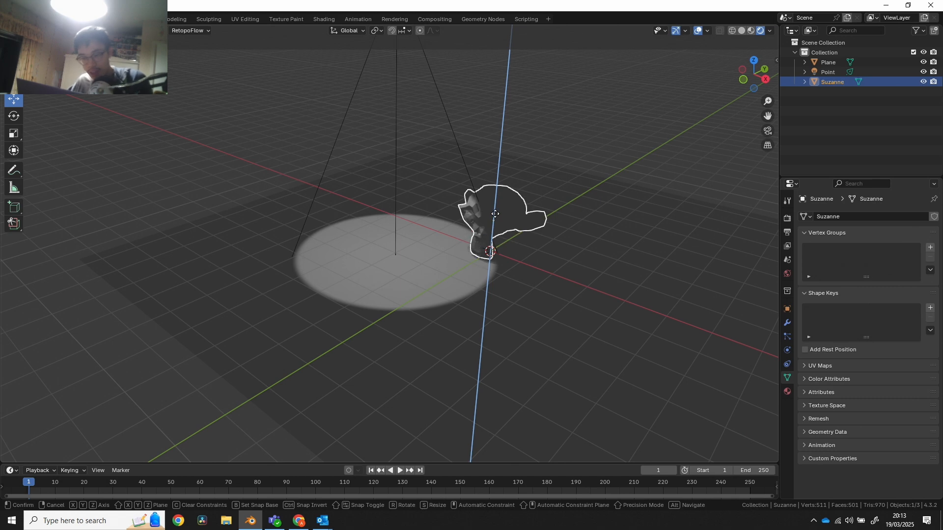
{"action": "left_click", "coordinate": [505, 215]}
{"action": "left_click_drag", "start_coordinate": [505, 216], "coordinate": [501, 224]}
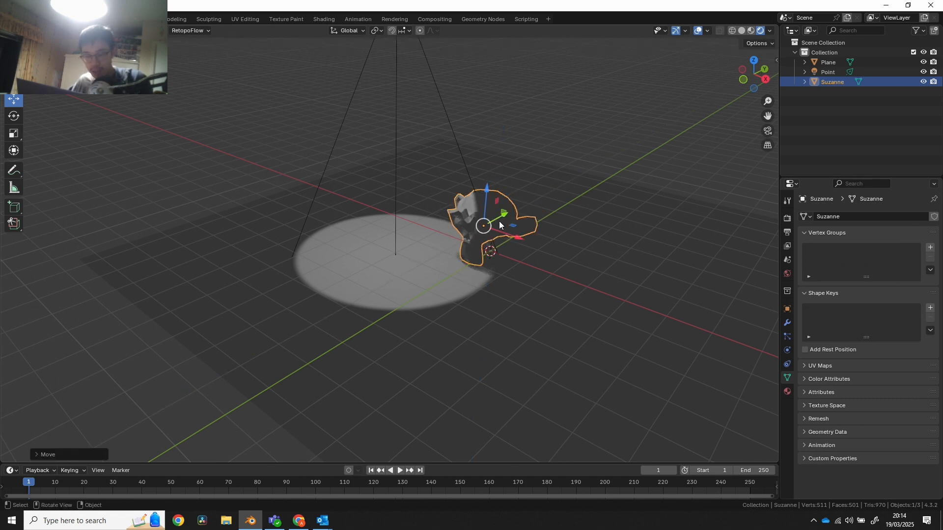
Adjust the spot light to a 2.16 m radius, a 54.6° beam size and a 0.776 blend
{"action": "scroll", "coordinate": [471, 157], "scroll_direction": "down", "scroll_amount": 3}
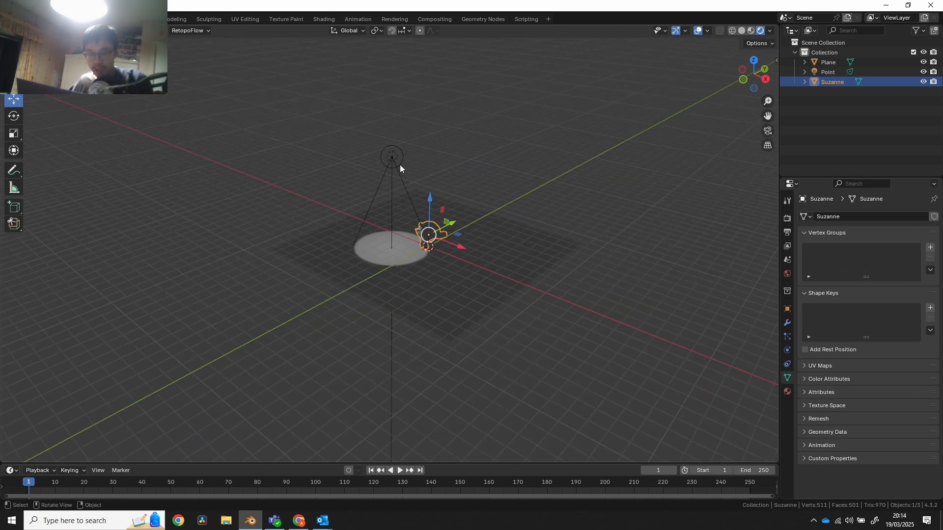
{"action": "scroll", "coordinate": [401, 165], "scroll_direction": "up", "scroll_amount": 1}
{"action": "middle_click_drag", "start_coordinate": [403, 166], "coordinate": [379, 298]}
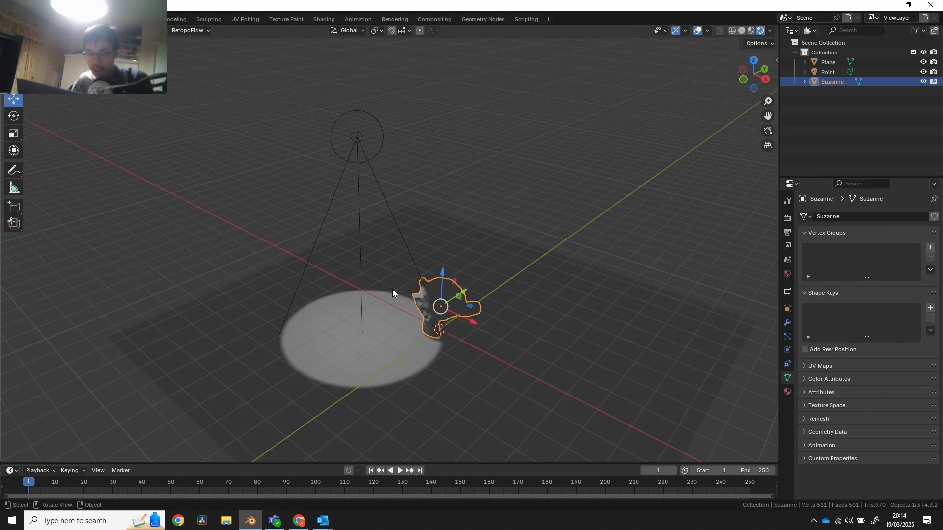
{"action": "left_click", "coordinate": [367, 138]}
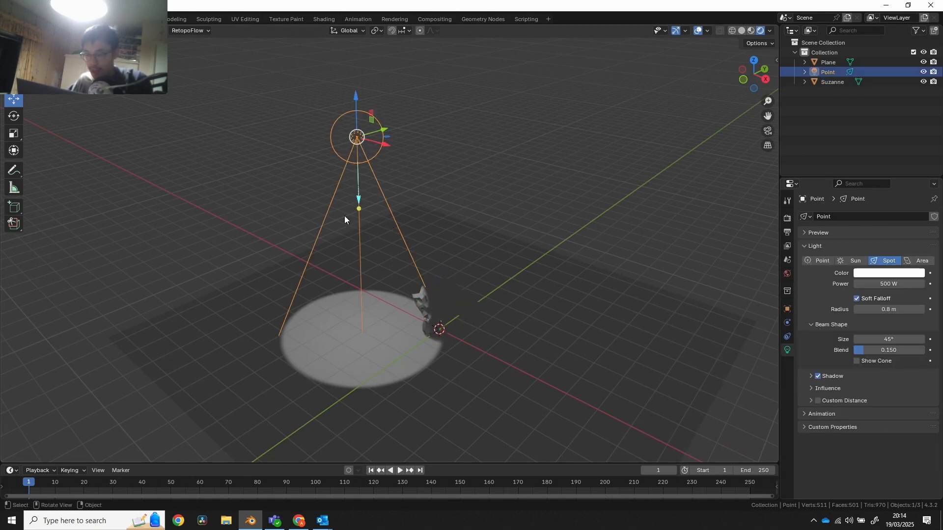
{"action": "mouse_move", "coordinate": [884, 309]}
{"action": "left_mouse_down"}
{"action": "mouse_move", "coordinate": [942, 310]}
{"action": "mouse_move", "coordinate": [889, 309]}
{"action": "left_mouse_up"}
{"action": "left_click_drag", "start_coordinate": [876, 340], "coordinate": [909, 350]}
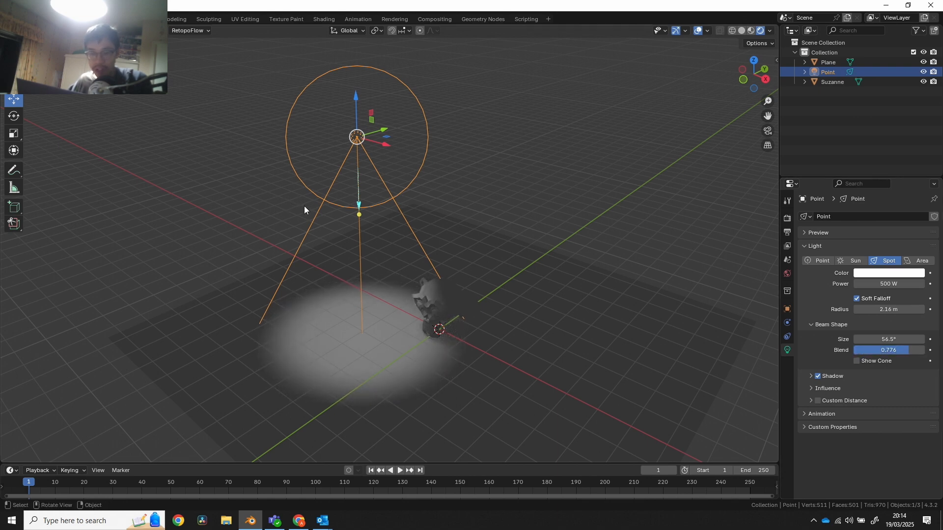
{"action": "mouse_move", "coordinate": [358, 202]}
{"action": "left_mouse_down"}
{"action": "mouse_move", "coordinate": [358, 181]}
{"action": "mouse_move", "coordinate": [358, 211]}
{"action": "mouse_move", "coordinate": [358, 203]}
{"action": "left_mouse_up"}
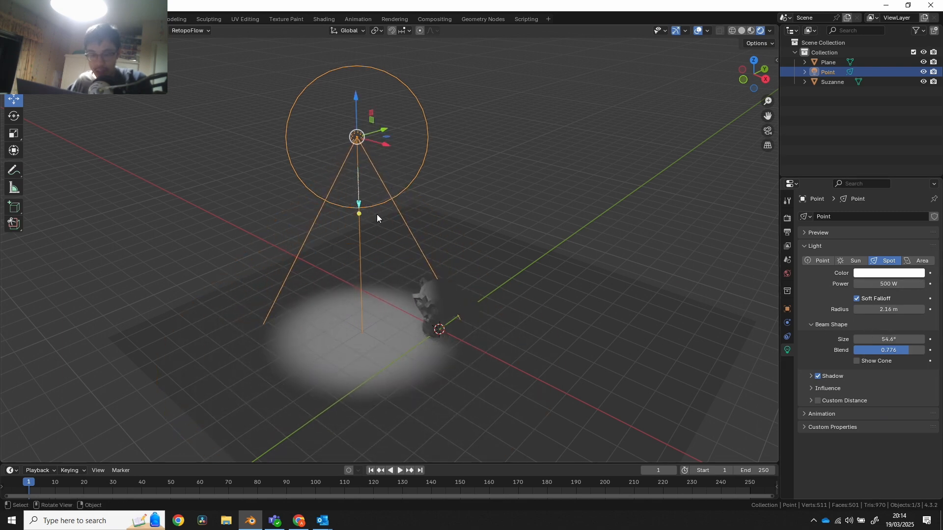
Rotate the spot light so its beam falls on the monkey head, and inspect the result from a lower angle
{"action": "key", "text": "r"}
{"action": "left_click", "coordinate": [405, 214]}
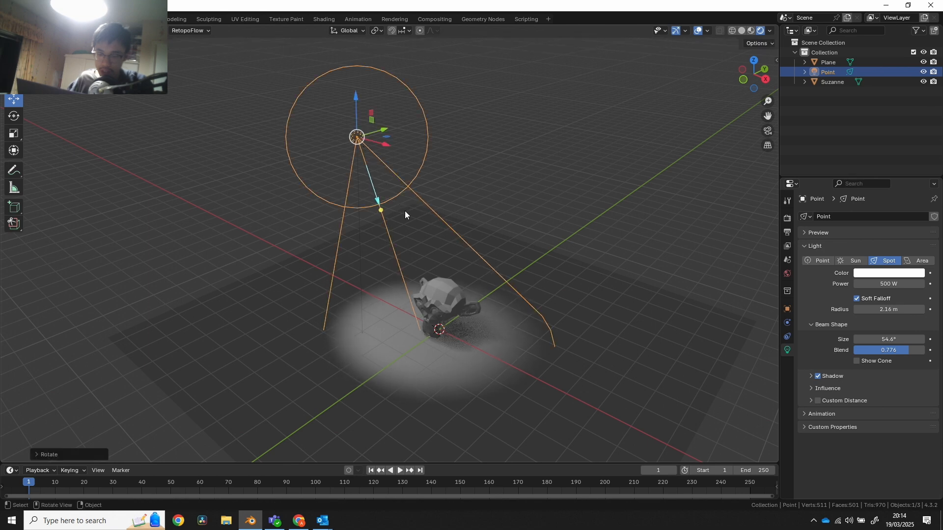
{"action": "middle_click_drag", "start_coordinate": [405, 215], "coordinate": [441, 253]}
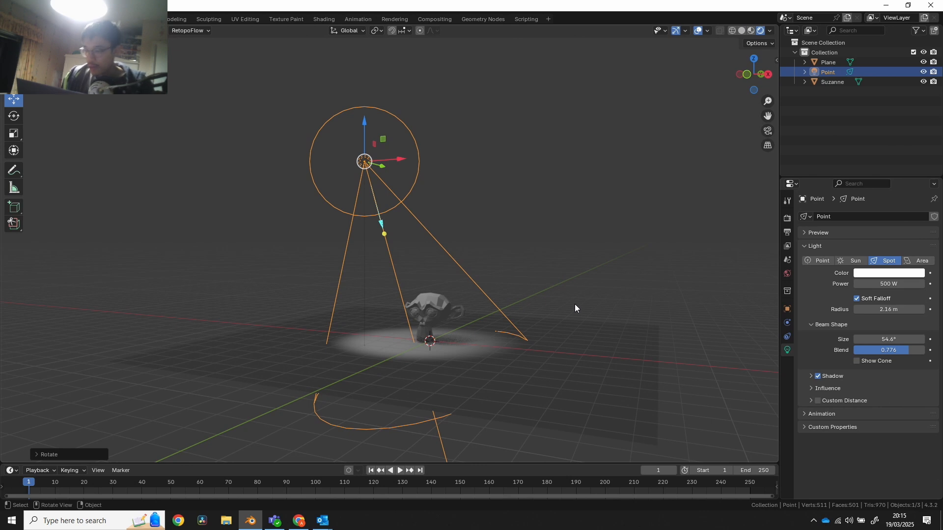
Change the spot light's type to Area and set its power to 100 W
{"action": "left_click", "coordinate": [917, 260]}
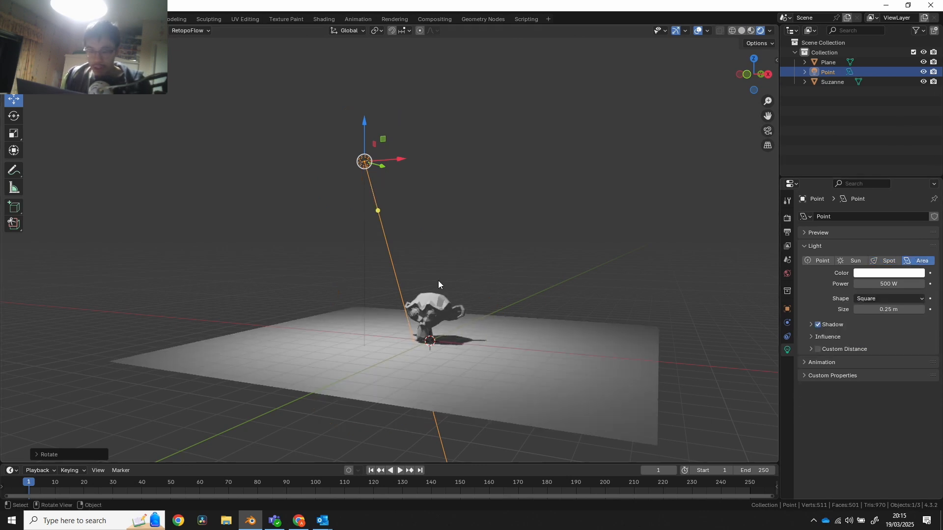
{"action": "double_click", "coordinate": [885, 285]}
{"action": "type", "text": "10"}
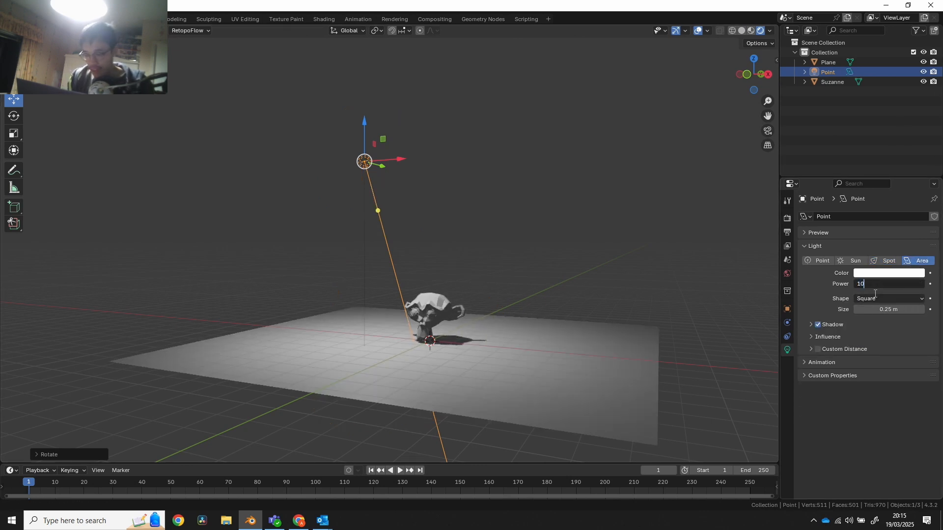
{"action": "type", "text": "0"}
{"action": "key", "text": "Return"}
{"action": "middle_click_drag", "start_coordinate": [599, 366], "coordinate": [525, 416]}
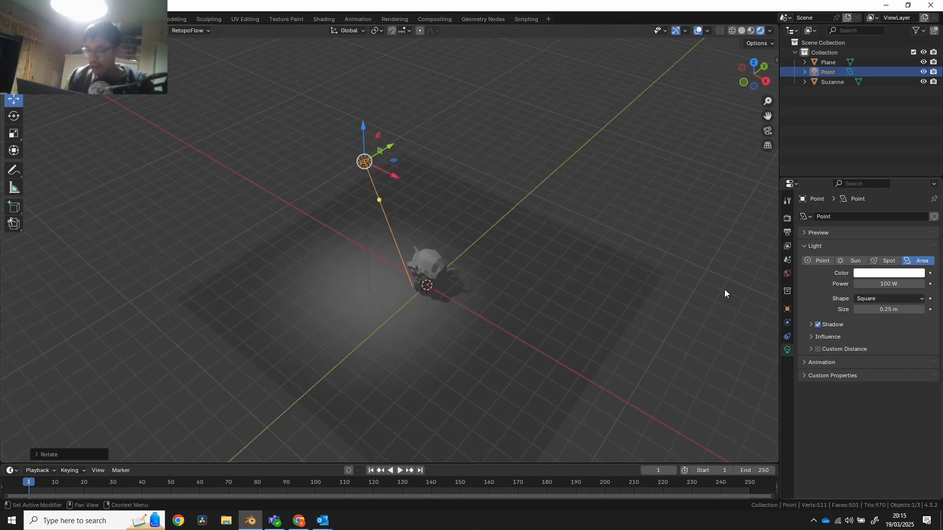
{"action": "scroll", "coordinate": [422, 287], "scroll_direction": "up", "scroll_amount": 3}
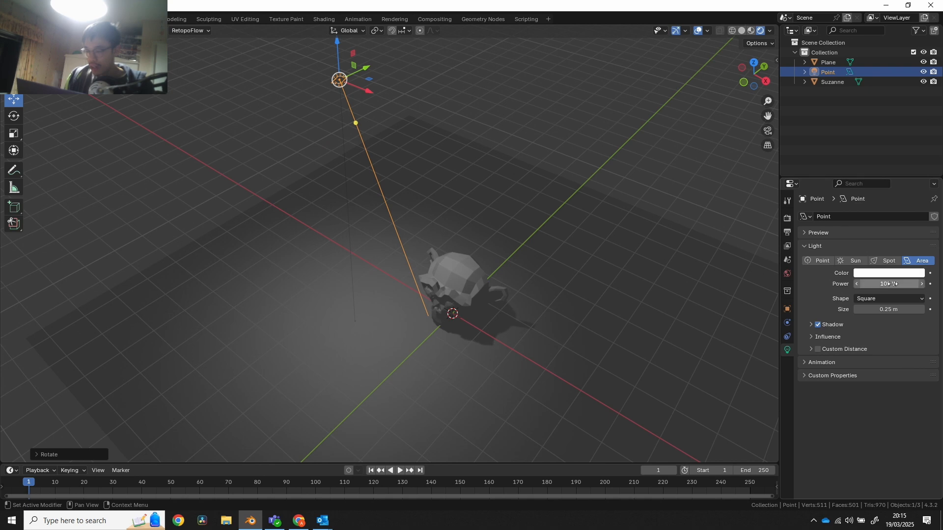
Increase the area light's power to 152 W and view the monkey from the front
{"action": "left_click_drag", "start_coordinate": [870, 284], "coordinate": [907, 284]}
{"action": "middle_click_drag", "start_coordinate": [346, 265], "coordinate": [346, 228]}
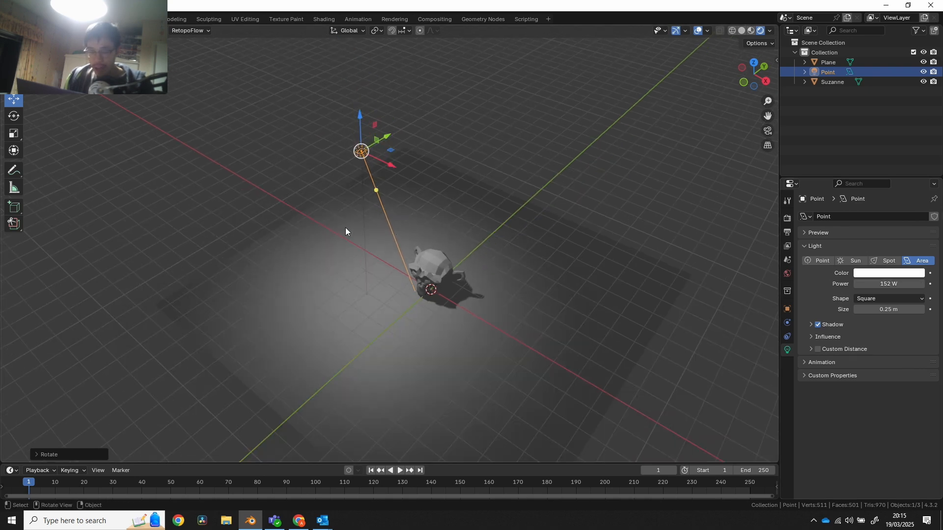
{"action": "middle_click_drag", "start_coordinate": [440, 287], "coordinate": [654, 299], "text": "alt"}
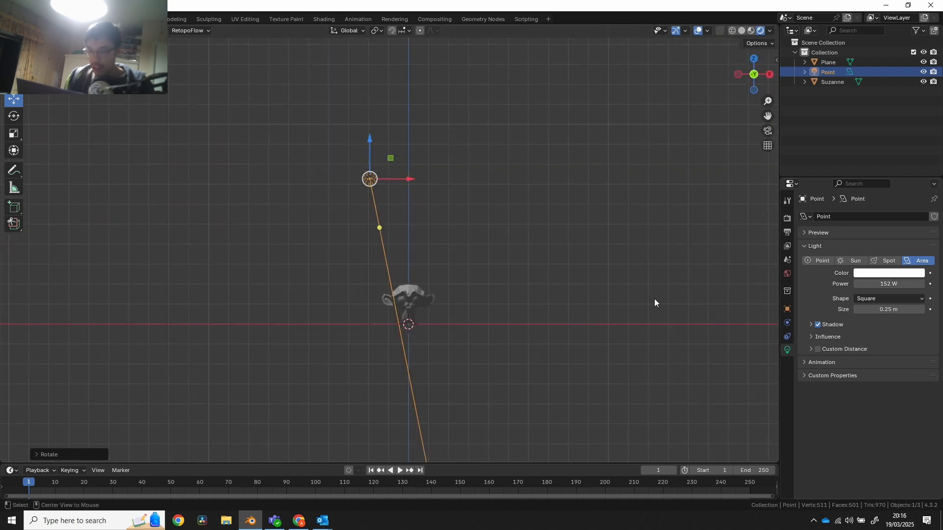
Try the Rectangle and Disk shapes on the area light and settle on Rectangle
{"action": "left_click", "coordinate": [880, 300]}
{"action": "middle_click_drag", "start_coordinate": [472, 286], "coordinate": [470, 327]}
{"action": "left_click", "coordinate": [892, 303]}
{"action": "left_click", "coordinate": [886, 319]}
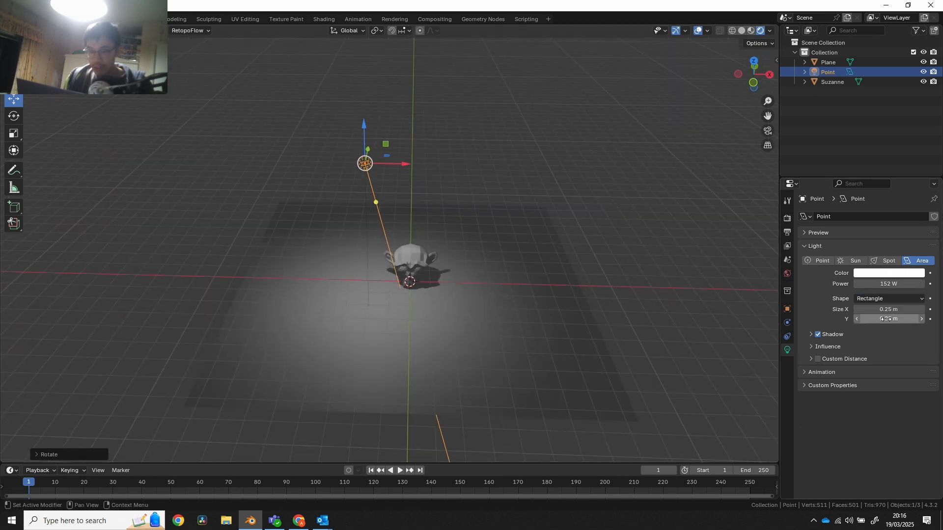
{"action": "left_click", "coordinate": [883, 299]}
{"action": "left_click", "coordinate": [887, 329]}
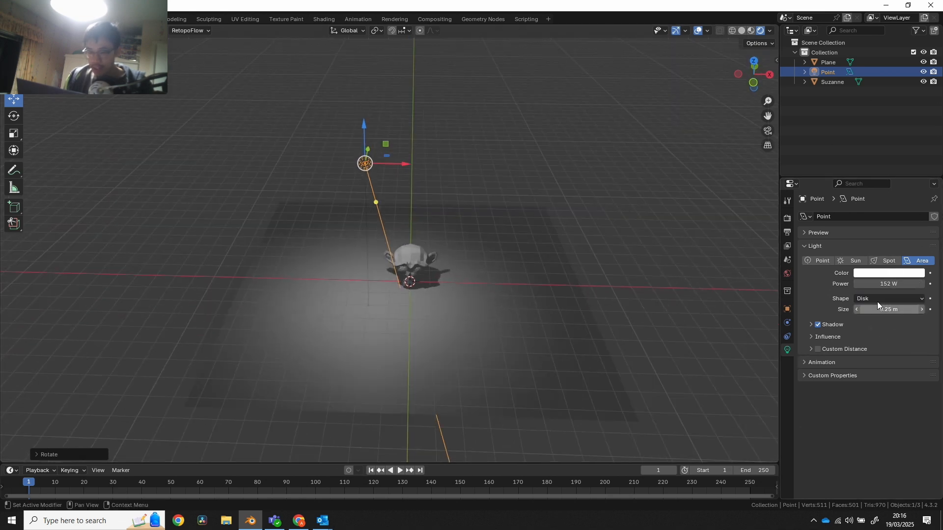
{"action": "left_click", "coordinate": [876, 297]}
{"action": "left_click", "coordinate": [876, 321]}
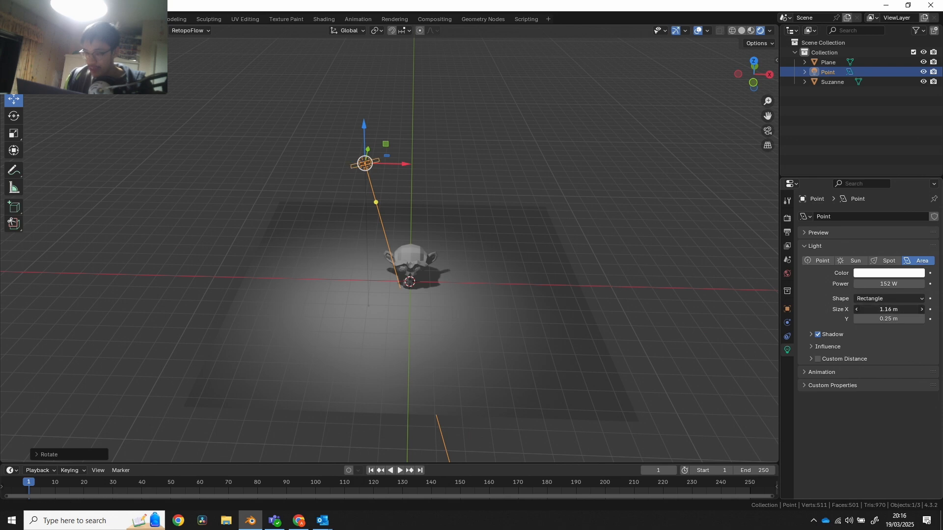
Stretch the rectangular area light along its X size and reposition it near the monkey head
{"action": "left_click_drag", "start_coordinate": [888, 309], "coordinate": [896, 309]}
{"action": "middle_click_drag", "start_coordinate": [356, 293], "coordinate": [383, 185]}
{"action": "left_click_drag", "start_coordinate": [375, 174], "coordinate": [391, 191]}
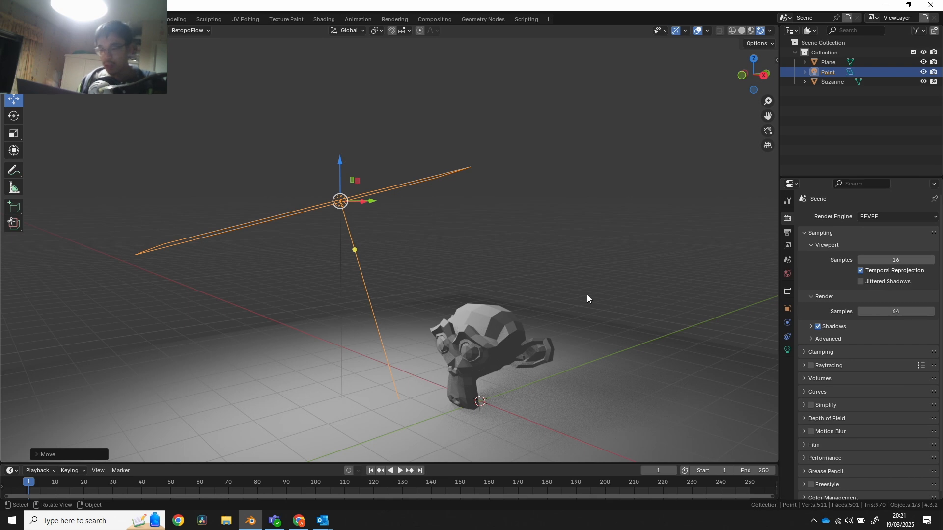
Create a new material named "emission" on the floor plane
{"action": "scroll", "coordinate": [587, 298], "scroll_direction": "down", "scroll_amount": 1}
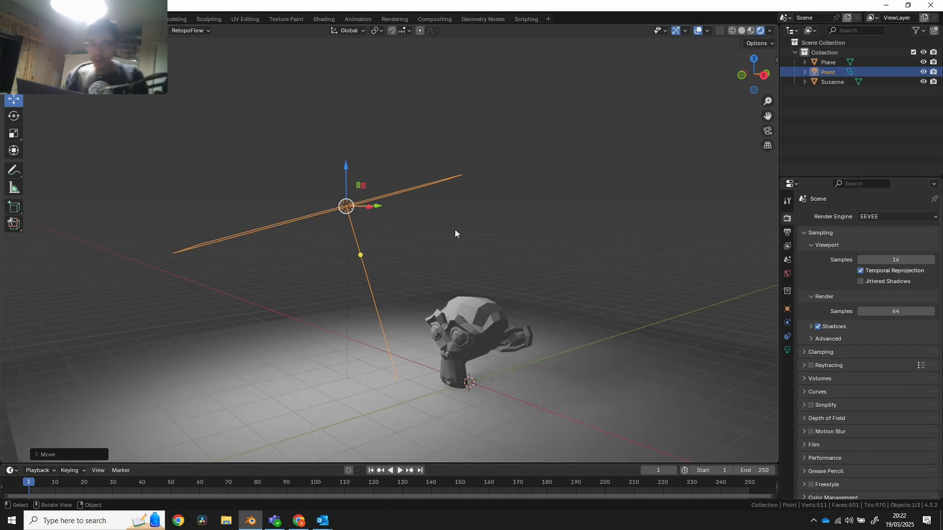
{"action": "middle_click_drag", "start_coordinate": [455, 234], "coordinate": [425, 253]}
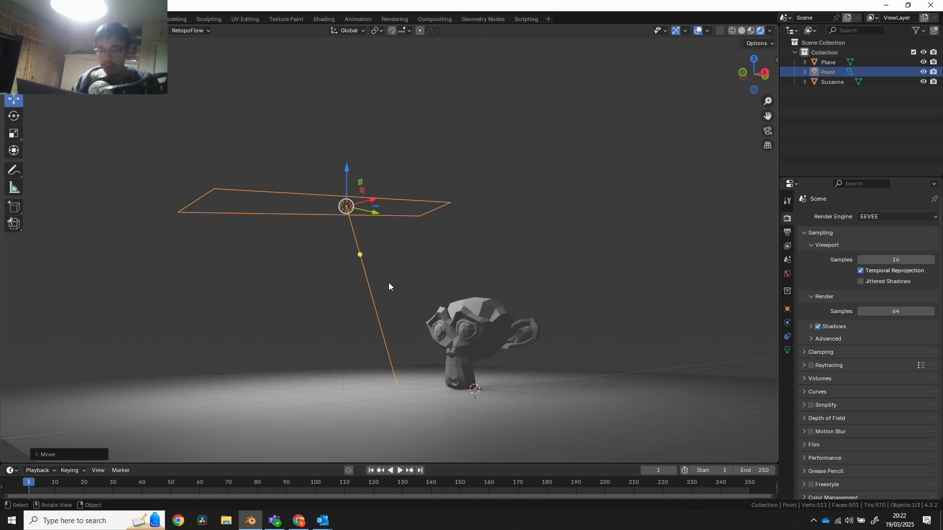
{"action": "middle_click_drag", "start_coordinate": [388, 283], "coordinate": [391, 252]}
{"action": "left_click", "coordinate": [465, 298]}
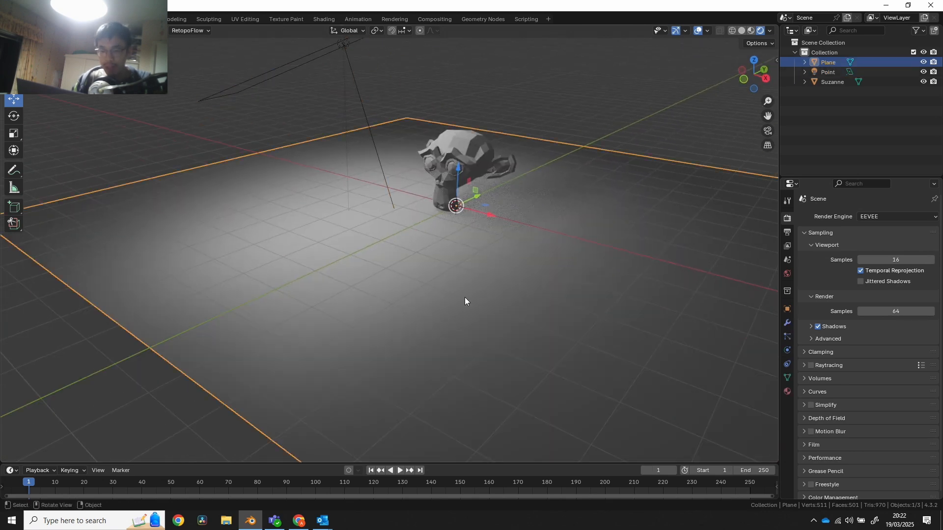
{"action": "middle_click_drag", "start_coordinate": [465, 301], "coordinate": [311, 199]}
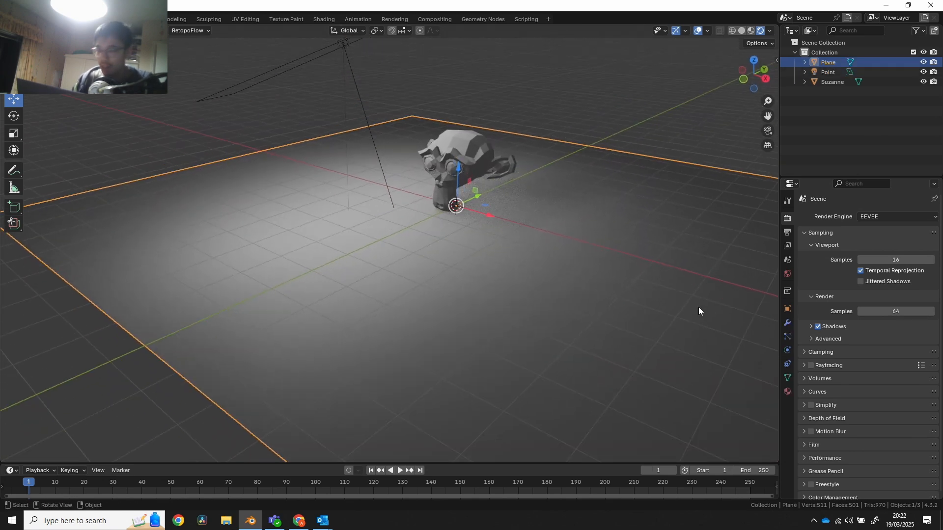
{"action": "left_click", "coordinate": [788, 391]}
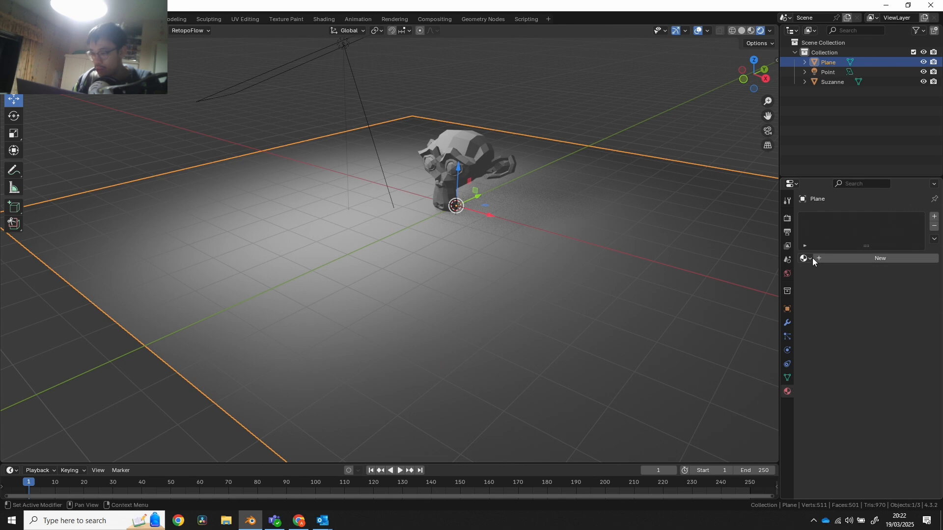
{"action": "left_click", "coordinate": [857, 257]}
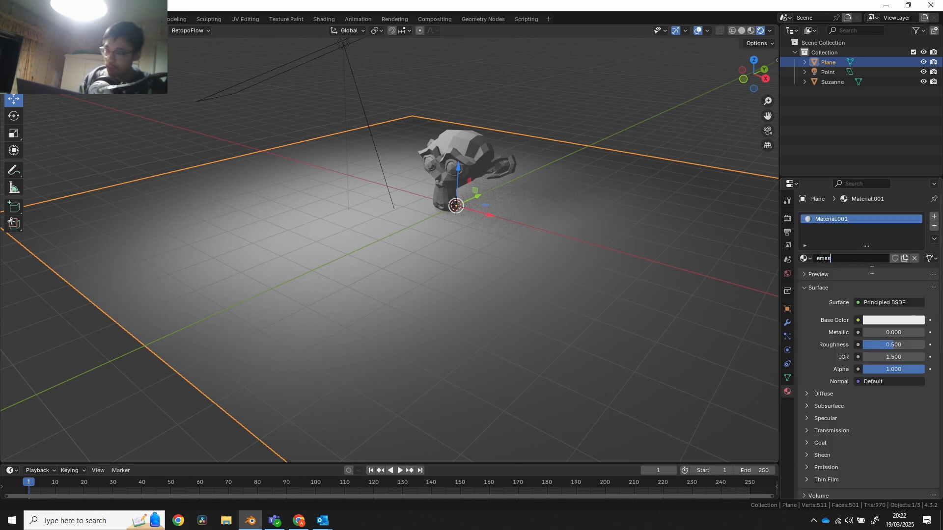
{"action": "key", "text": "Return"}
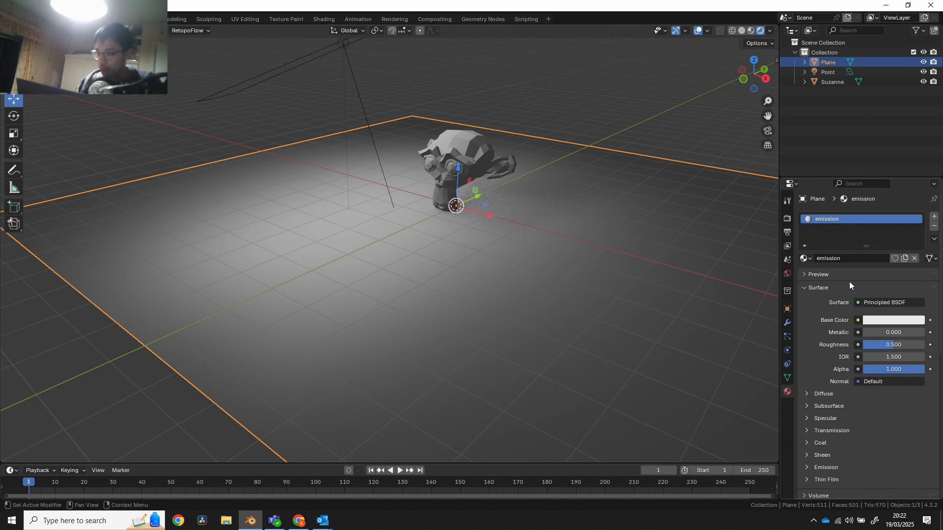
Set the floor material's emission strength to 2.000 and inspect the glowing plane around the monkey
{"action": "scroll", "coordinate": [842, 474], "scroll_direction": "down", "scroll_amount": 1}
{"action": "left_click", "coordinate": [823, 452]}
{"action": "scroll", "coordinate": [835, 442], "scroll_direction": "down", "scroll_amount": 2}
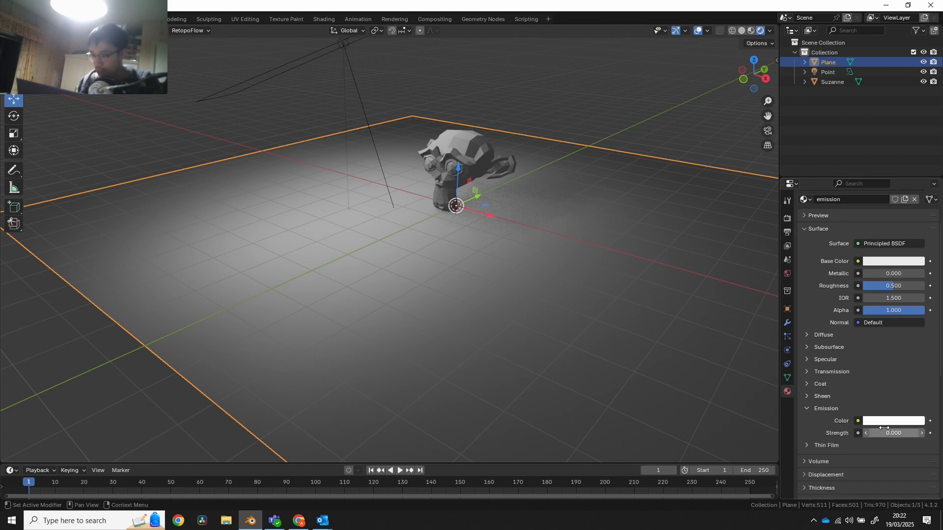
{"action": "left_click_drag", "start_coordinate": [888, 436], "coordinate": [908, 434]}
{"action": "middle_click_drag", "start_coordinate": [422, 316], "coordinate": [378, 273]}
{"action": "middle_click_drag", "start_coordinate": [384, 198], "coordinate": [353, 326], "text": "shift"}
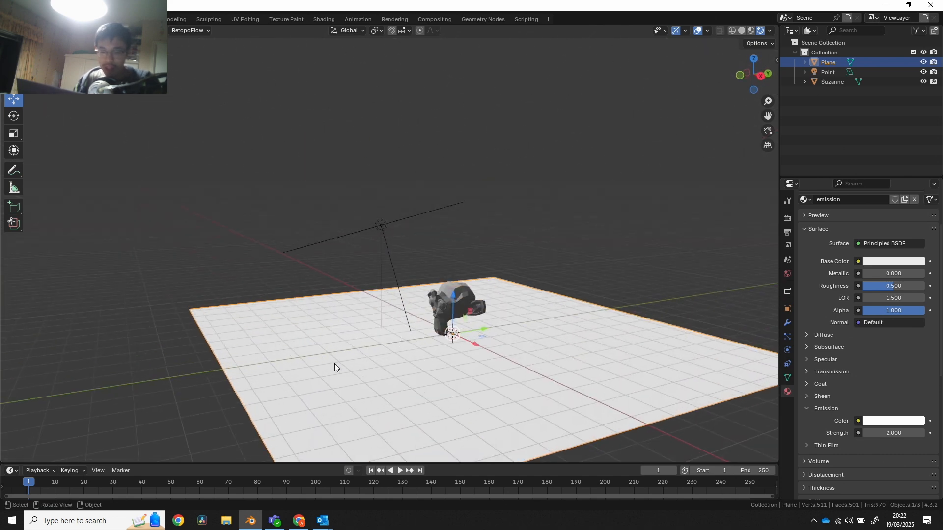
{"action": "middle_click_drag", "start_coordinate": [335, 364], "coordinate": [462, 263]}
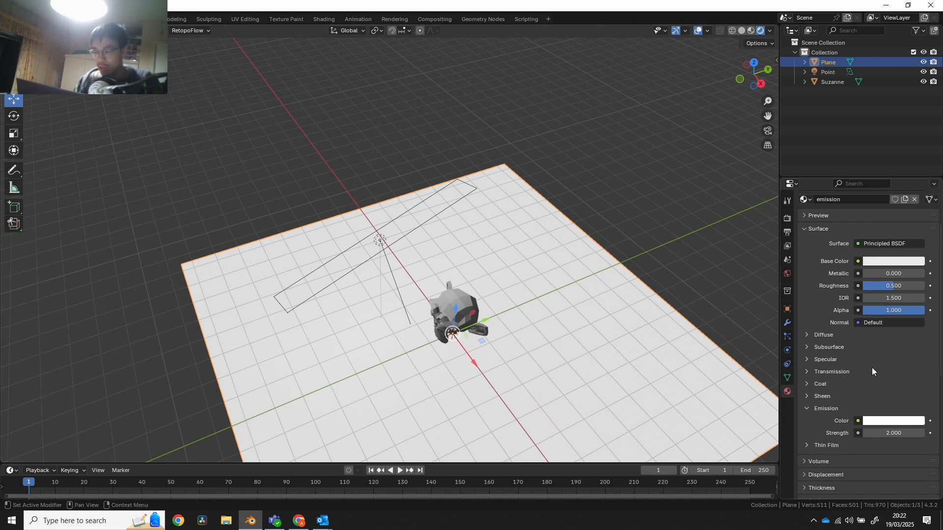
Change the floor material's emission colour to pinkish red, hex FF4466FF
{"action": "left_click", "coordinate": [881, 421]}
{"action": "left_click", "coordinate": [852, 328]}
{"action": "left_click", "coordinate": [871, 328]}
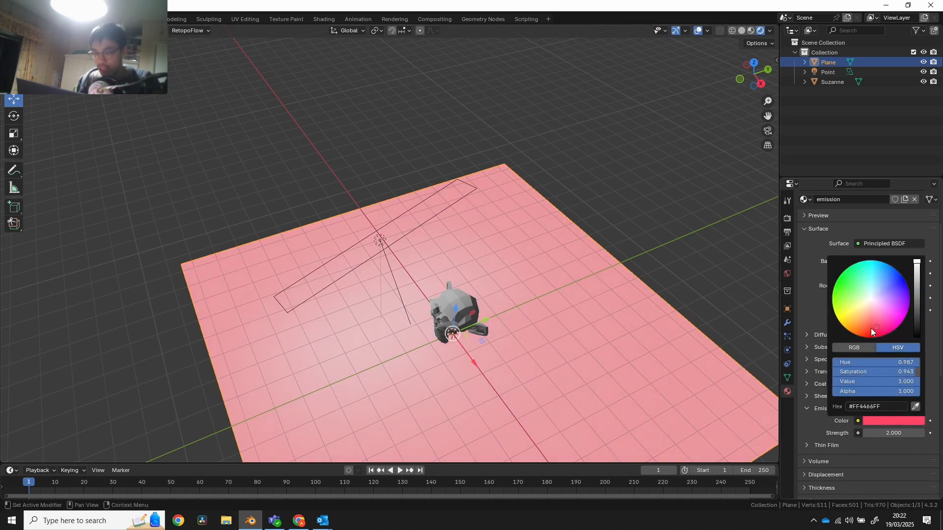
Hide the area light to check how the emissive plane alone lights the monkey head, and show the light again
{"action": "middle_click_drag", "start_coordinate": [442, 373], "coordinate": [449, 286]}
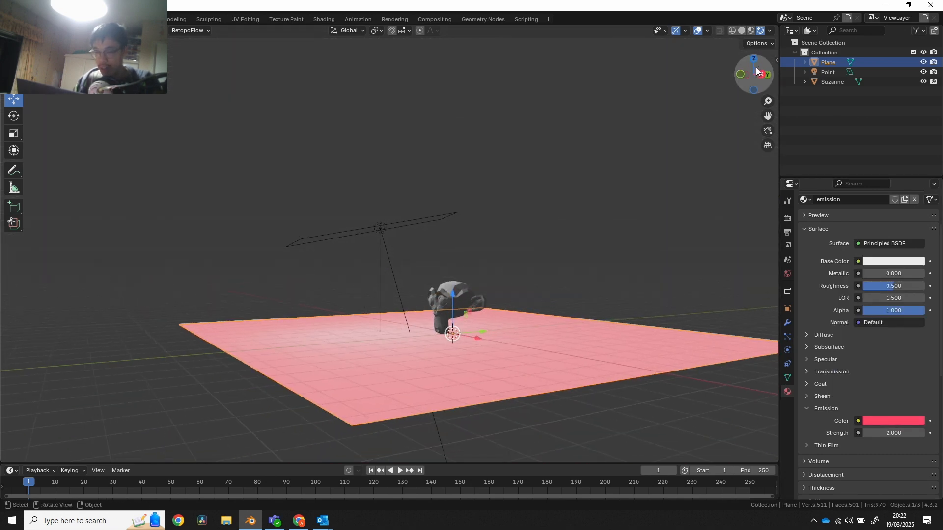
{"action": "left_click", "coordinate": [924, 74]}
{"action": "middle_click_drag", "start_coordinate": [520, 339], "coordinate": [489, 319]}
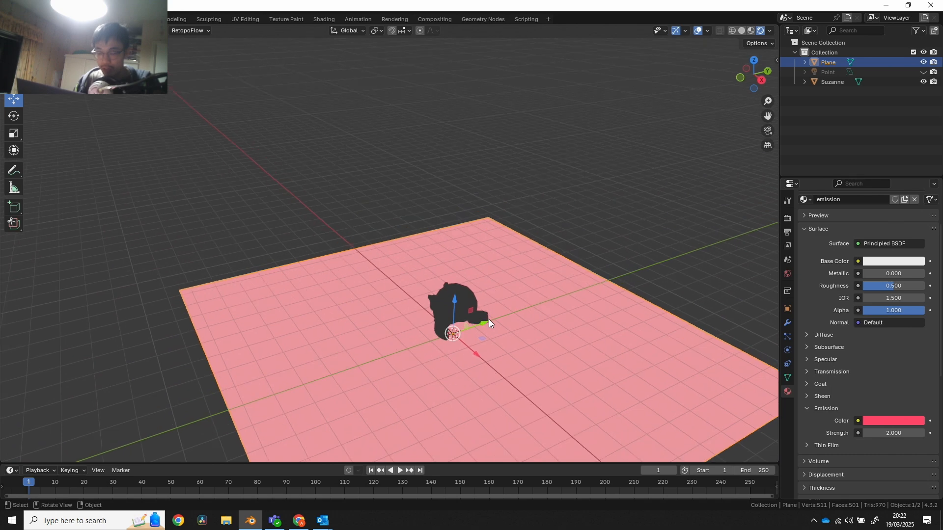
{"action": "left_click", "coordinate": [924, 72]}
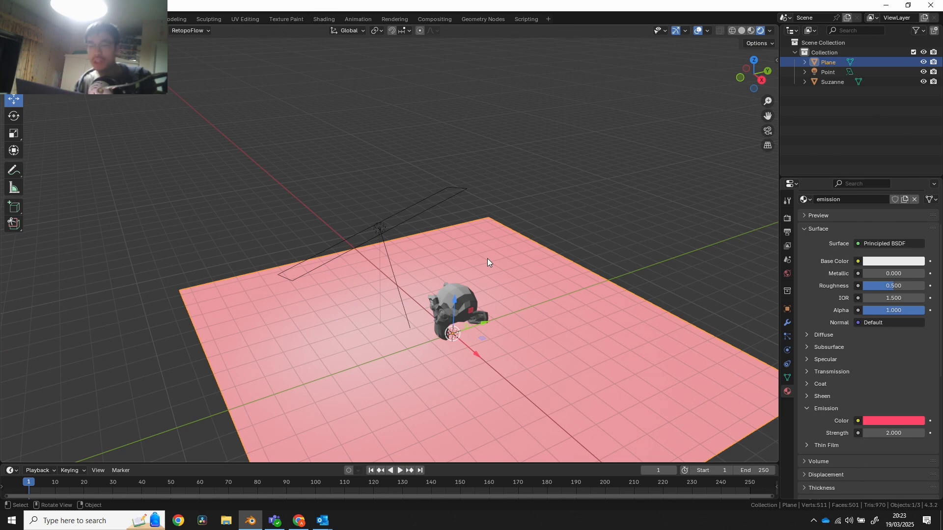
Switch to Chrome, open Poly Haven's HDRIs page from the search results and browse the available environments
{"action": "left_click", "coordinate": [788, 274]}
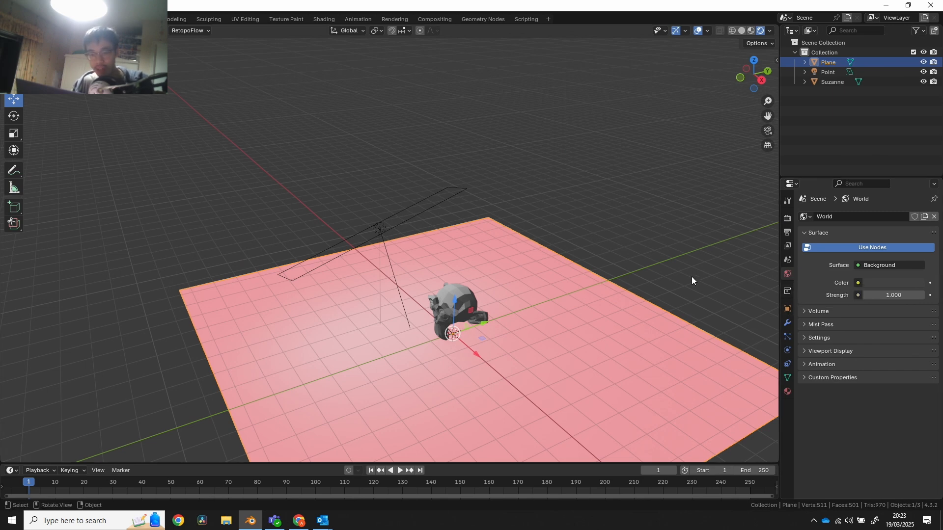
{"action": "left_click", "coordinate": [300, 520]}
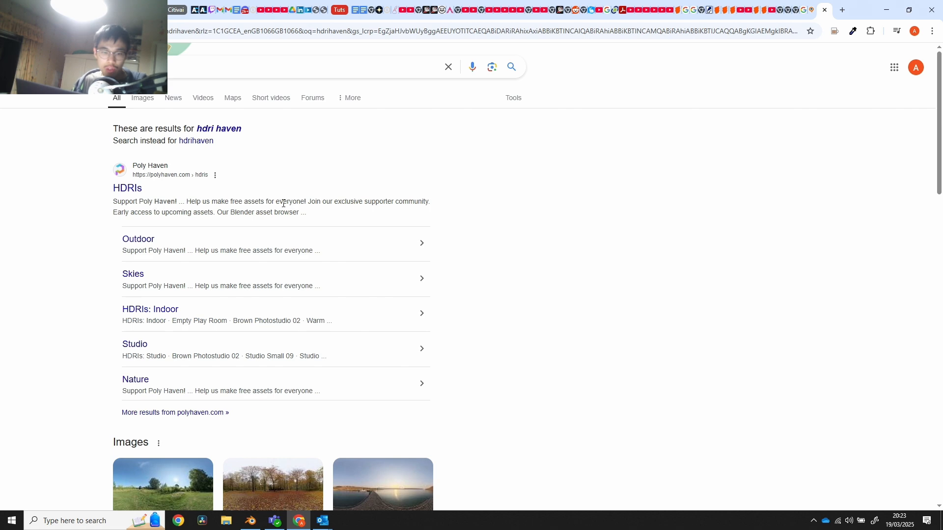
{"action": "left_click", "coordinate": [128, 188]}
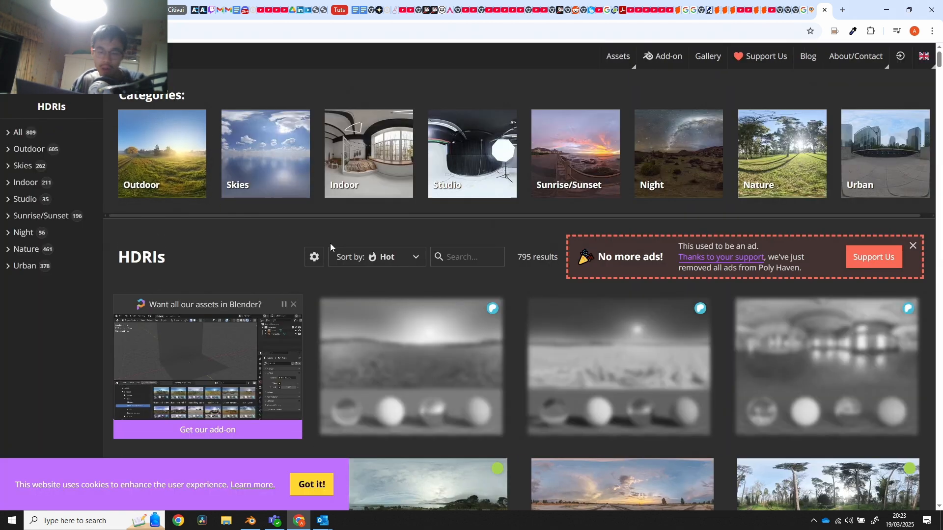
{"action": "scroll", "coordinate": [334, 241], "scroll_direction": "down", "scroll_amount": 3}
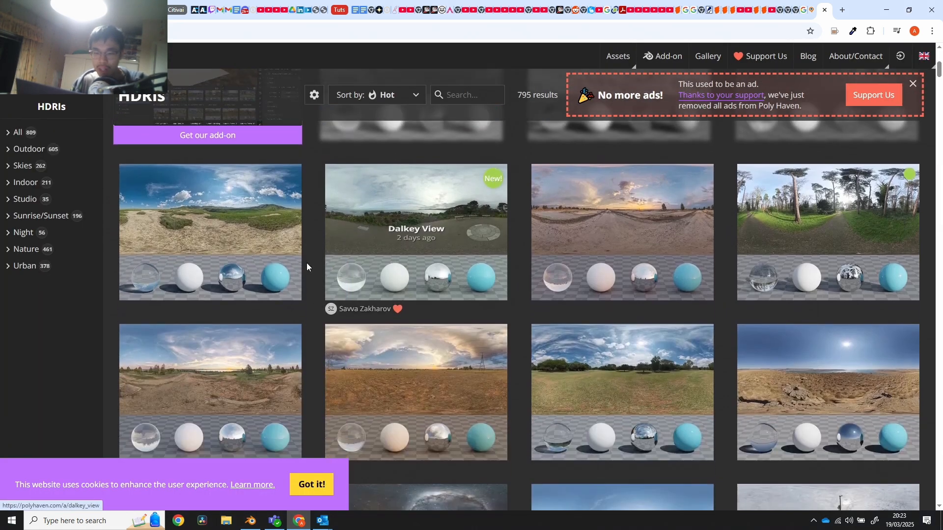
{"action": "scroll", "coordinate": [261, 249], "scroll_direction": "up", "scroll_amount": 3}
{"action": "scroll", "coordinate": [252, 251], "scroll_direction": "down", "scroll_amount": 3}
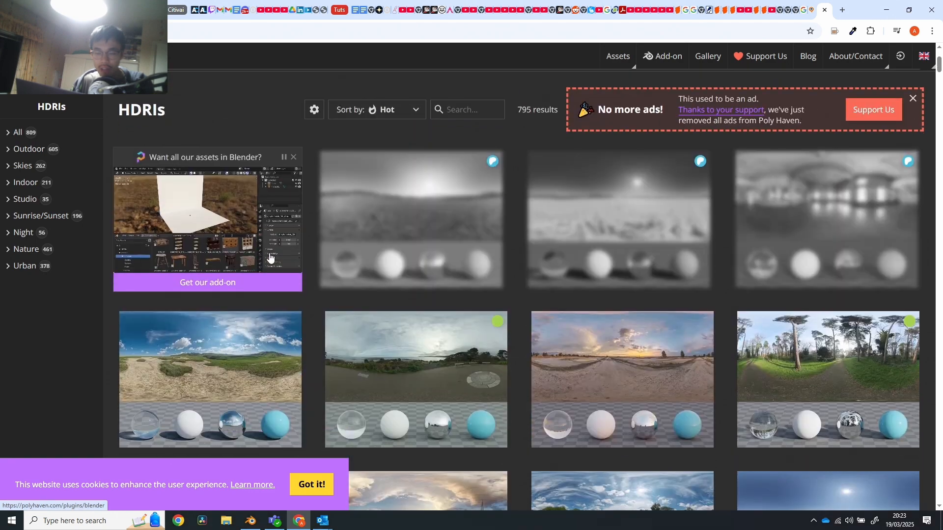
{"action": "scroll", "coordinate": [306, 257], "scroll_direction": "up", "scroll_amount": 3}
{"action": "scroll", "coordinate": [305, 257], "scroll_direction": "down", "scroll_amount": 6}
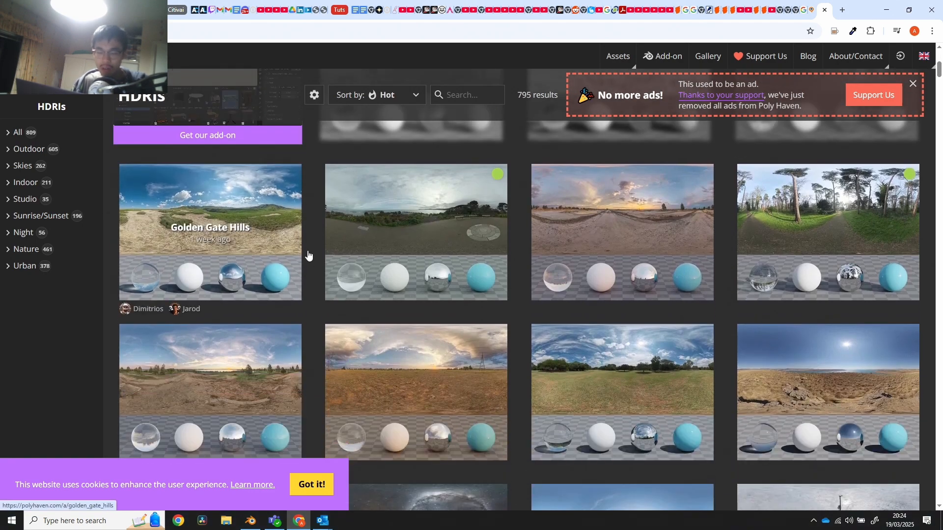
{"action": "scroll", "coordinate": [455, 293], "scroll_direction": "down", "scroll_amount": 3}
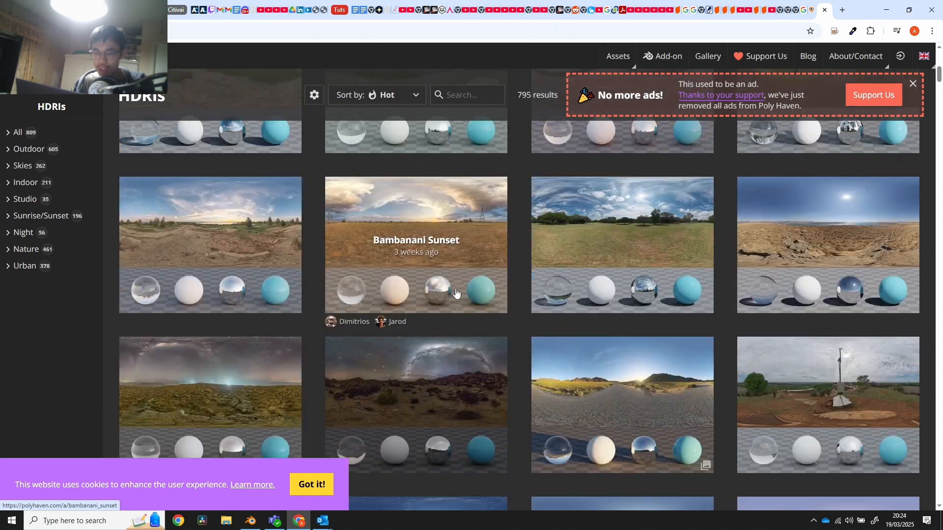
Open the Bambanani Sunset HDRI and download it as a 4K EXR file
{"action": "left_click", "coordinate": [470, 229]}
{"action": "scroll", "coordinate": [857, 374], "scroll_direction": "down", "scroll_amount": 3}
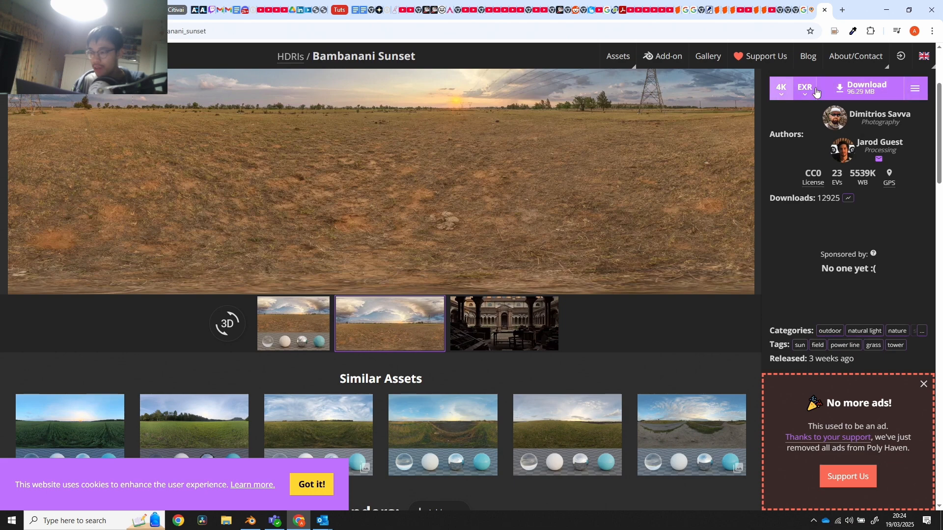
{"action": "left_click", "coordinate": [871, 90]}
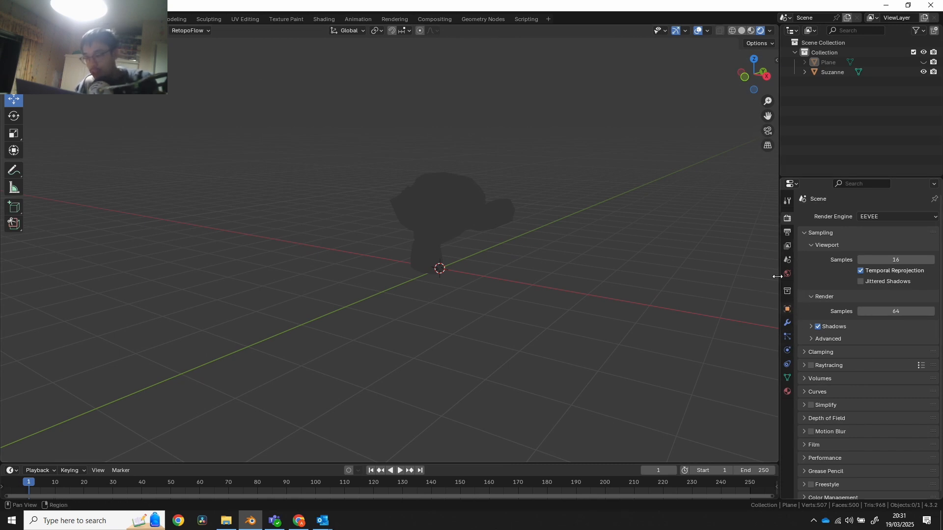
Examine the world's shader nodes in the Shading workspace, switching the shader type between Object and World, and return to the Layout workspace
{"action": "left_click", "coordinate": [324, 19]}
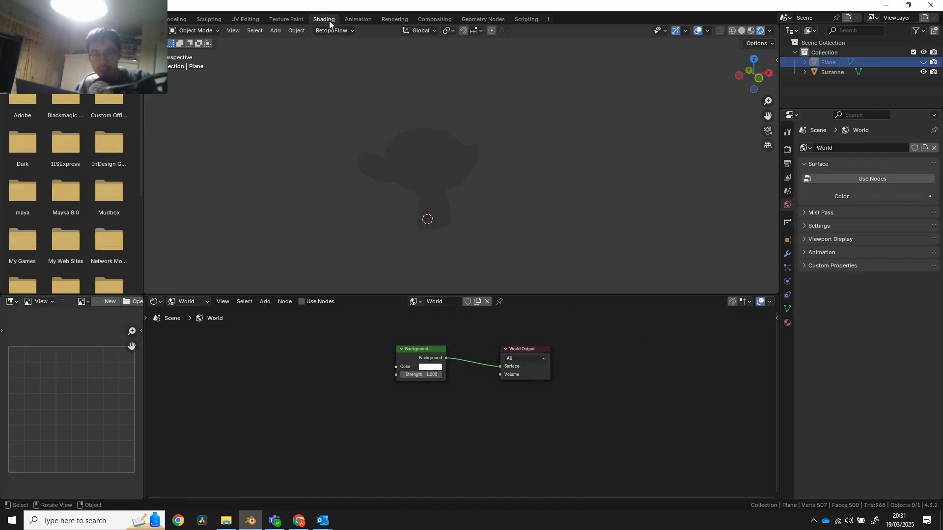
{"action": "left_click", "coordinate": [171, 303]}
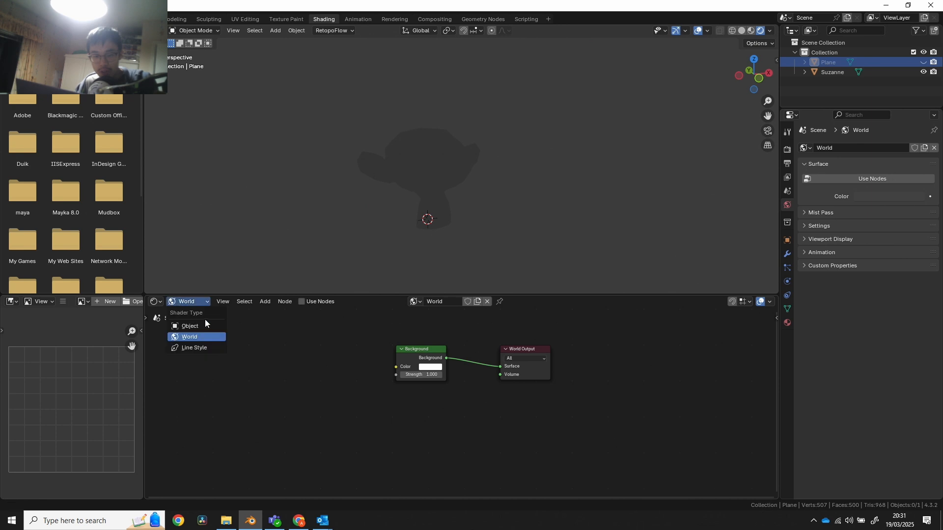
{"action": "left_click", "coordinate": [198, 323]}
{"action": "left_click", "coordinate": [198, 302]}
{"action": "left_click", "coordinate": [199, 334]}
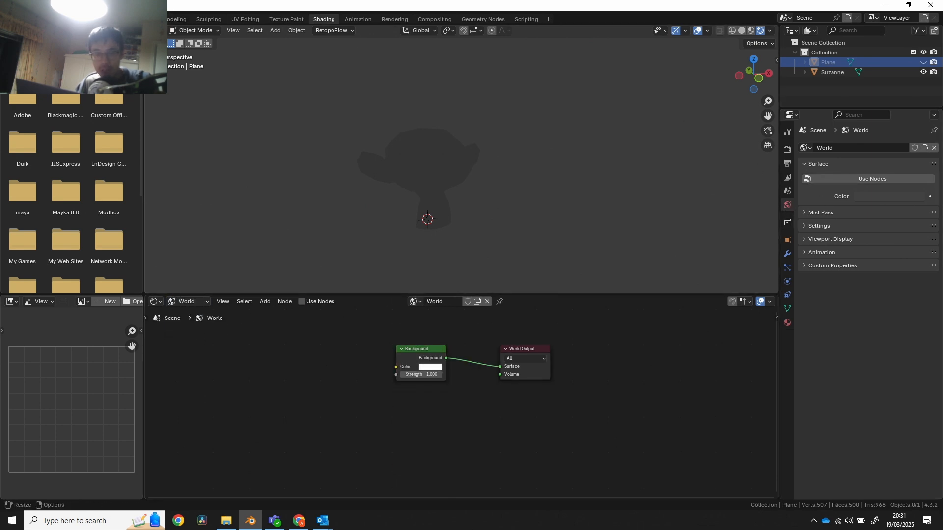
{"action": "left_click", "coordinate": [148, 19]}
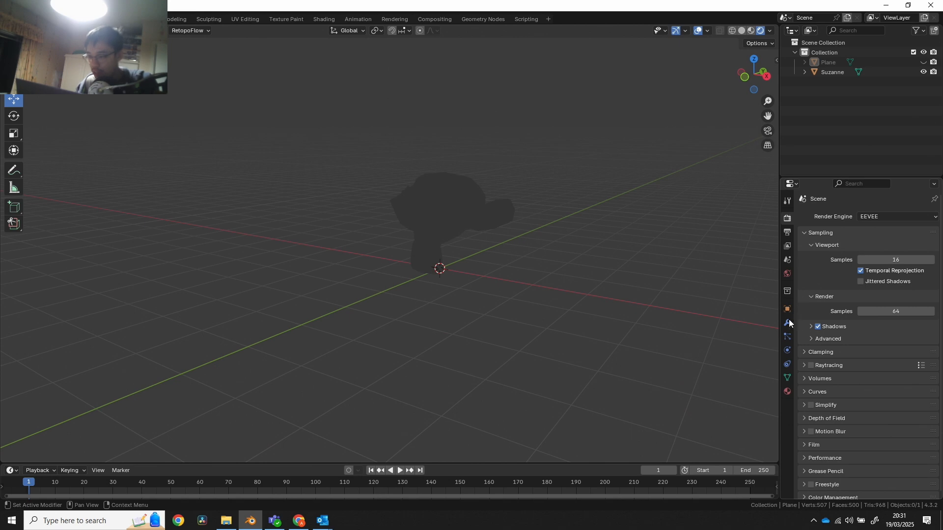
Enable nodes for the world background and assign an Environment Texture to its colour
{"action": "left_click", "coordinate": [787, 274]}
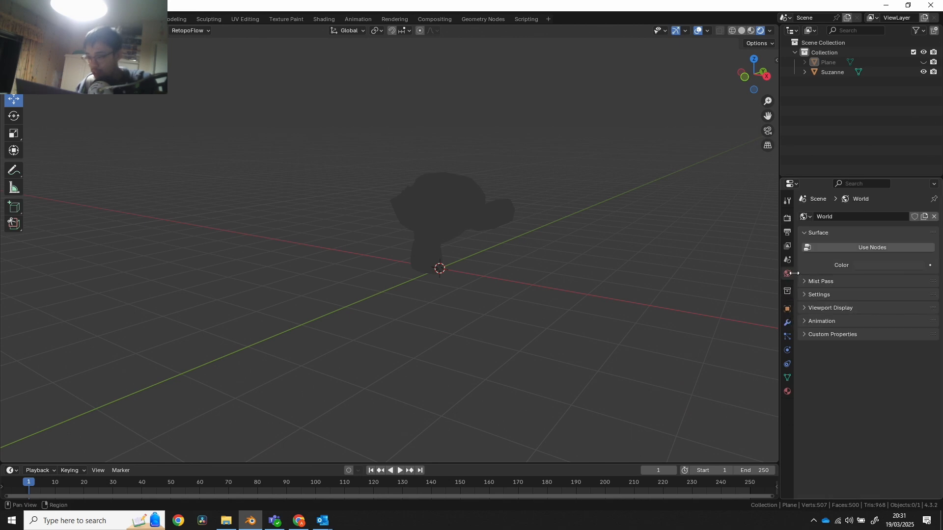
{"action": "left_click", "coordinate": [840, 247]}
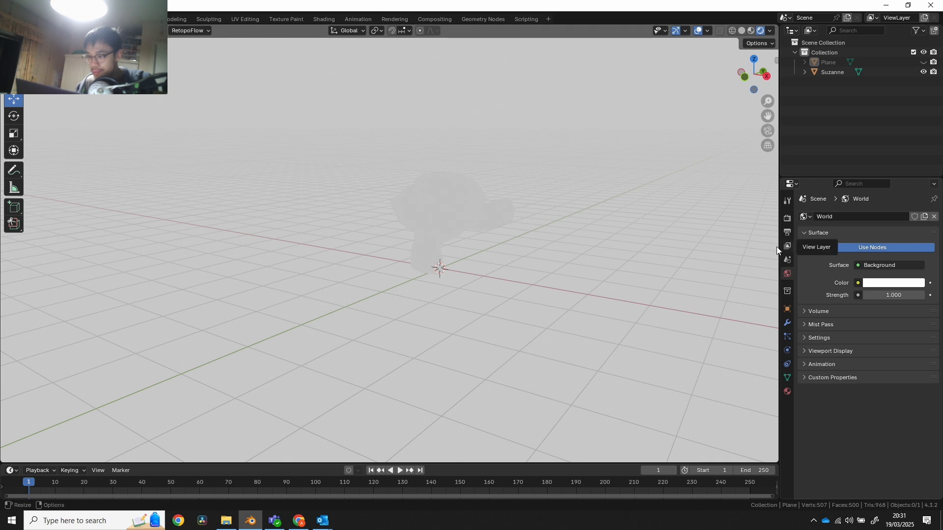
{"action": "left_click", "coordinate": [884, 266]}
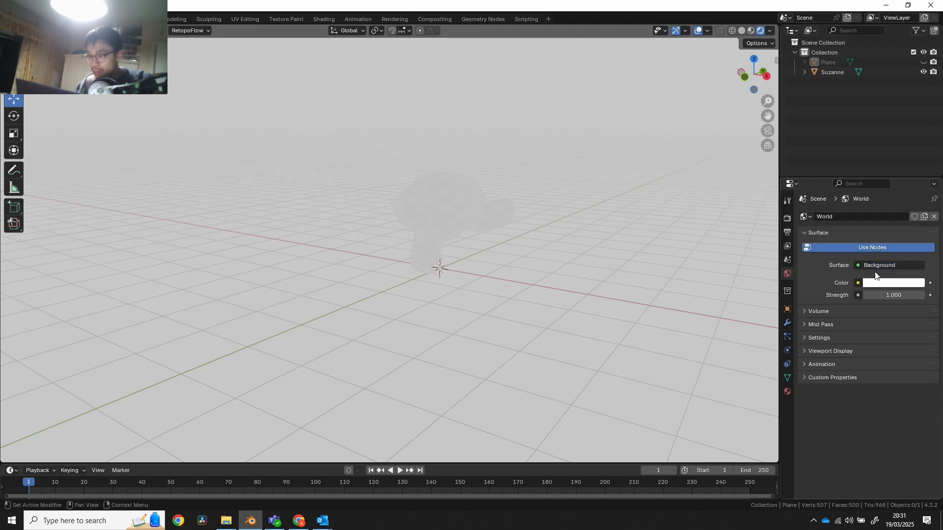
{"action": "left_click", "coordinate": [858, 283]}
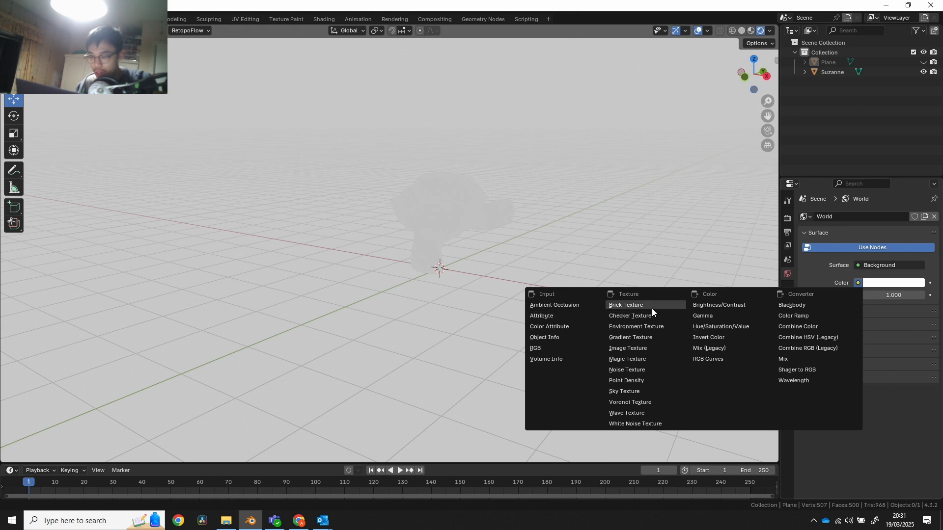
{"action": "left_click", "coordinate": [648, 326]}
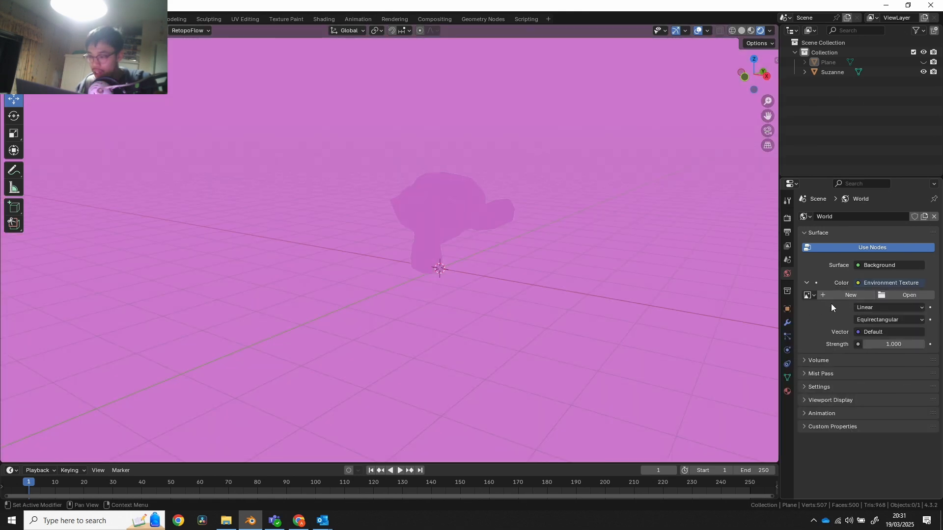
Load bambanani_sunset_4k.exr from the Downloads folder into the world's environment texture
{"action": "left_click", "coordinate": [904, 294]}
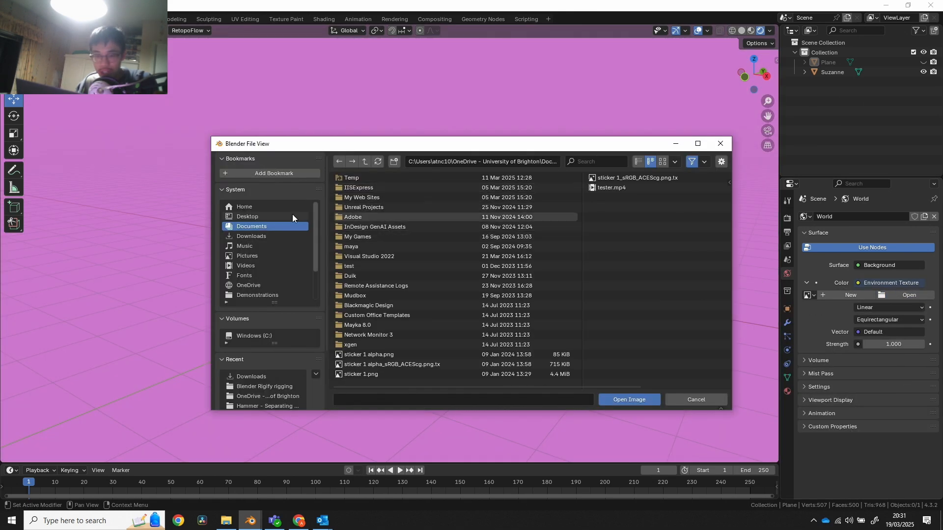
{"action": "left_click", "coordinate": [265, 235]}
{"action": "left_click", "coordinate": [401, 178]}
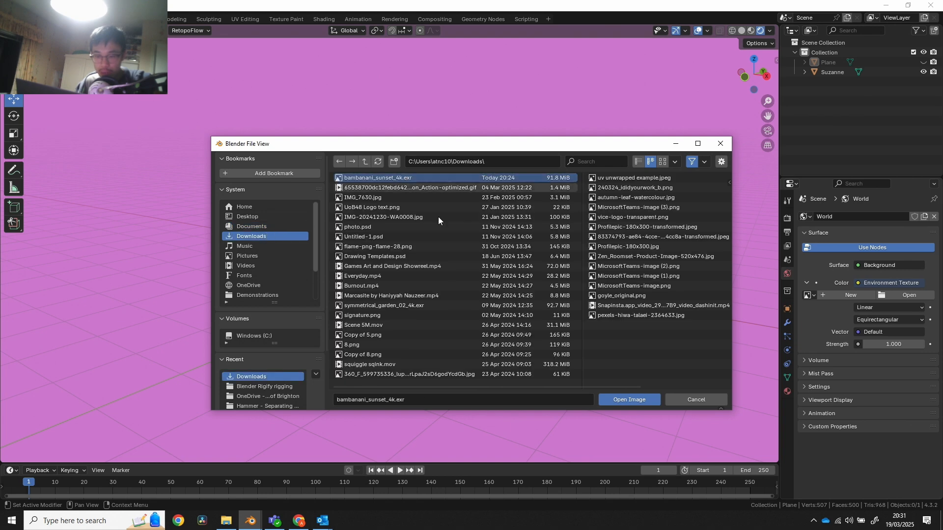
{"action": "left_click", "coordinate": [626, 398]}
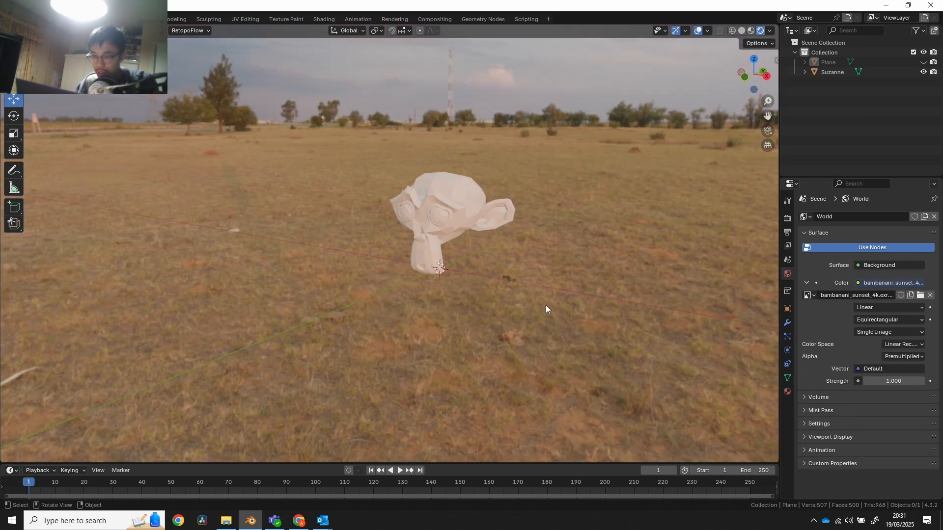
Add a point light and move it above and to one side of the monkey head
{"action": "middle_click_drag", "start_coordinate": [415, 247], "coordinate": [454, 222]}
{"action": "scroll", "coordinate": [471, 197], "scroll_direction": "up", "scroll_amount": 3}
{"action": "scroll", "coordinate": [479, 216], "scroll_direction": "down", "scroll_amount": 2}
{"action": "key", "text": "shift+a"}
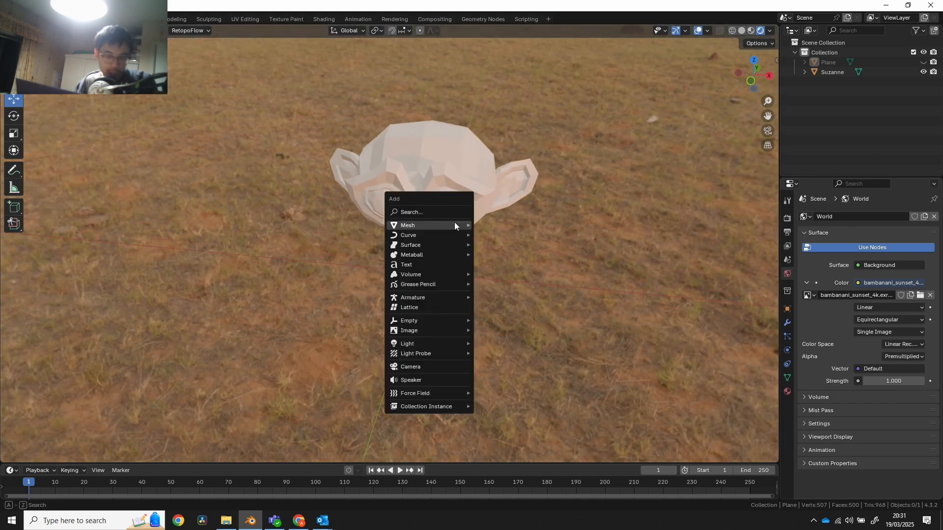
{"action": "mouse_move", "coordinate": [437, 228]}
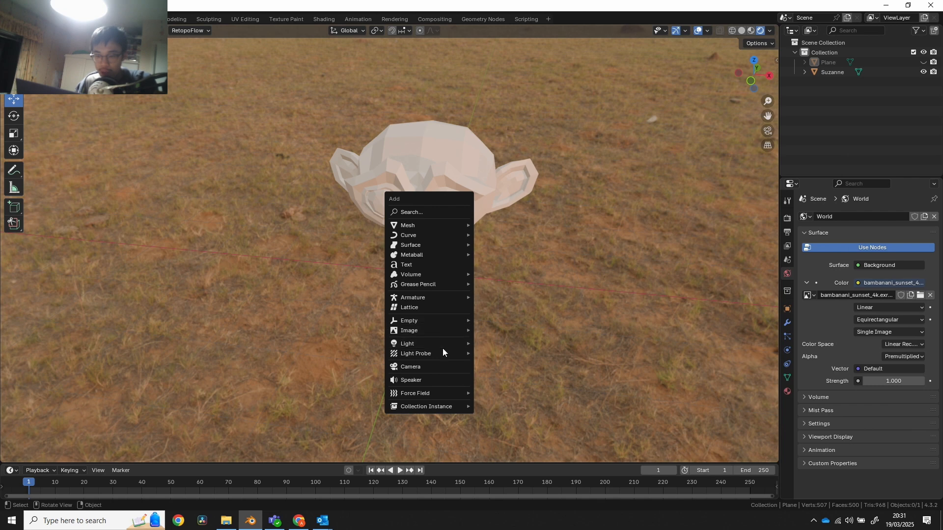
{"action": "mouse_move", "coordinate": [437, 343]}
{"action": "left_click", "coordinate": [483, 344]}
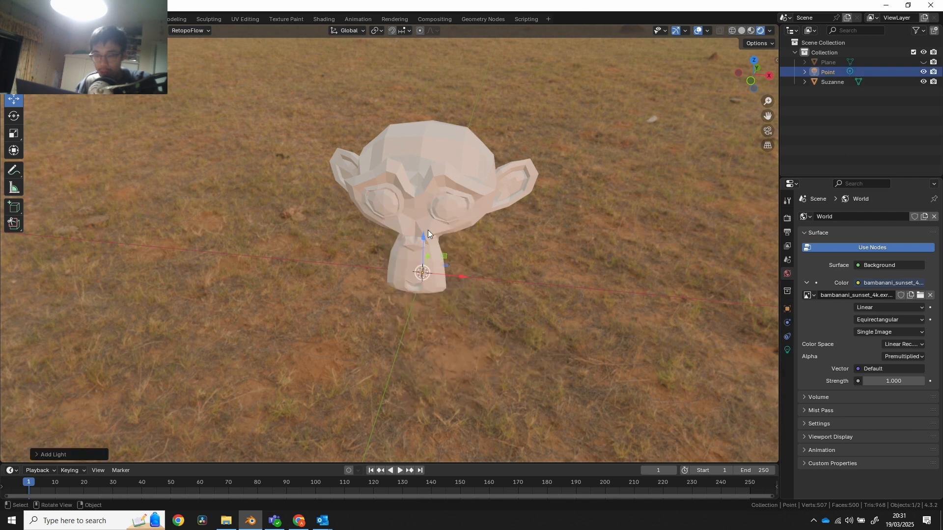
{"action": "left_click_drag", "start_coordinate": [428, 230], "coordinate": [431, 46]}
{"action": "left_click_drag", "start_coordinate": [449, 89], "coordinate": [276, 77]}
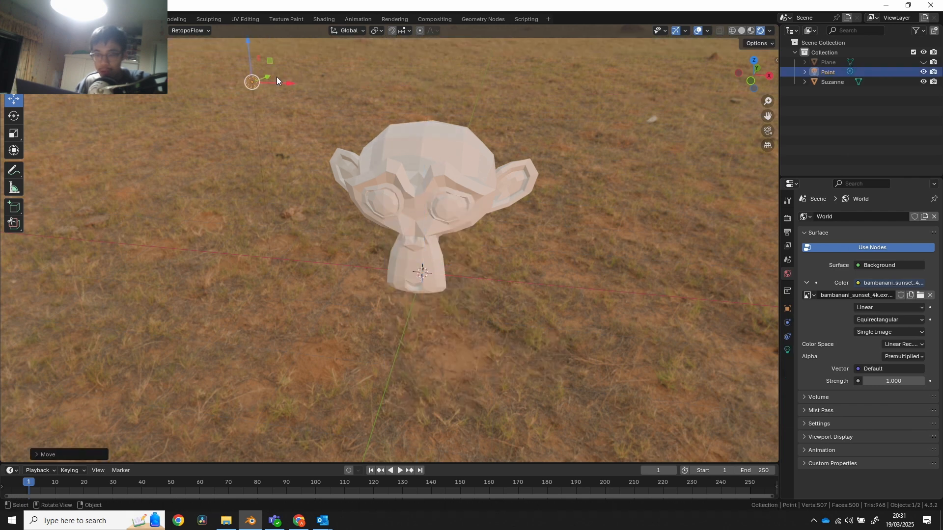
Set the point light's power to 100 W and check its effect on the monkey head within the HDRI environment
{"action": "left_click", "coordinate": [788, 350]}
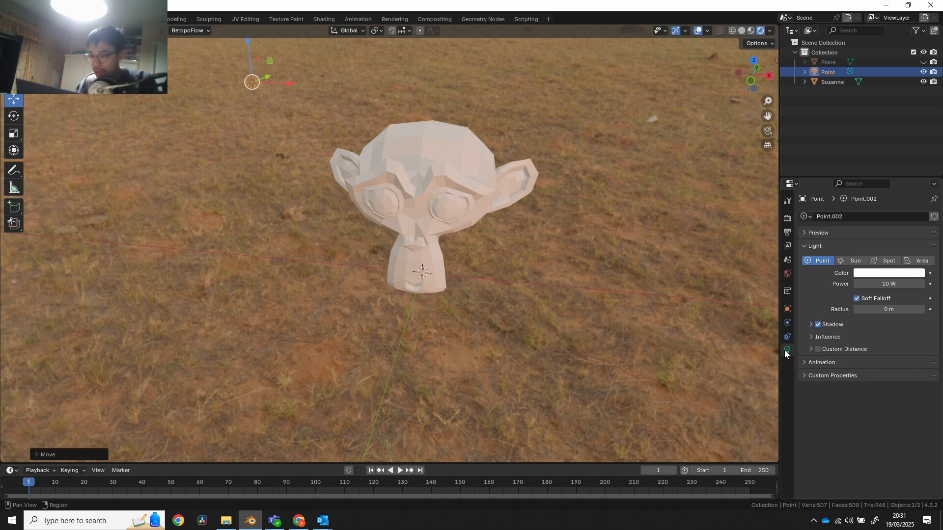
{"action": "left_click", "coordinate": [883, 284]}
{"action": "type", "text": "100"}
{"action": "key", "text": "Return"}
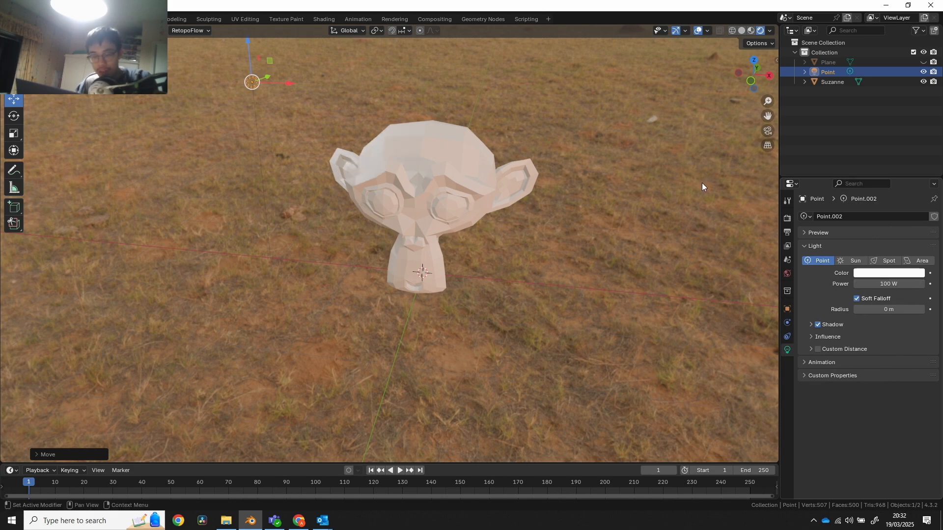
{"action": "middle_click_drag", "start_coordinate": [410, 187], "coordinate": [388, 214]}
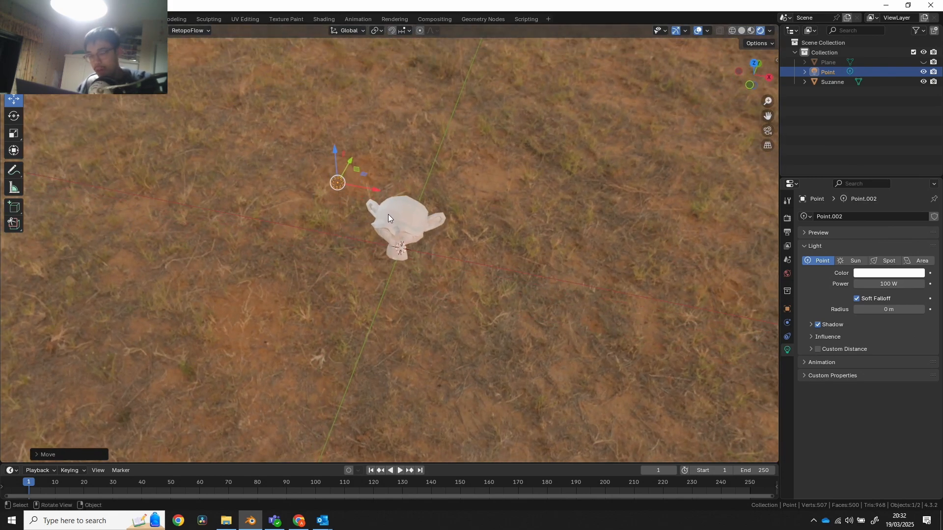
{"action": "scroll", "coordinate": [337, 199], "scroll_direction": "up", "scroll_amount": 2}
{"action": "scroll", "coordinate": [471, 202], "scroll_direction": "down", "scroll_amount": 3}
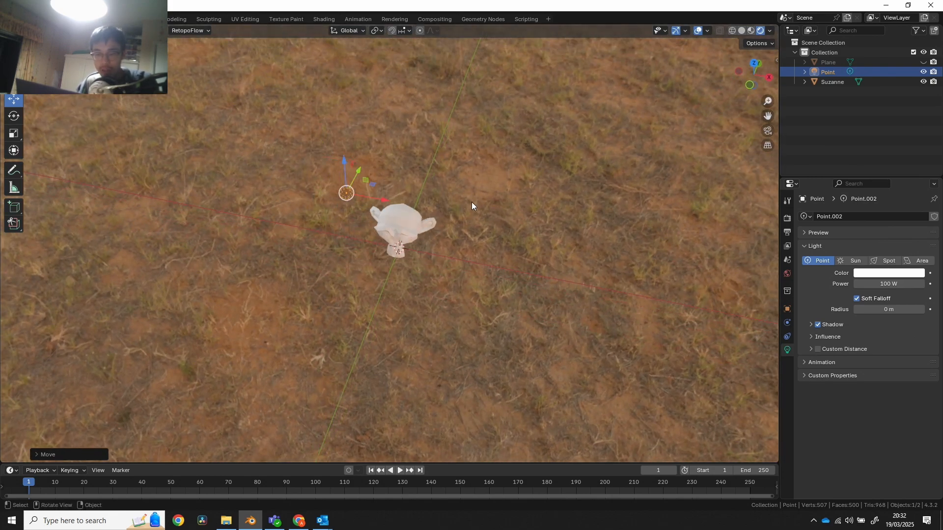
{"action": "middle_click_drag", "start_coordinate": [471, 202], "coordinate": [538, 138]}
{"action": "middle_click_drag", "start_coordinate": [466, 240], "coordinate": [348, 259]}
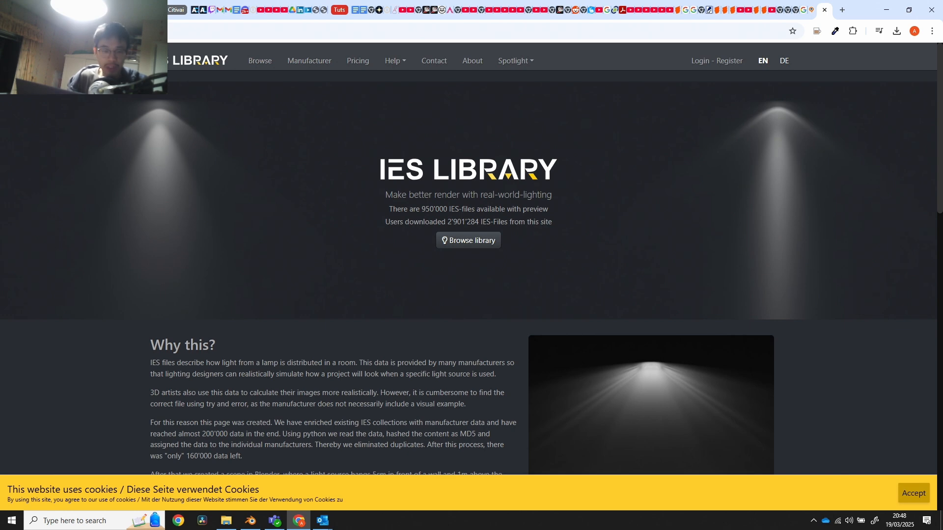
Return to the IES library search results in Chrome and open the IES-Library home page
{"action": "key", "text": "alt+Left"}
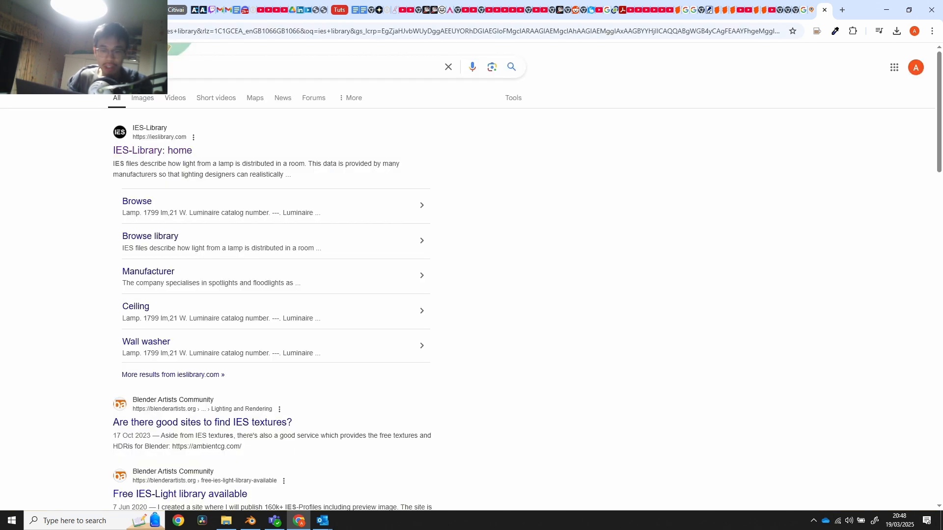
{"action": "left_click", "coordinate": [155, 151]}
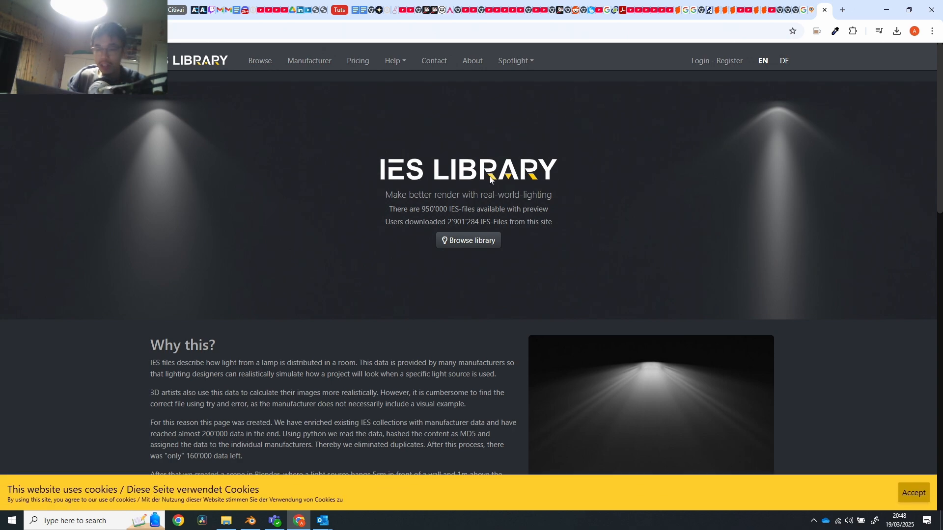
Read through the IES Library home page for its explanation of IES files and the Blender plugin
{"action": "scroll", "coordinate": [394, 179], "scroll_direction": "down", "scroll_amount": 12}
{"action": "scroll", "coordinate": [405, 193], "scroll_direction": "down", "scroll_amount": 5}
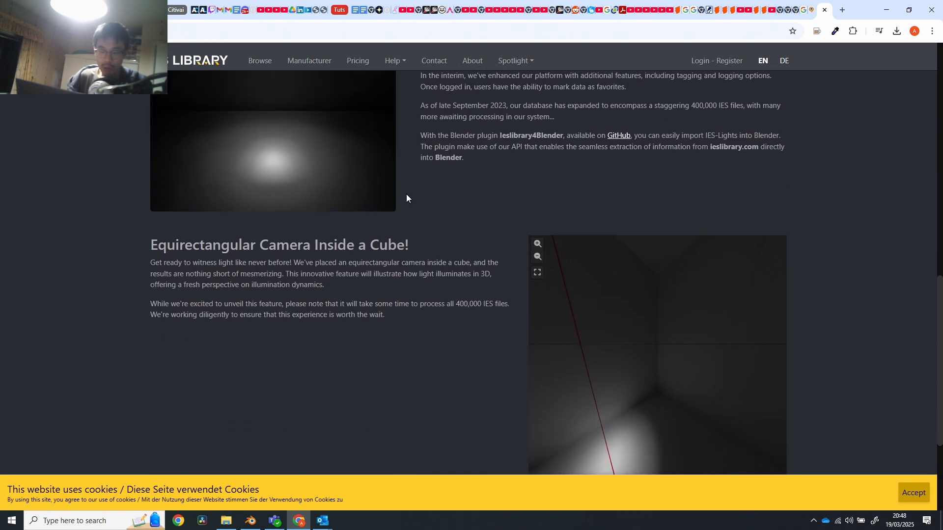
{"action": "scroll", "coordinate": [312, 210], "scroll_direction": "up", "scroll_amount": 9}
{"action": "scroll", "coordinate": [302, 211], "scroll_direction": "up", "scroll_amount": 5}
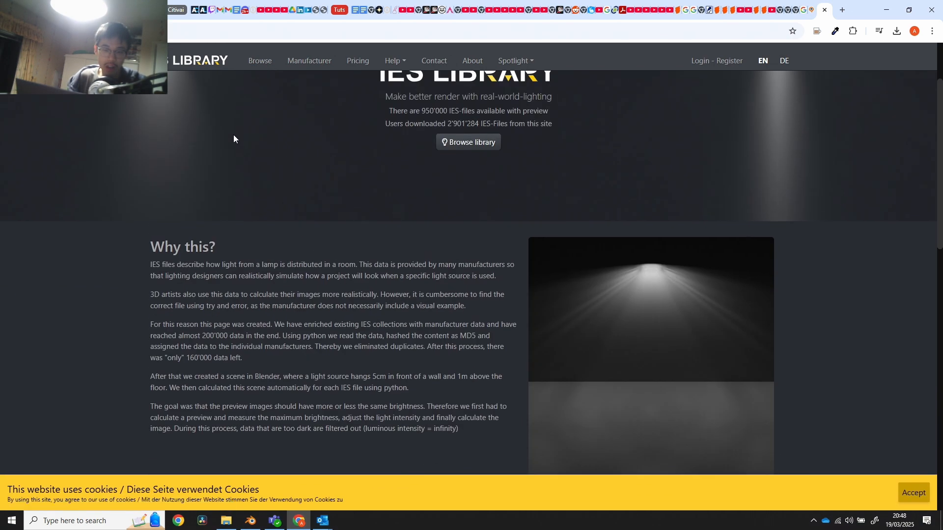
{"action": "scroll", "coordinate": [265, 140], "scroll_direction": "up", "scroll_amount": 2}
{"action": "scroll", "coordinate": [264, 140], "scroll_direction": "down", "scroll_amount": 7}
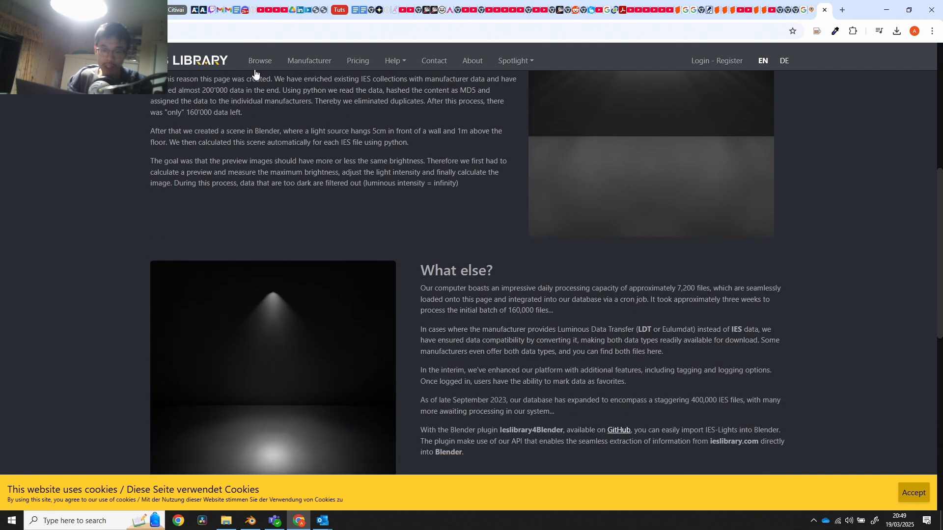
Open the site's light catalogue and look over the BEGA fixtures and their light-distribution thumbnails
{"action": "left_click", "coordinate": [257, 63]}
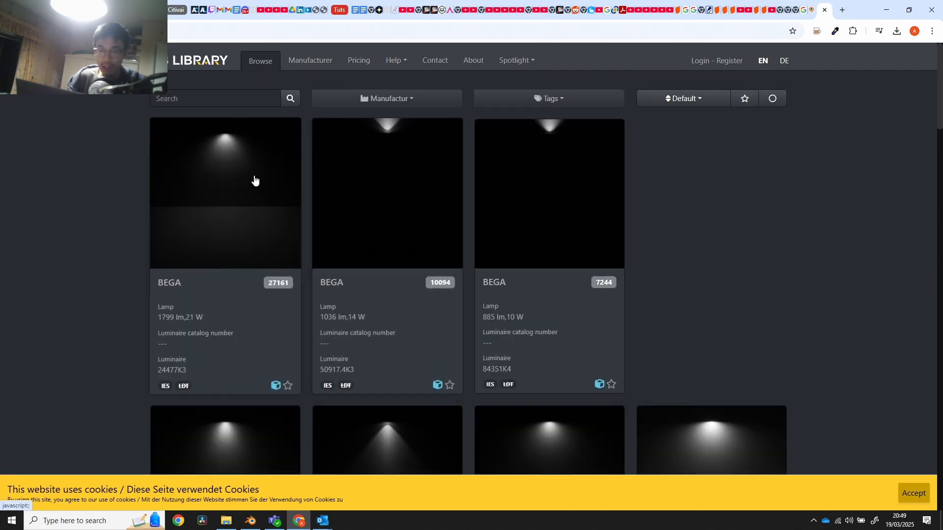
{"action": "scroll", "coordinate": [356, 205], "scroll_direction": "down", "scroll_amount": 3}
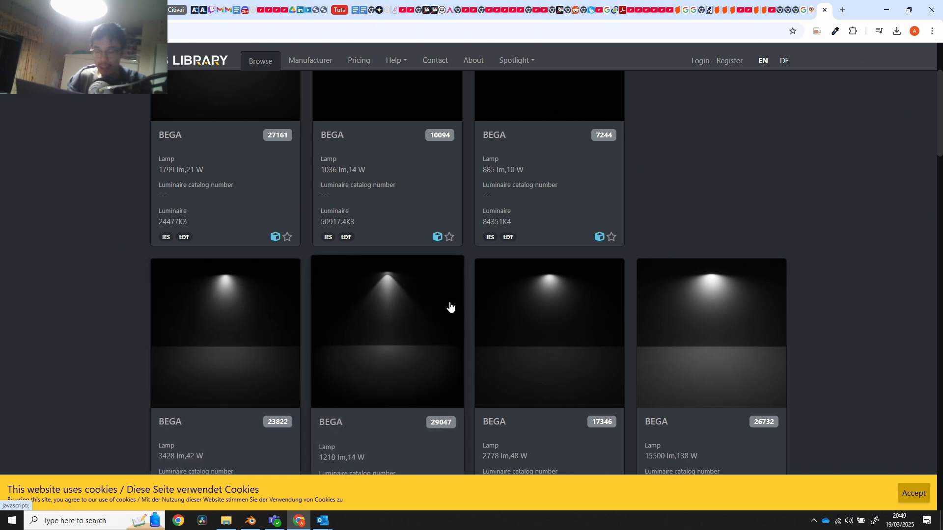
{"action": "scroll", "coordinate": [383, 314], "scroll_direction": "down", "scroll_amount": 2}
{"action": "scroll", "coordinate": [277, 265], "scroll_direction": "down", "scroll_amount": 6}
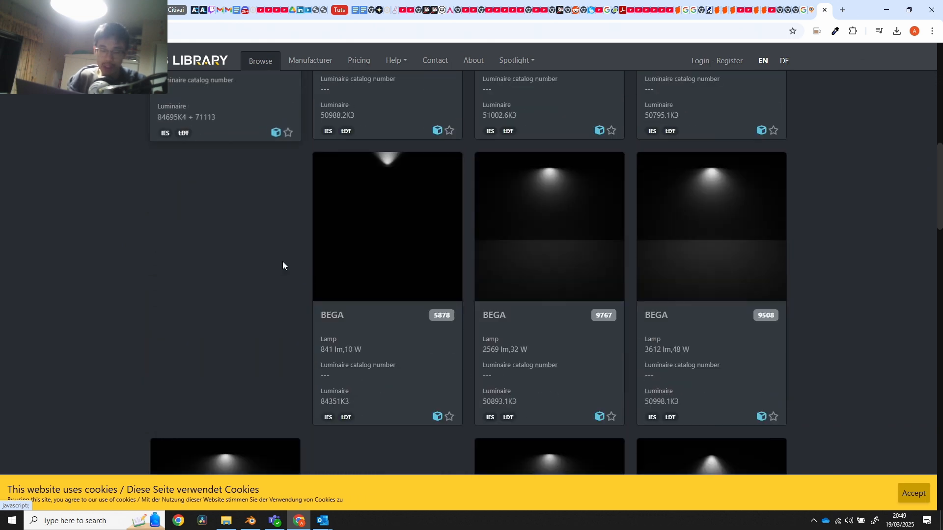
{"action": "scroll", "coordinate": [287, 266], "scroll_direction": "up", "scroll_amount": 10}
{"action": "scroll", "coordinate": [290, 266], "scroll_direction": "up", "scroll_amount": 1}
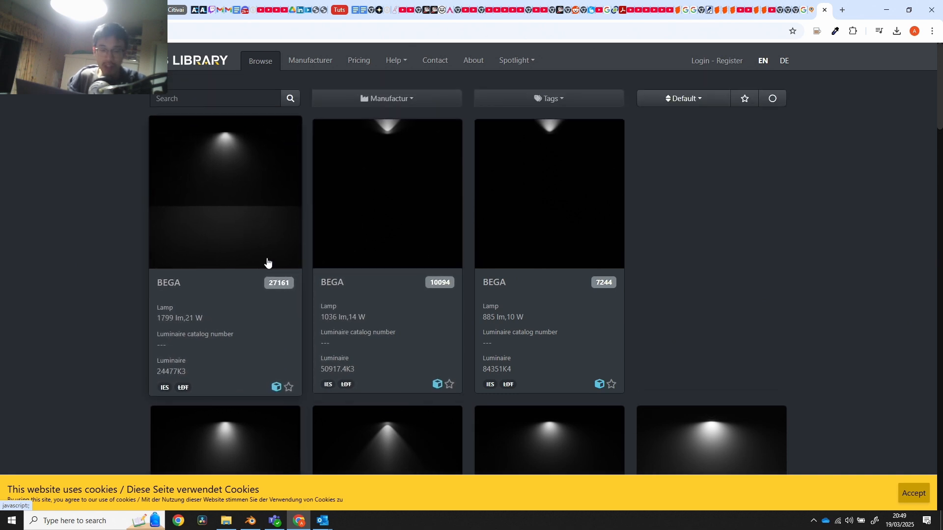
{"action": "scroll", "coordinate": [278, 245], "scroll_direction": "down", "scroll_amount": 1}
{"action": "scroll", "coordinate": [277, 244], "scroll_direction": "down", "scroll_amount": 2}
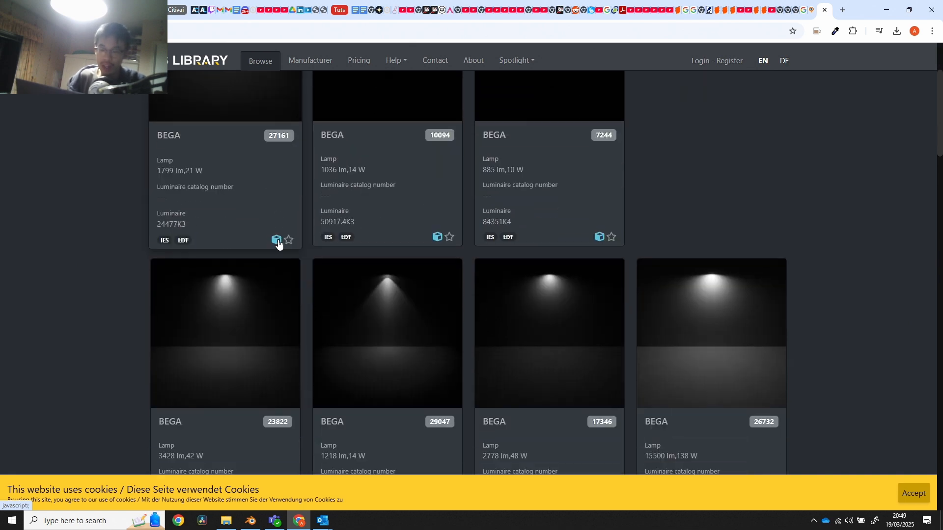
{"action": "scroll", "coordinate": [284, 239], "scroll_direction": "down", "scroll_amount": 1}
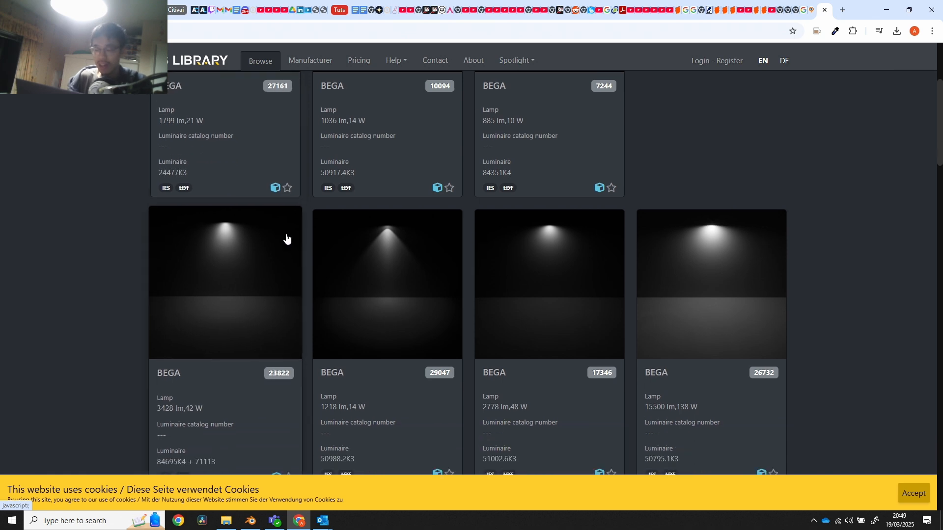
{"action": "scroll", "coordinate": [286, 238], "scroll_direction": "up", "scroll_amount": 4}
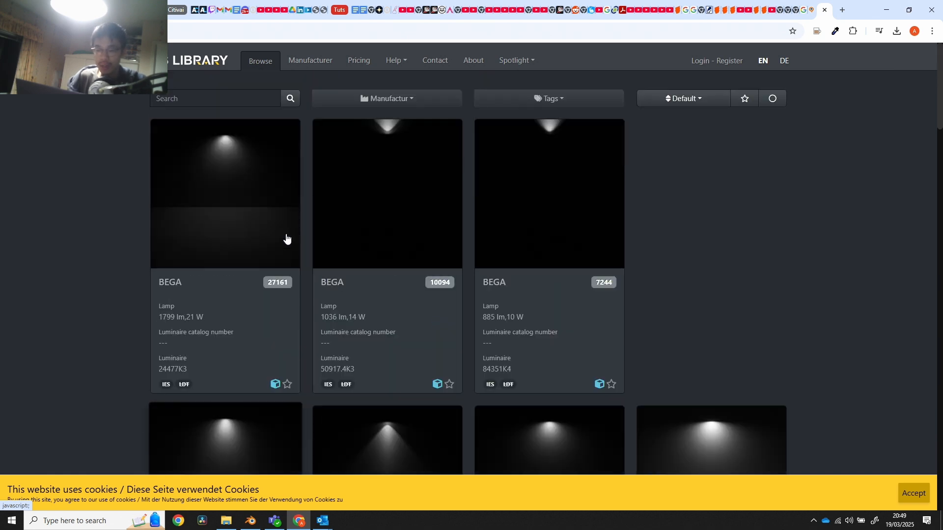
Open the 1799 lm, 21 W BEGA fixture and compare its light preview with those of several other BEGA fixtures
{"action": "left_click", "coordinate": [242, 246]}
{"action": "left_click_drag", "start_coordinate": [550, 212], "coordinate": [616, 123]}
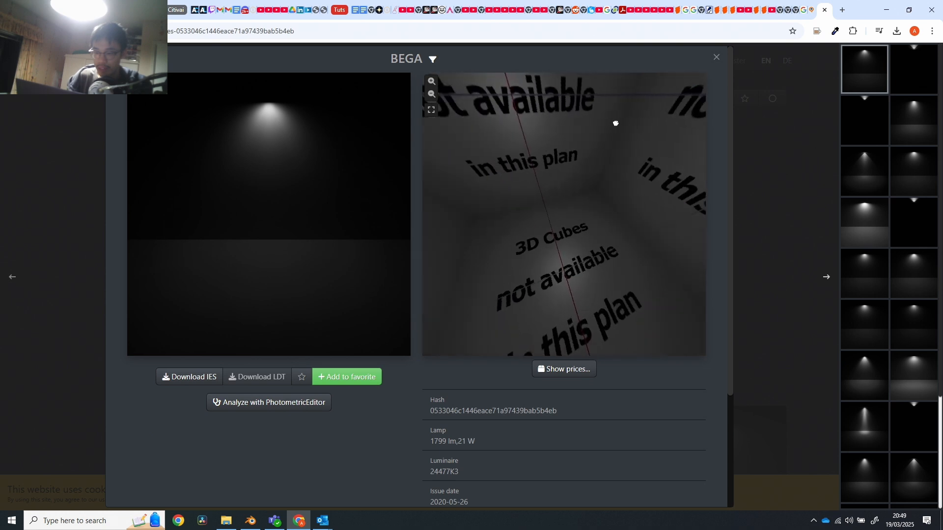
{"action": "left_click", "coordinate": [880, 123]}
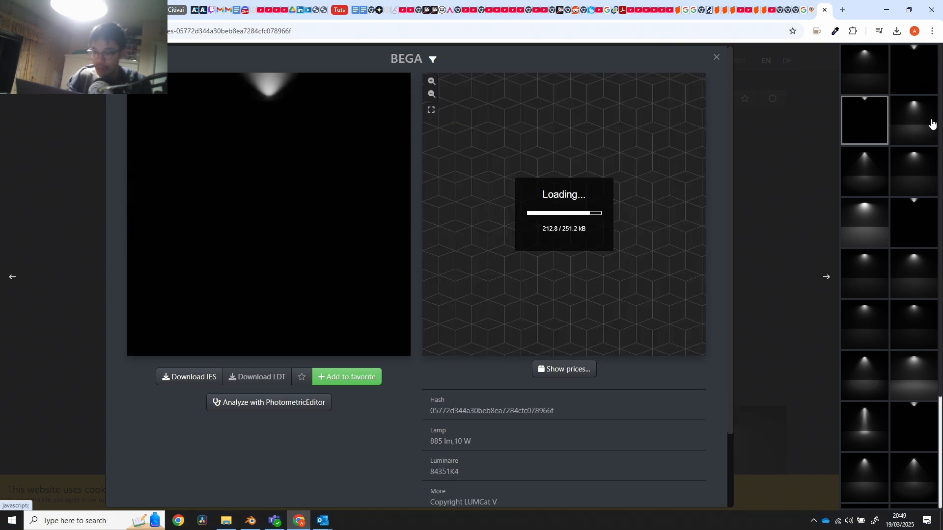
{"action": "left_click", "coordinate": [877, 186]}
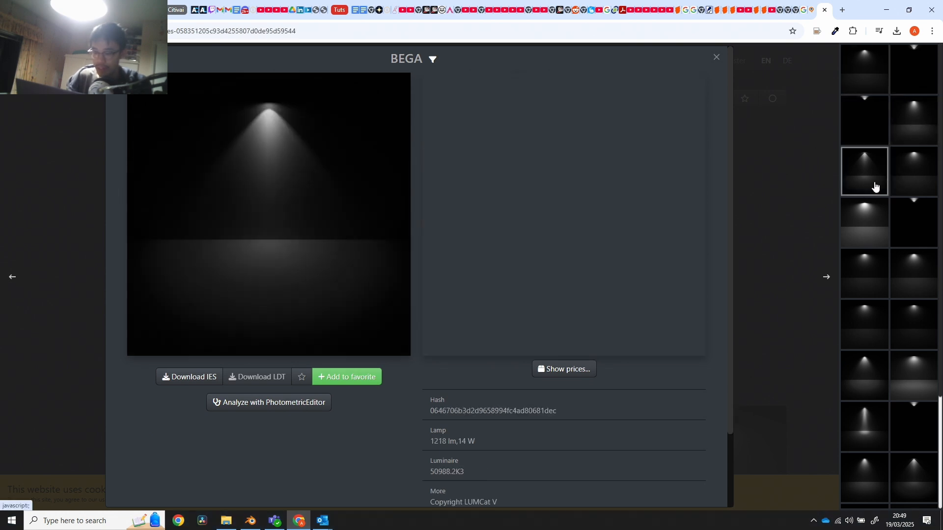
{"action": "scroll", "coordinate": [904, 224], "scroll_direction": "down", "scroll_amount": 3}
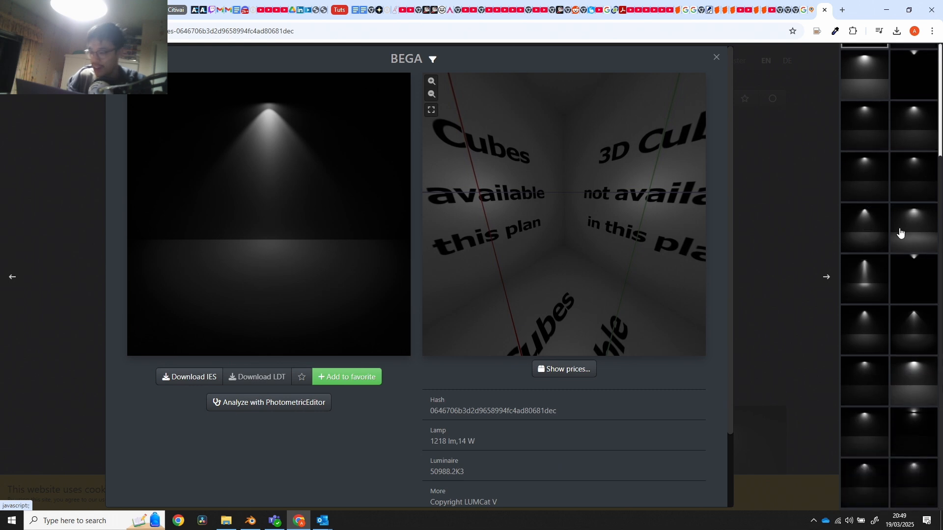
{"action": "left_click", "coordinate": [904, 230]}
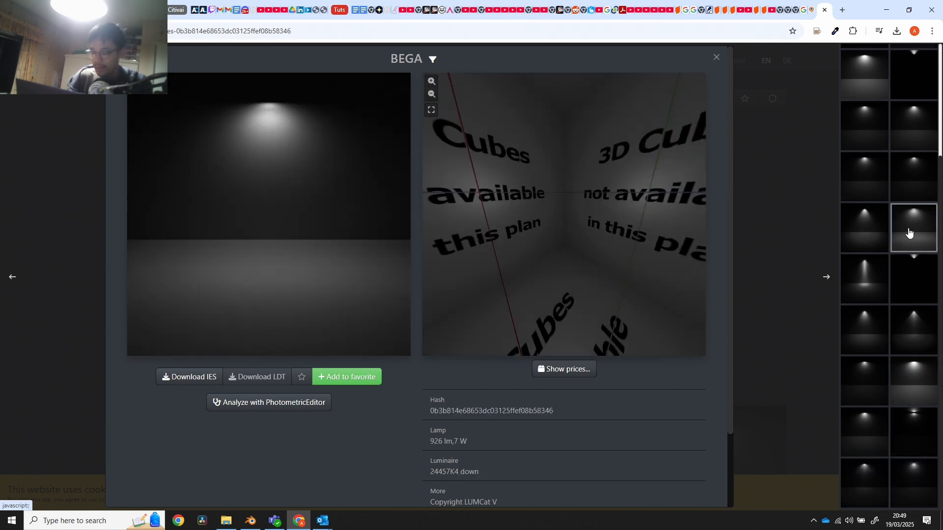
Switch to Blender and disable node use for the world surface
{"action": "key", "text": "alt+Tab"}
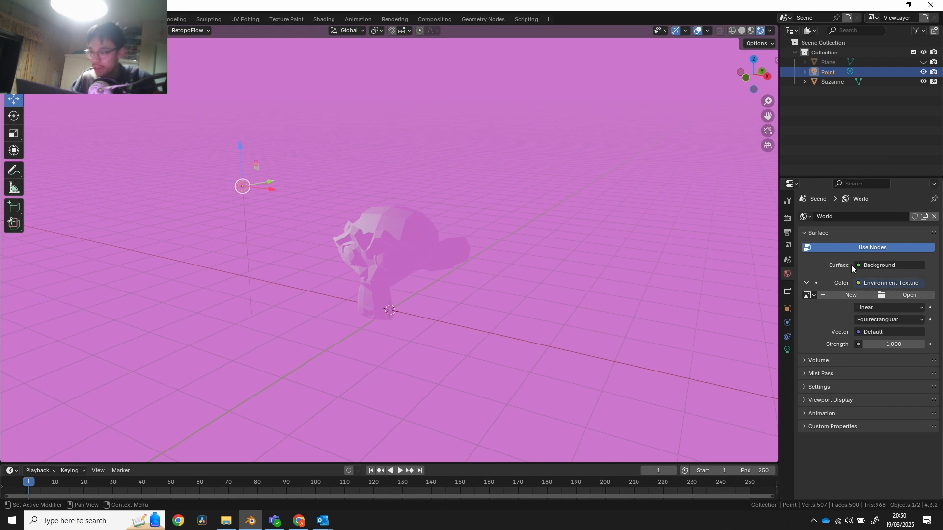
{"action": "left_click", "coordinate": [863, 267]}
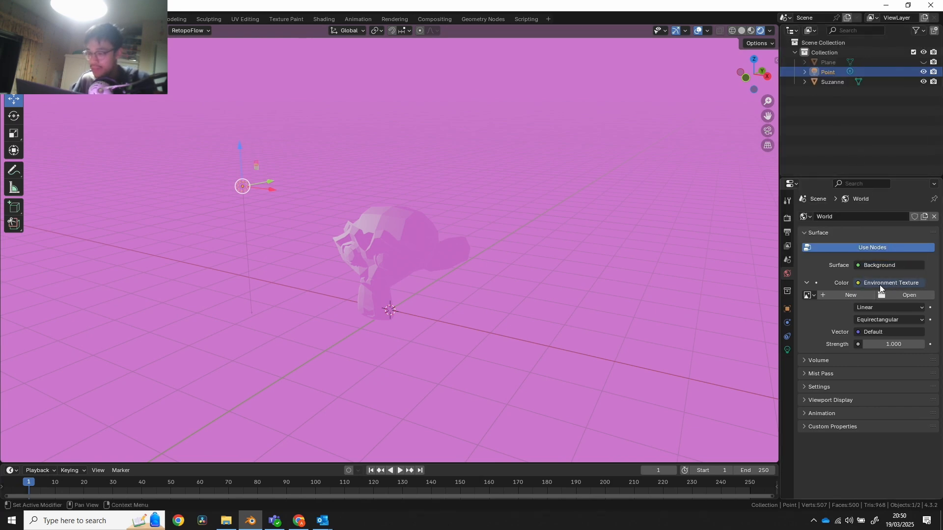
{"action": "left_click", "coordinate": [860, 248]}
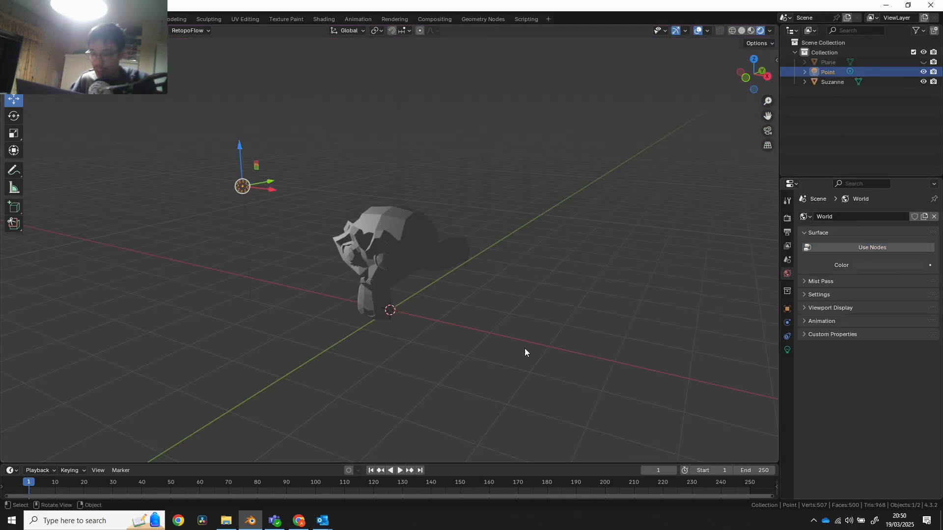
Select the point light beside the monkey head and change its type to Area
{"action": "middle_click_drag", "start_coordinate": [319, 234], "coordinate": [392, 231]}
{"action": "left_click", "coordinate": [391, 231]}
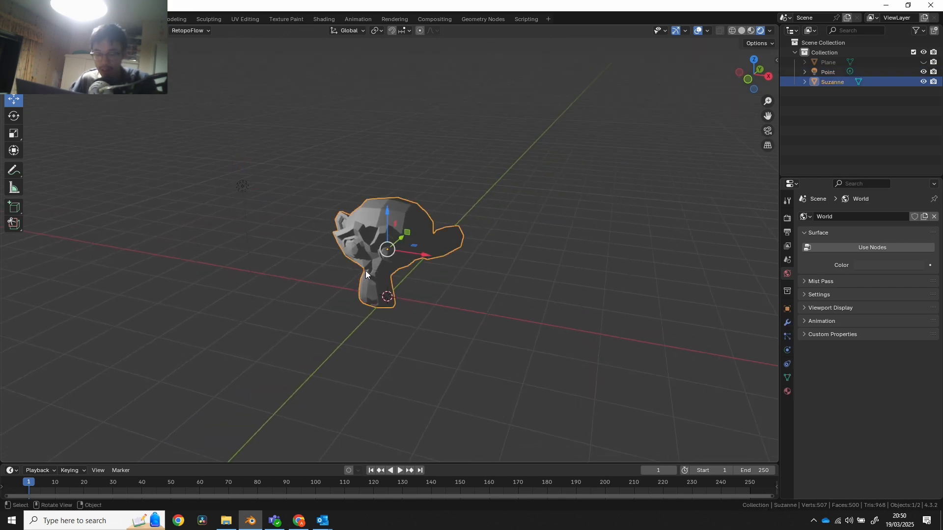
{"action": "left_click", "coordinate": [243, 186]}
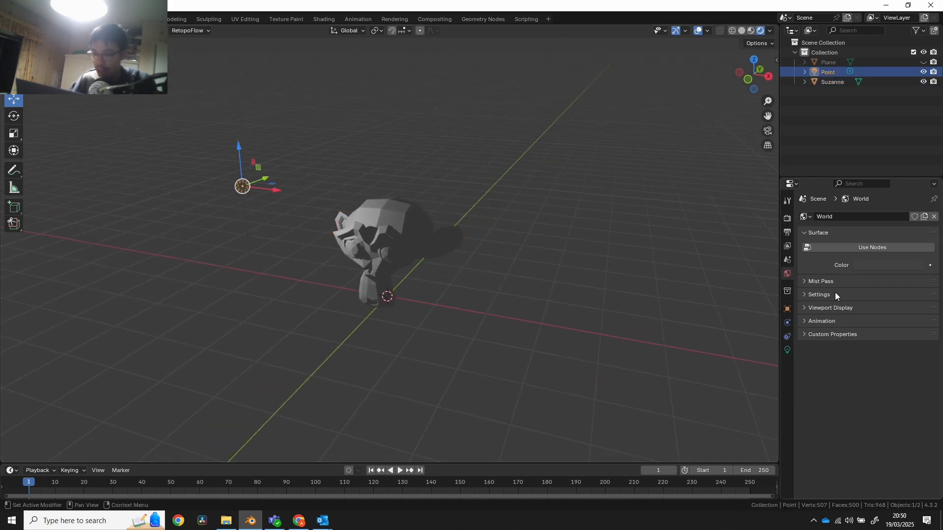
{"action": "left_click", "coordinate": [787, 350]}
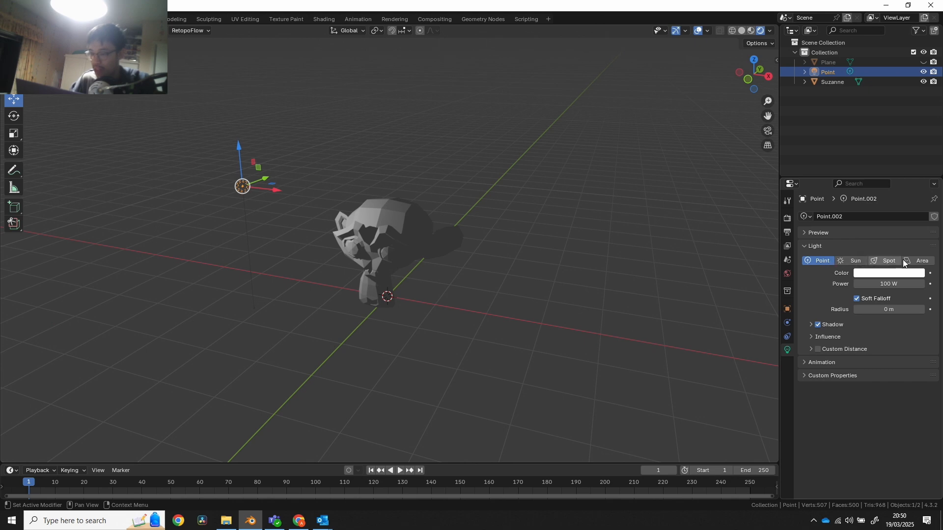
{"action": "left_click", "coordinate": [926, 264]}
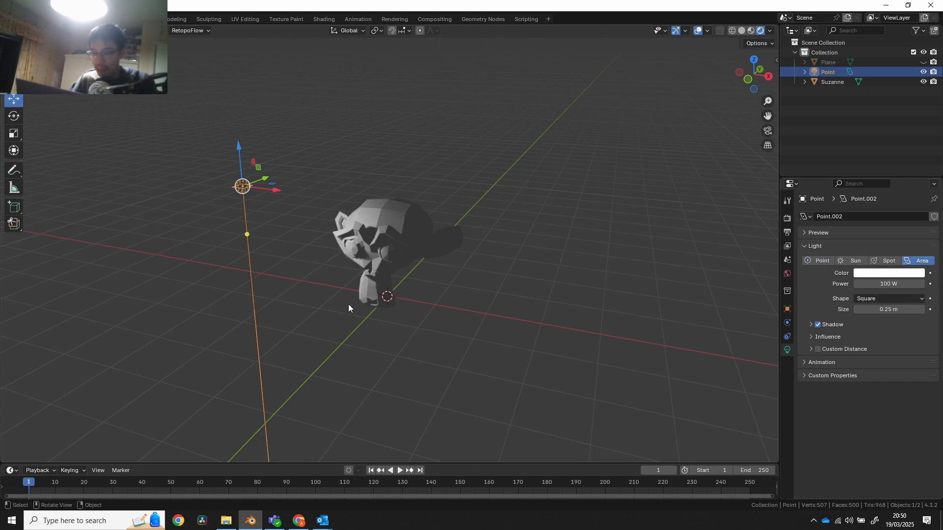
Move the area light along the X axis until it sits above and in front of the monkey's face
{"action": "middle_click_drag", "start_coordinate": [349, 304], "coordinate": [316, 287]}
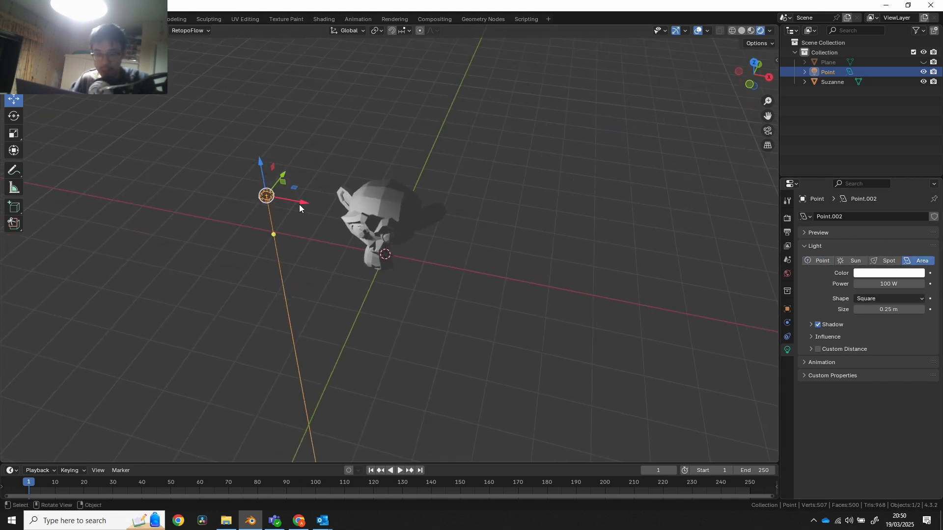
{"action": "left_click_drag", "start_coordinate": [299, 202], "coordinate": [406, 222]}
{"action": "middle_click_drag", "start_coordinate": [423, 226], "coordinate": [421, 192]}
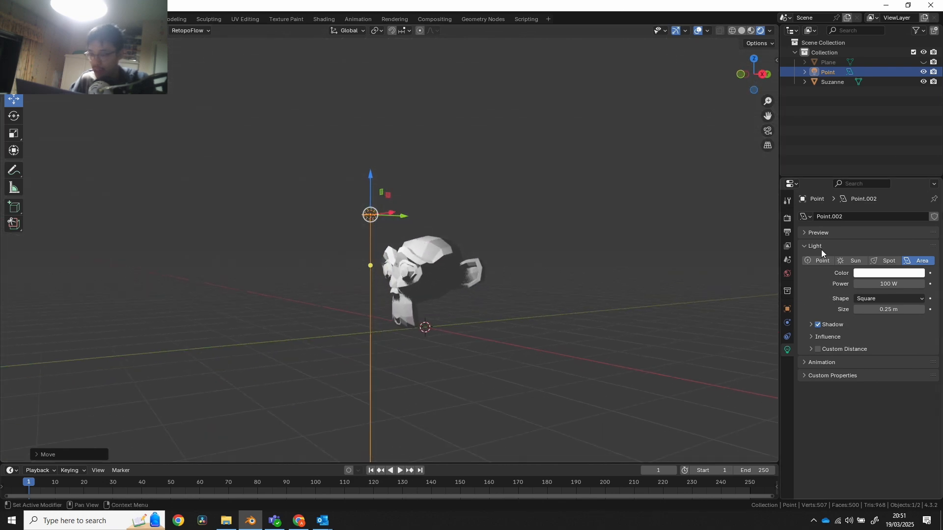
Go to the Shading workspace, switch the shader editor from World to Object, and enable nodes for the area light
{"action": "left_click", "coordinate": [317, 20]}
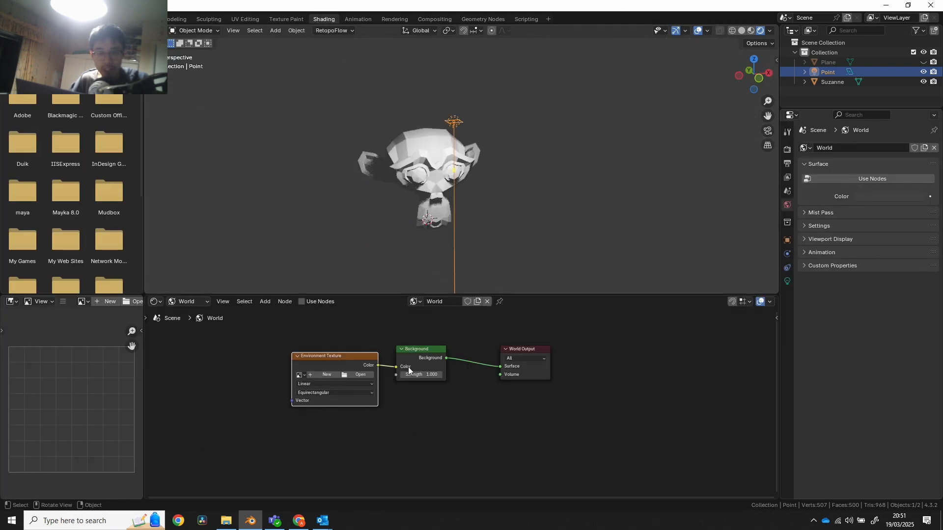
{"action": "left_click_drag", "start_coordinate": [348, 361], "coordinate": [336, 360]}
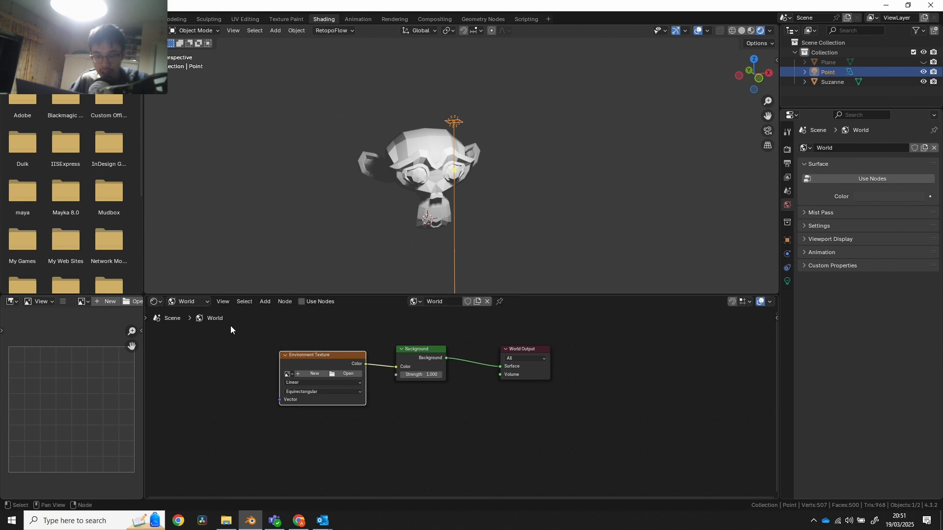
{"action": "left_click", "coordinate": [198, 303]}
{"action": "left_click", "coordinate": [195, 323]}
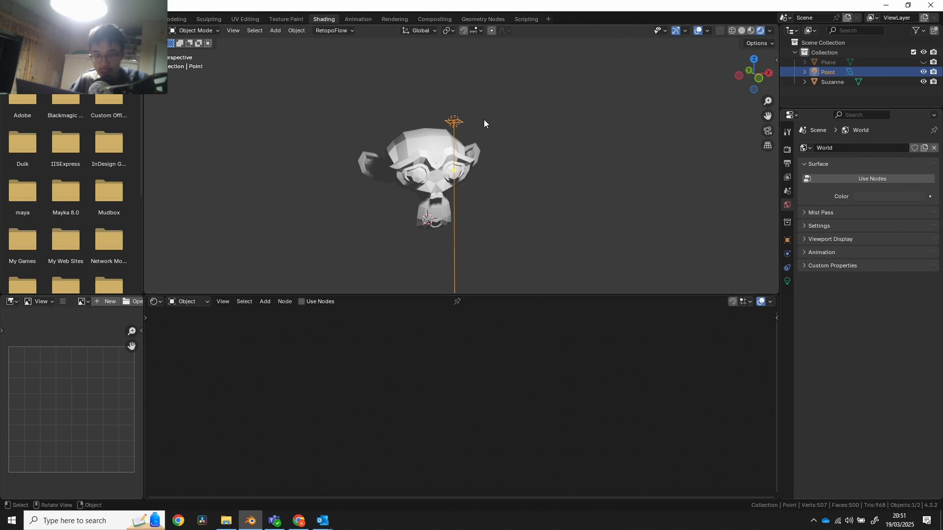
{"action": "left_click", "coordinate": [302, 302]}
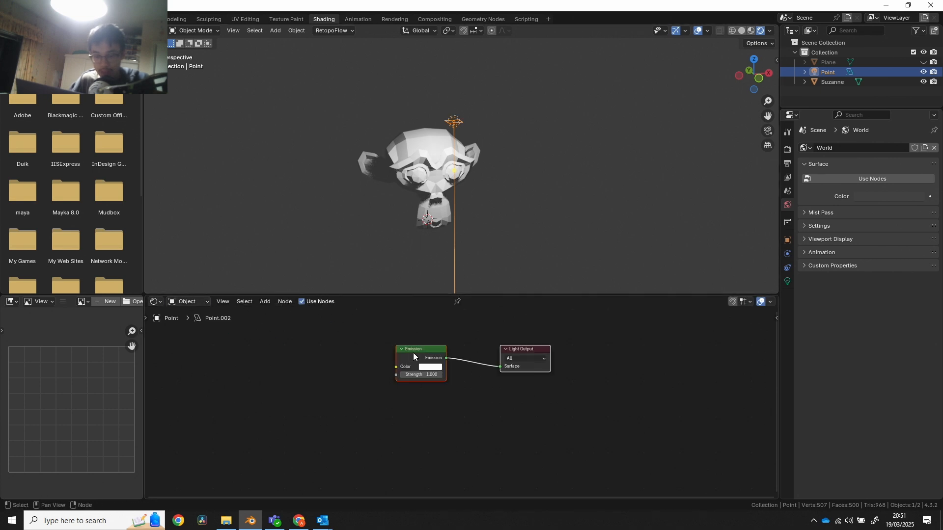
{"action": "scroll", "coordinate": [413, 353], "scroll_direction": "up", "scroll_amount": 1}
{"action": "middle_click_drag", "start_coordinate": [452, 138], "coordinate": [484, 148]}
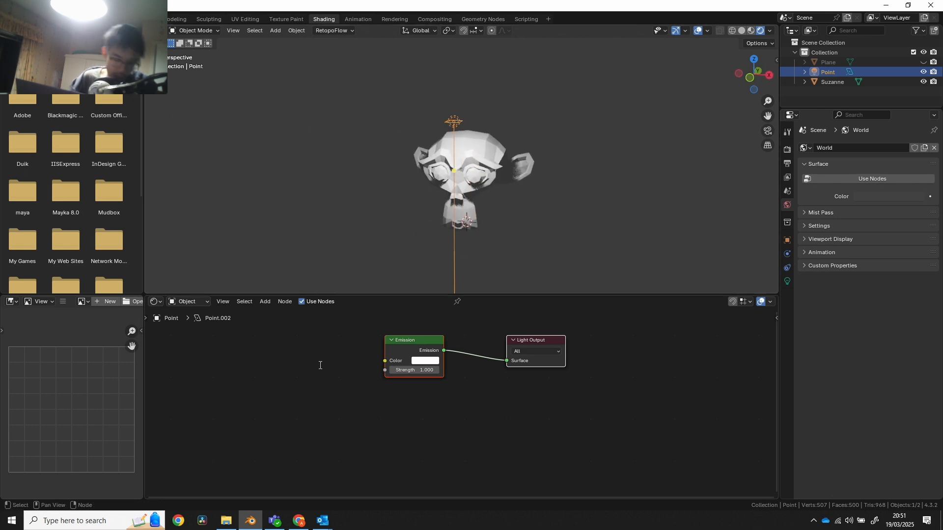
Add an IES Texture node beside the Emission node and connect its Fac output to the Emission Strength input
{"action": "key", "text": "F3"}
{"action": "type", "text": "iet"}
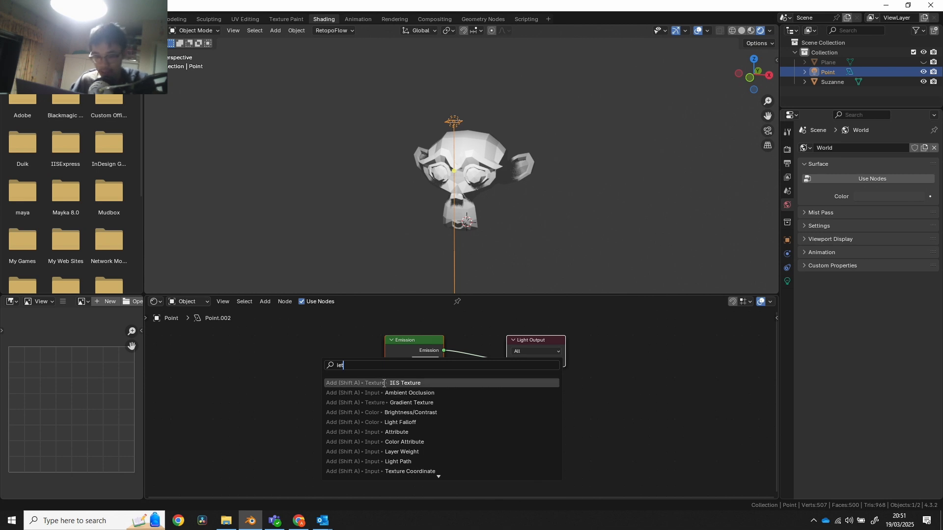
{"action": "key", "text": "Return"}
{"action": "left_click", "coordinate": [318, 370]}
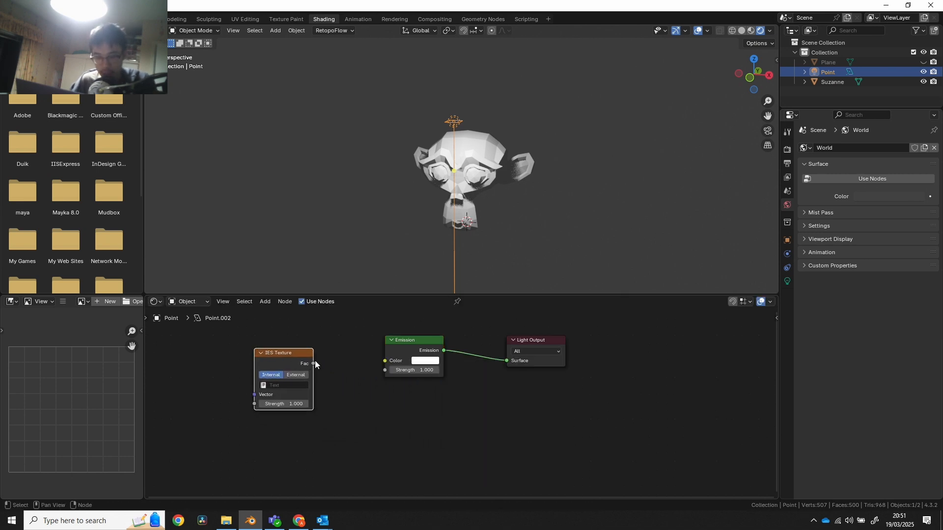
{"action": "left_click_drag", "start_coordinate": [313, 364], "coordinate": [375, 372]}
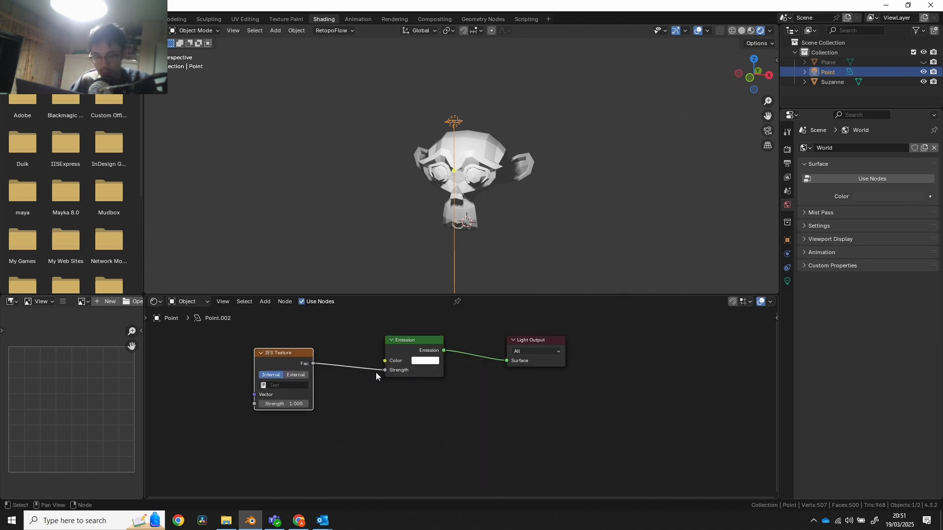
Set the IES Texture source to External and load 0646706b3d2d9658994fc4ad80681dec.ies from the Downloads folder
{"action": "left_click", "coordinate": [301, 375]}
{"action": "left_click", "coordinate": [305, 385]}
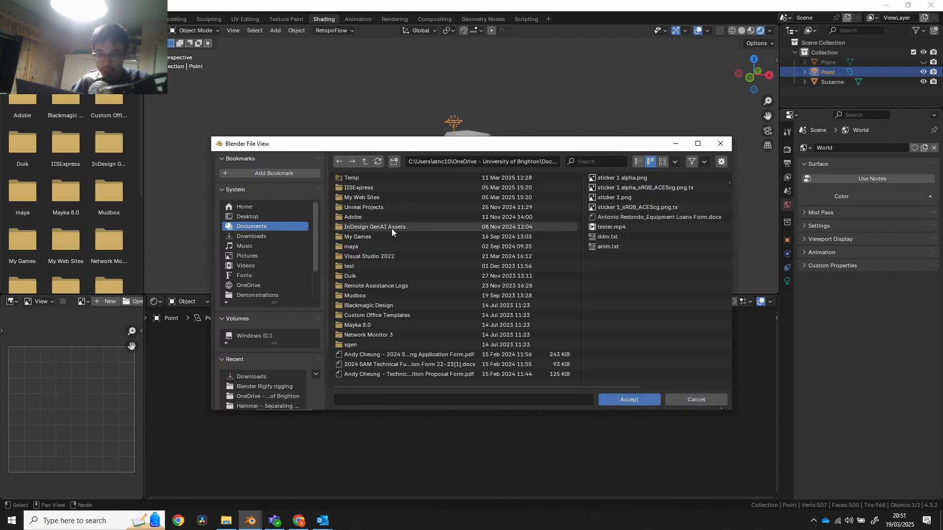
{"action": "left_click", "coordinate": [240, 236]}
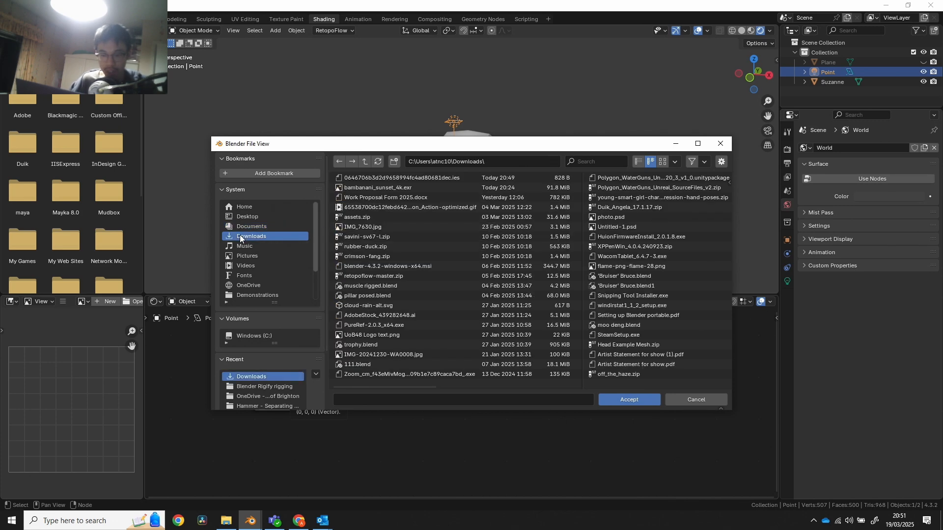
{"action": "double_click", "coordinate": [400, 179]}
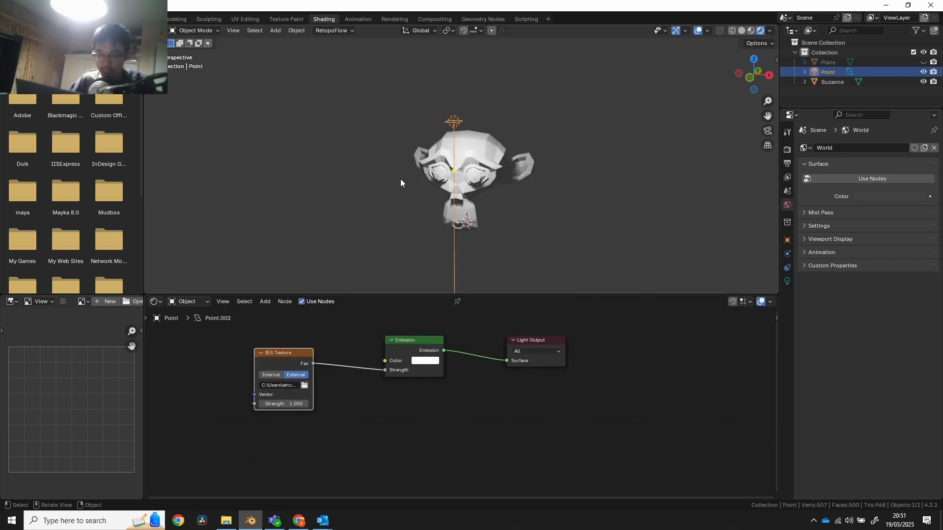
Delete the Suzanne monkey head from the scene
{"action": "middle_click_drag", "start_coordinate": [451, 238], "coordinate": [489, 238]}
{"action": "scroll", "coordinate": [492, 220], "scroll_direction": "down", "scroll_amount": 3}
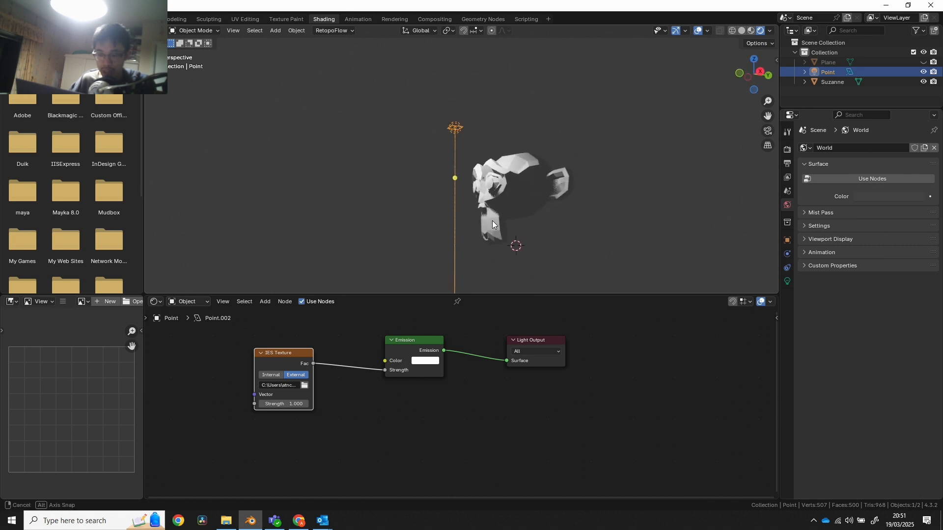
{"action": "left_click", "coordinate": [494, 186]}
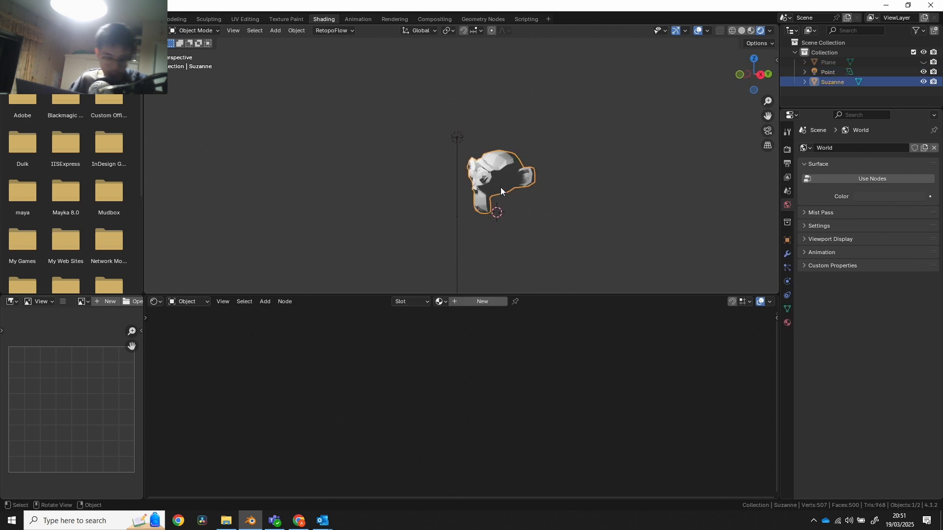
{"action": "key", "text": "x"}
{"action": "left_click", "coordinate": [496, 189]}
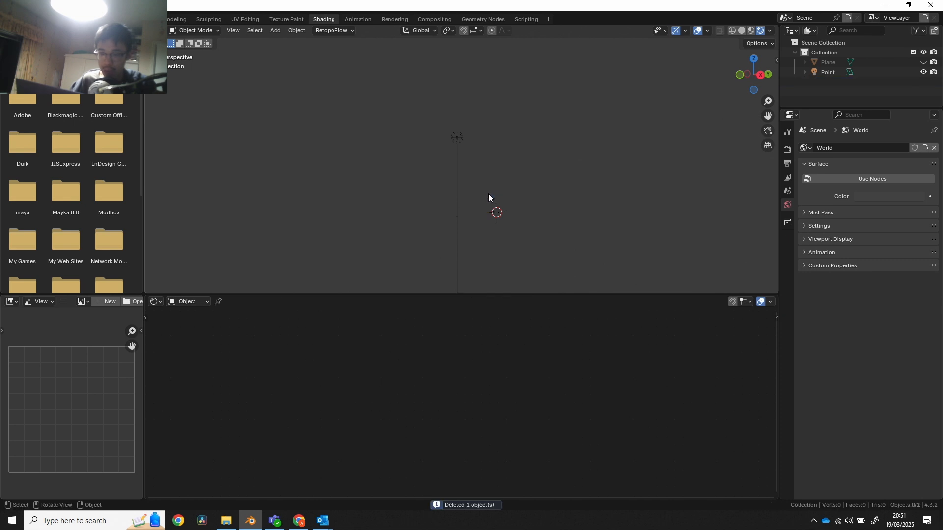
Add a cube mesh and scale it up uniformly to about 2.8 times its size
{"action": "key", "text": "shift+a"}
{"action": "mouse_move", "coordinate": [448, 74]}
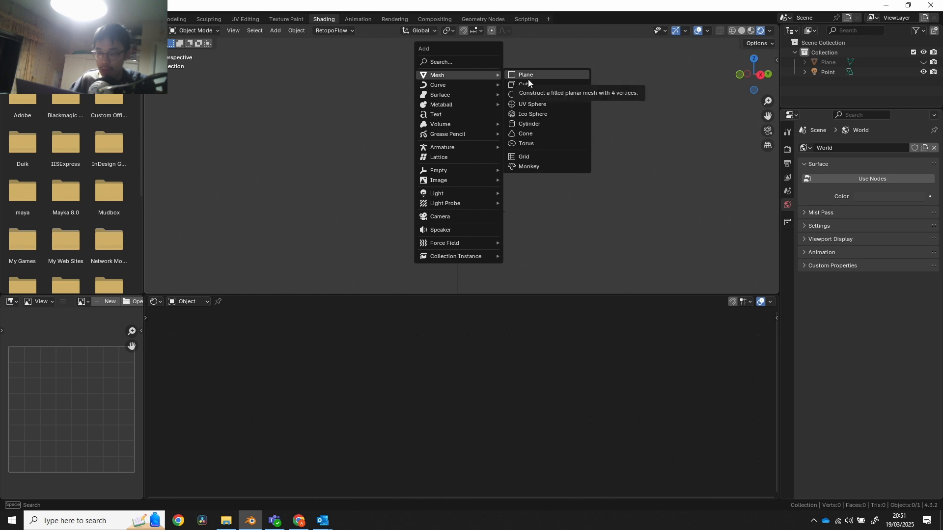
{"action": "left_click", "coordinate": [526, 86]}
{"action": "key", "text": "s"}
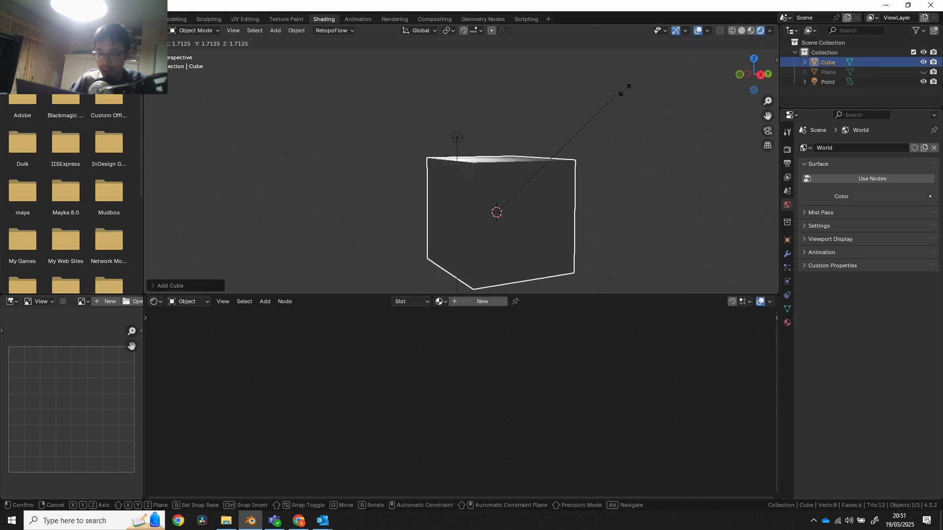
{"action": "left_click", "coordinate": [756, 76]}
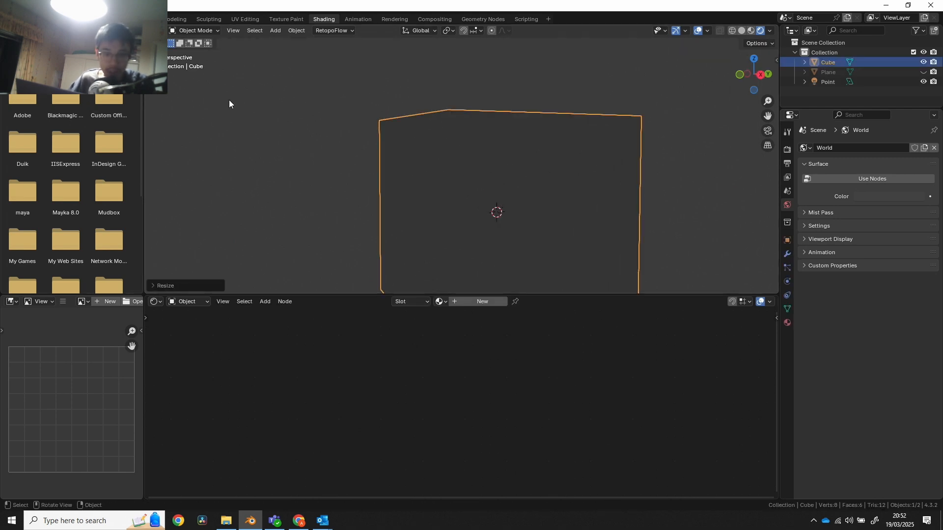
Move the cube about 5.5 m along the global Y axis so one face stands beside the area light
{"action": "key", "text": "g"}
{"action": "key", "text": "x"}
{"action": "key", "text": "y"}
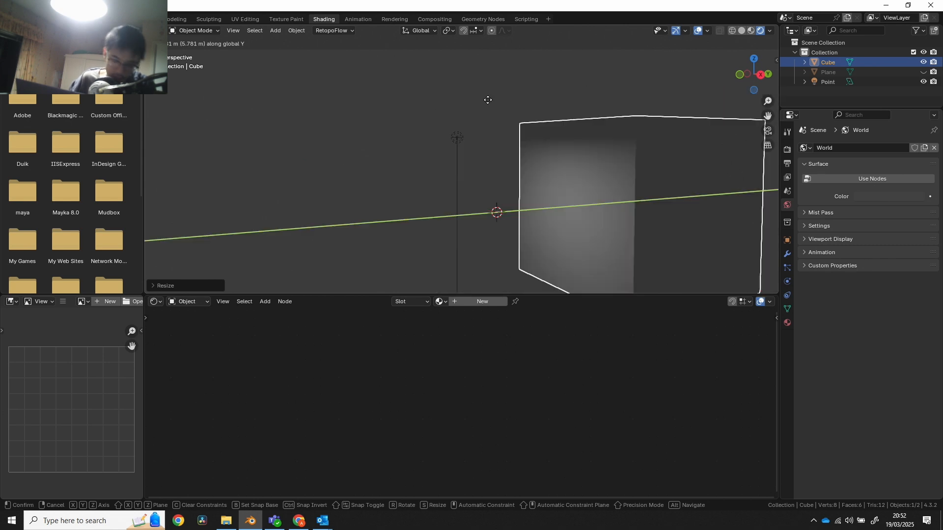
{"action": "left_click", "coordinate": [476, 108]}
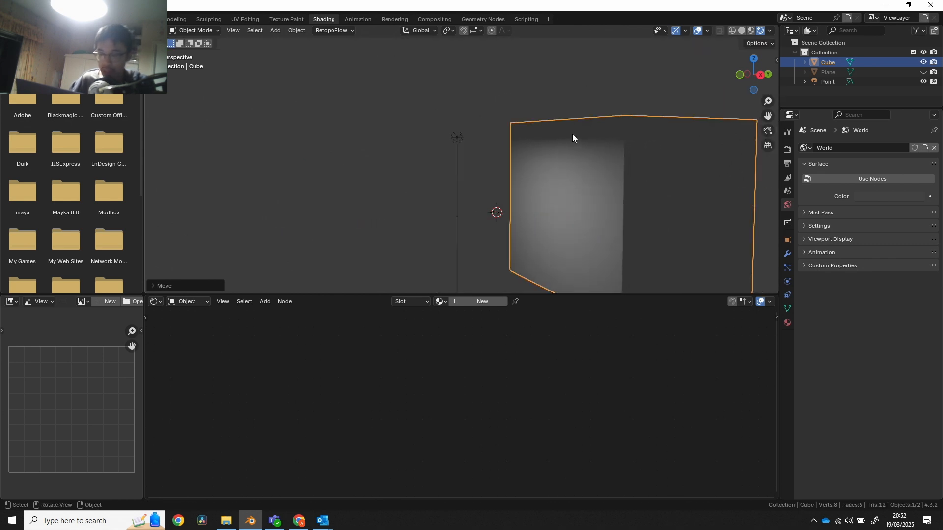
Select the area light and set its power to 10 W
{"action": "left_click", "coordinate": [458, 138]}
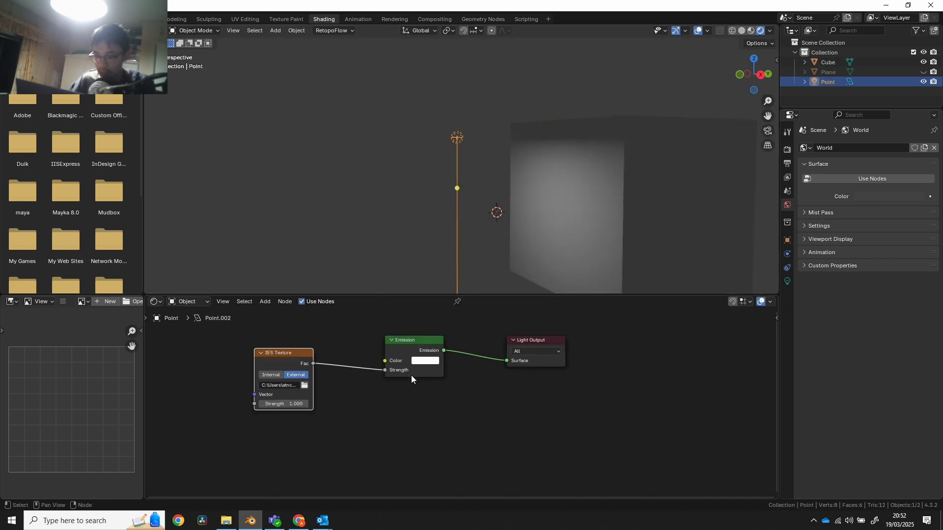
{"action": "left_click", "coordinate": [787, 281]}
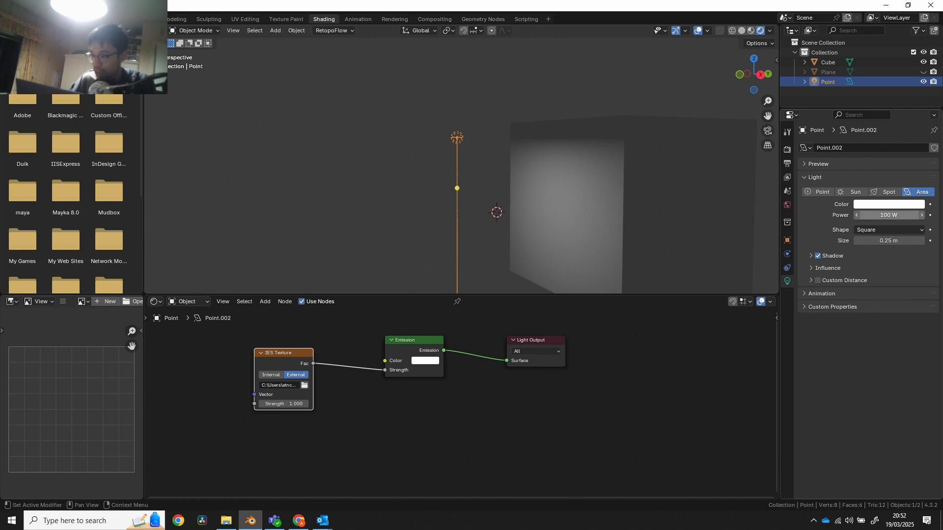
{"action": "left_click", "coordinate": [889, 217]}
{"action": "type", "text": "10"}
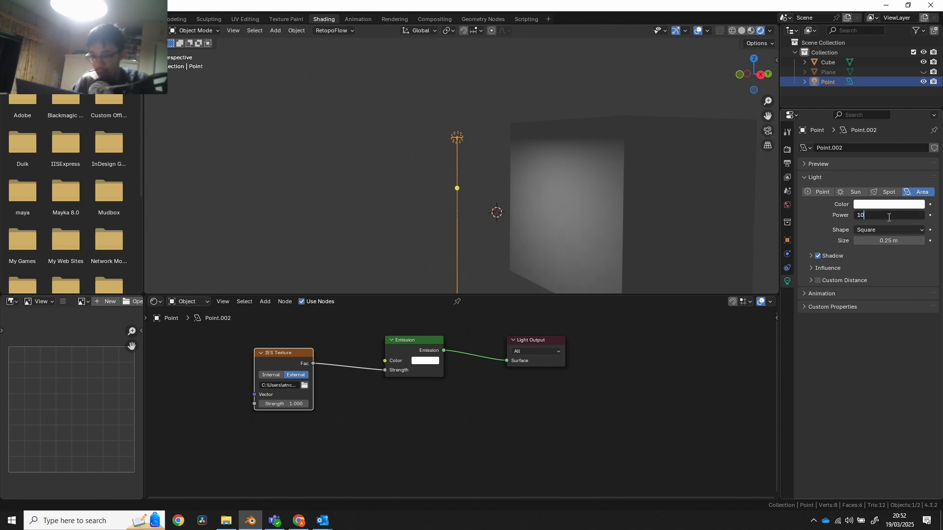
{"action": "key", "text": "Return"}
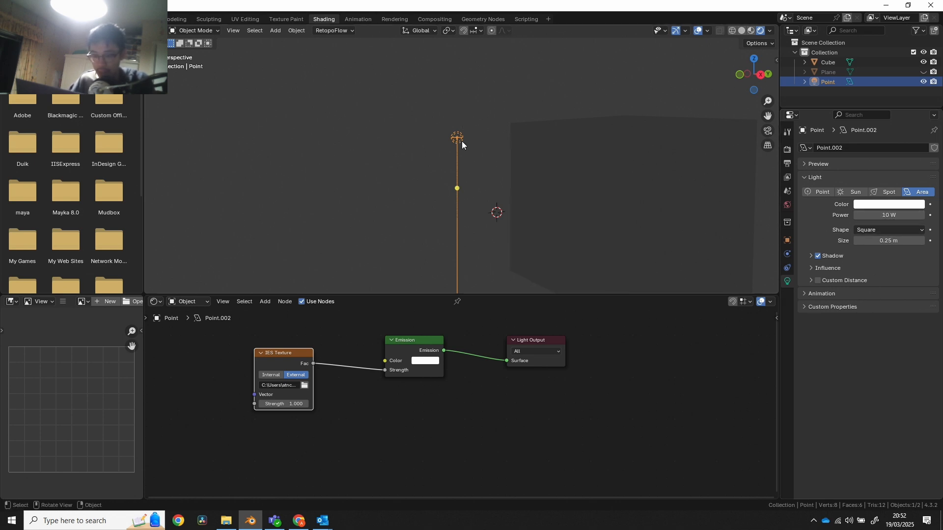
Move the area light freely about 3.4 m toward the upper edge of the cube's lit face
{"action": "middle_click_drag", "start_coordinate": [458, 134], "coordinate": [525, 159]}
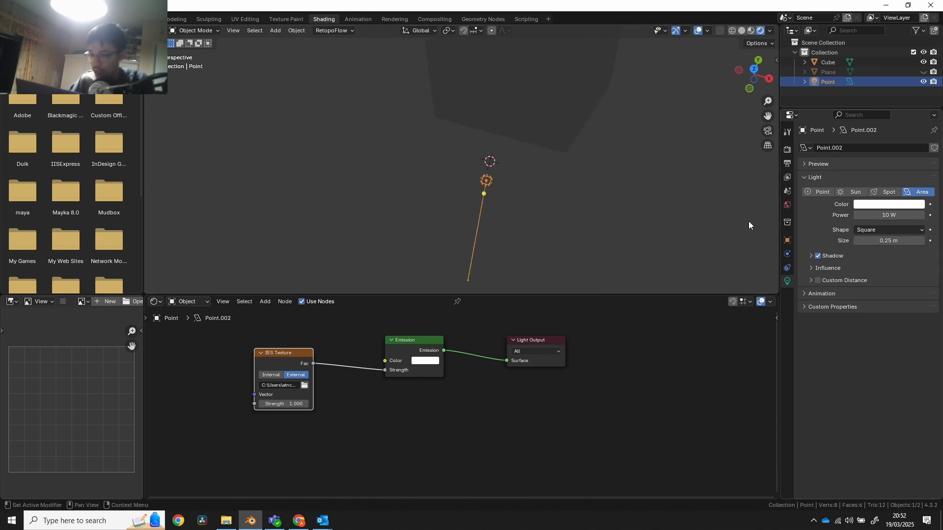
{"action": "key", "text": "g"}
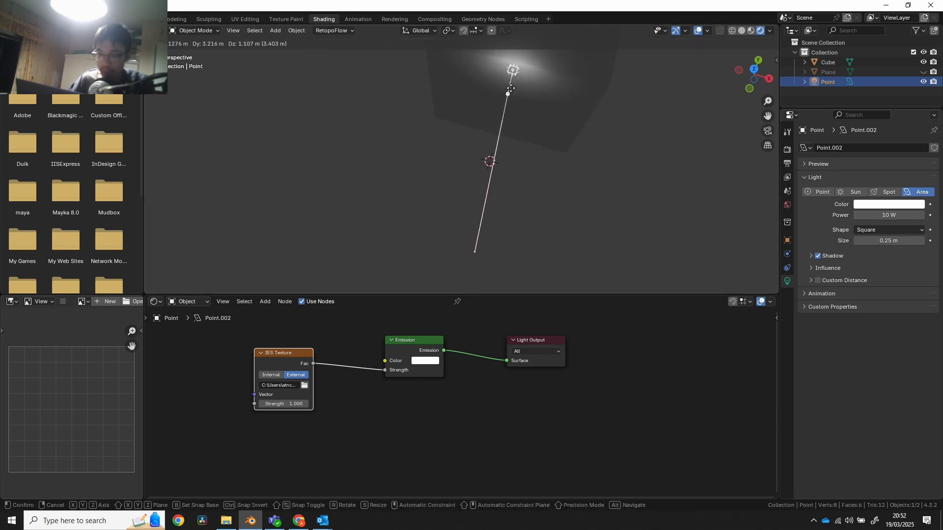
{"action": "left_click", "coordinate": [505, 92]}
{"action": "middle_click_drag", "start_coordinate": [504, 94], "coordinate": [476, 72]}
{"action": "middle_click_drag", "start_coordinate": [532, 95], "coordinate": [559, 124]}
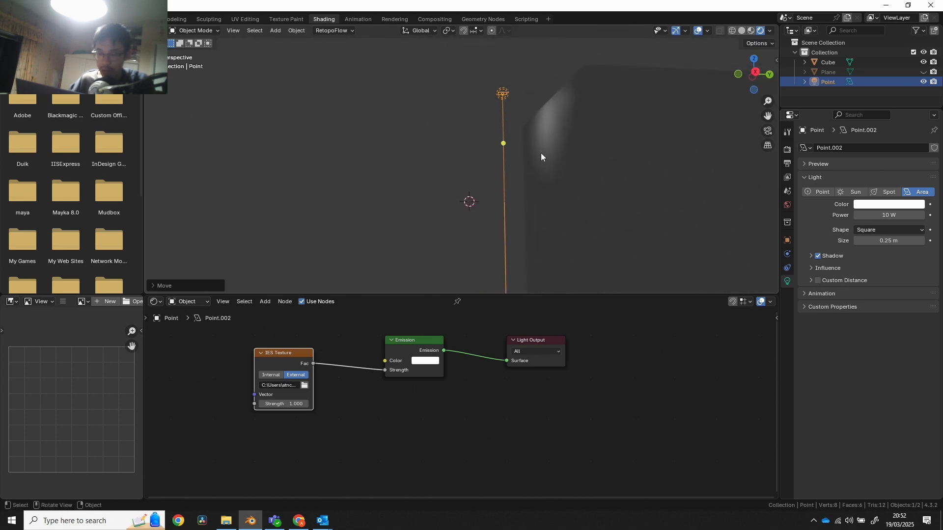
{"action": "middle_click_drag", "start_coordinate": [476, 145], "coordinate": [474, 172]}
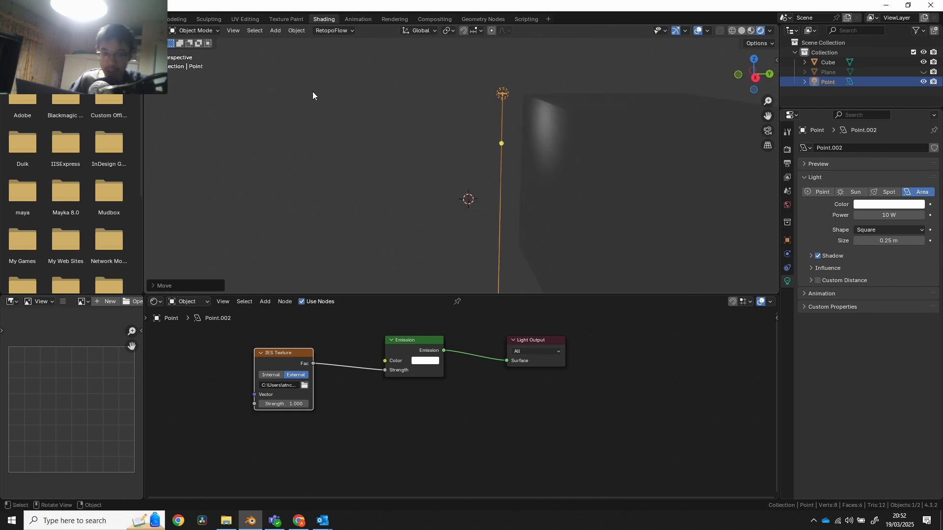
In the Layout workspace, move the area light along Y closer to the cube's face and lower it along Z
{"action": "left_click", "coordinate": [142, 19]}
{"action": "middle_click_drag", "start_coordinate": [541, 180], "coordinate": [497, 192]}
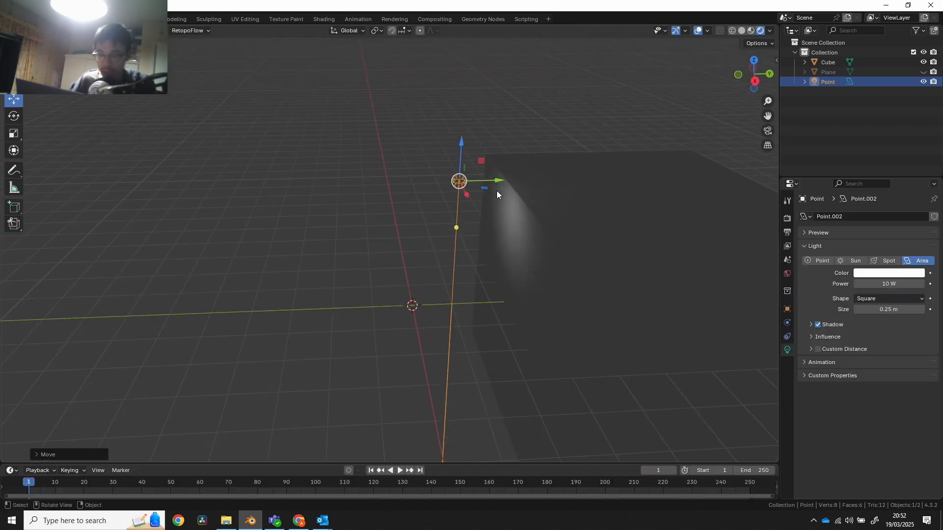
{"action": "left_click_drag", "start_coordinate": [499, 177], "coordinate": [530, 181]}
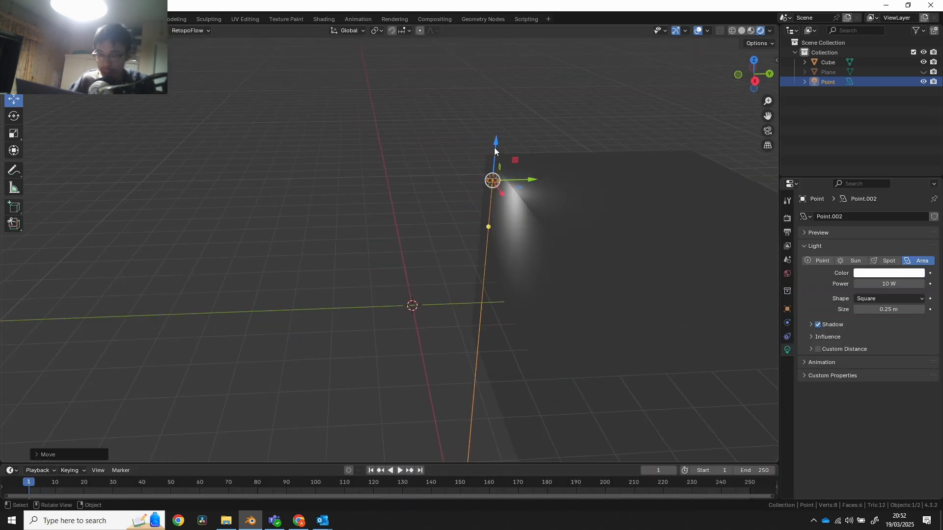
{"action": "left_click_drag", "start_coordinate": [494, 147], "coordinate": [495, 185]}
{"action": "middle_click_drag", "start_coordinate": [495, 184], "coordinate": [429, 225]}
{"action": "middle_click_drag", "start_coordinate": [551, 234], "coordinate": [640, 242]}
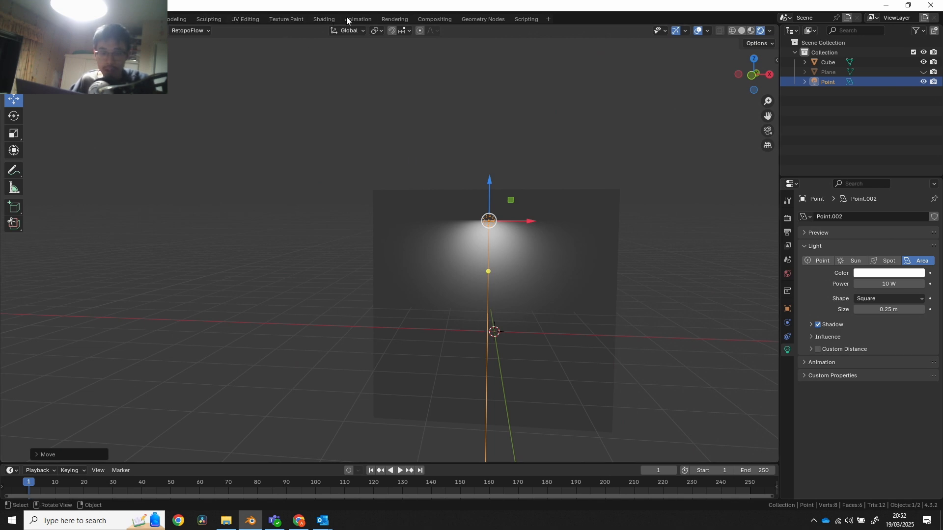
Return to the Shading workspace and reconnect the IES Texture node's Fac output to the Emission Strength input
{"action": "left_click", "coordinate": [324, 20]}
{"action": "left_click_drag", "start_coordinate": [378, 367], "coordinate": [382, 366]}
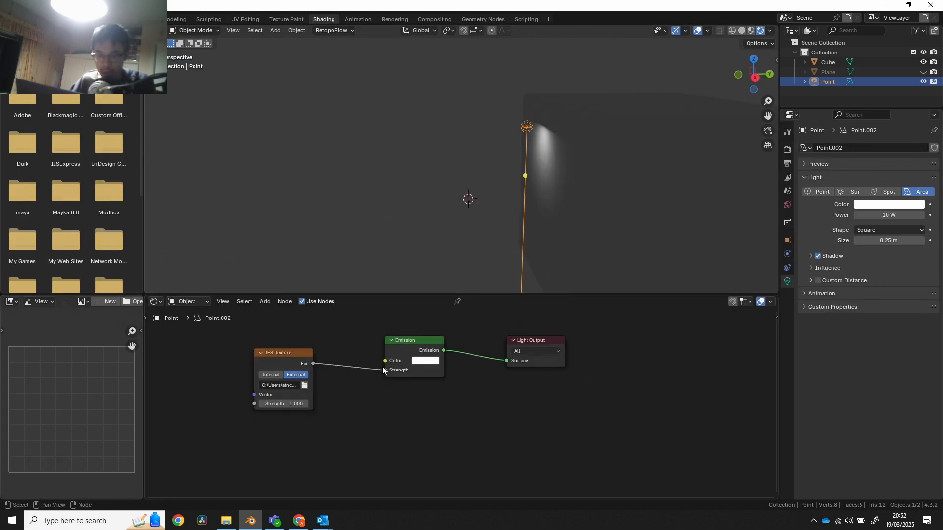
{"action": "middle_click_drag", "start_coordinate": [531, 155], "coordinate": [549, 144]}
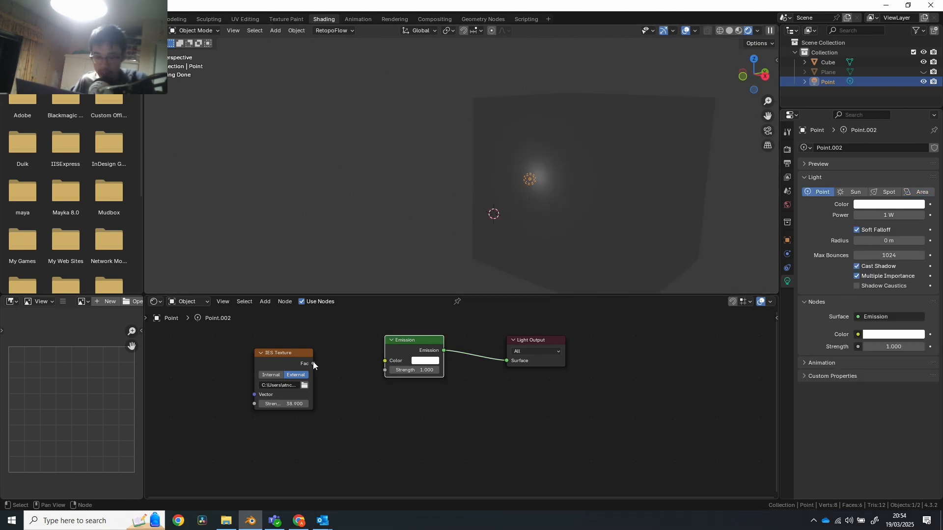
{"action": "left_click_drag", "start_coordinate": [314, 363], "coordinate": [385, 371]}
{"action": "middle_click_drag", "start_coordinate": [593, 173], "coordinate": [597, 216]}
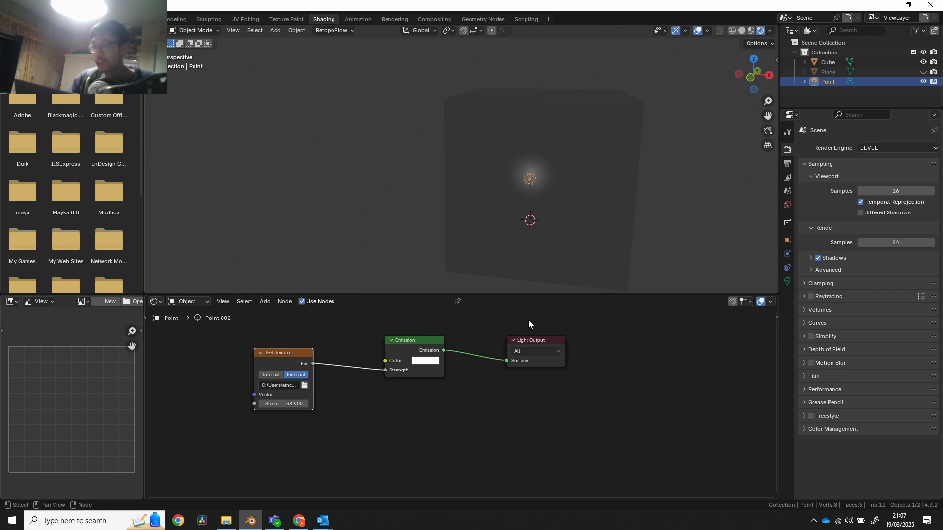
Switch to Chrome, copy the Photowall Tree Branches and Leaves image from the search results, and paste it into remove.bg
{"action": "key", "text": "alt+Tab"}
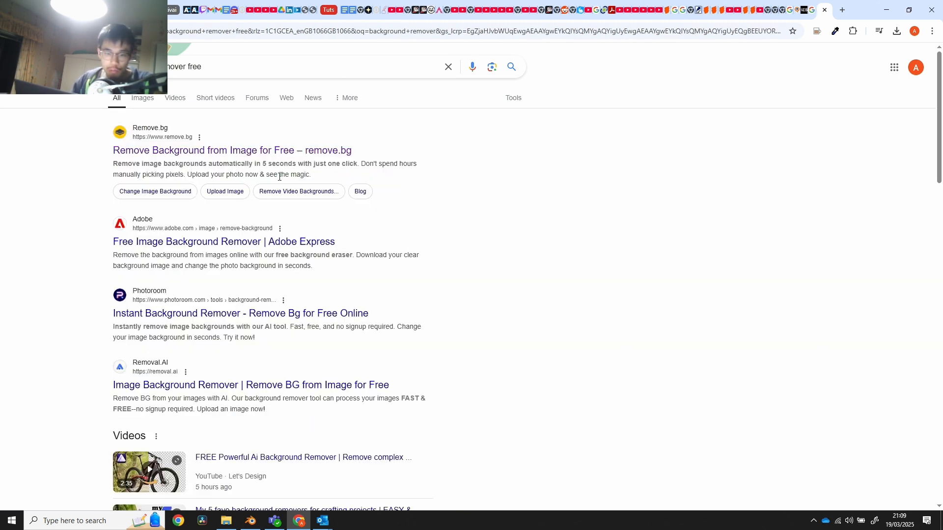
{"action": "left_click", "coordinate": [311, 149]}
{"action": "left_click", "coordinate": [811, 12]}
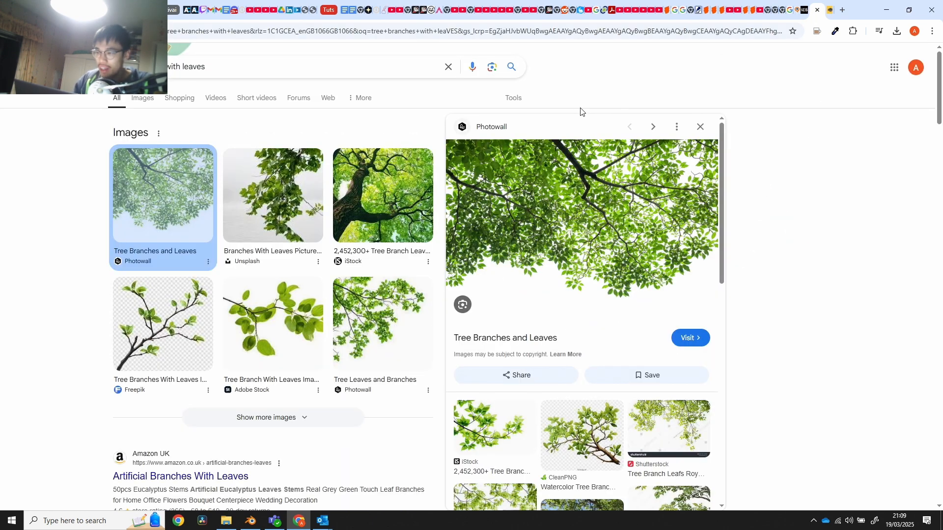
{"action": "left_click_drag", "start_coordinate": [545, 192], "coordinate": [582, 246]}
{"action": "right_click", "coordinate": [582, 245]}
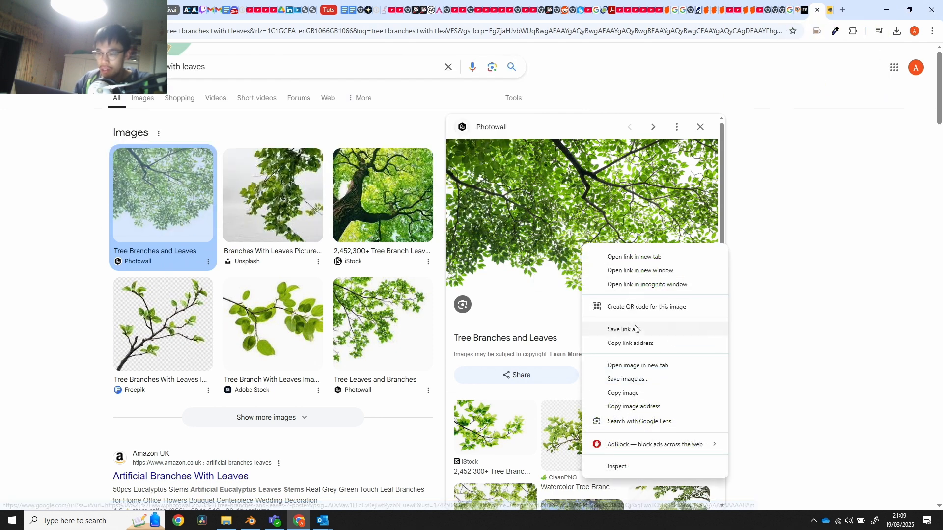
{"action": "left_click", "coordinate": [633, 393]}
{"action": "key", "text": "ctrl+Tab"}
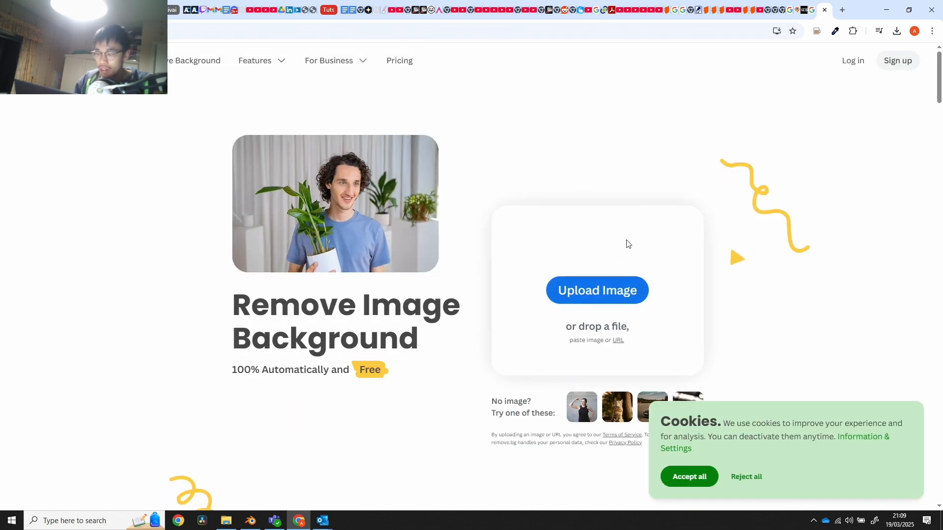
{"action": "key", "text": "ctrl+v"}
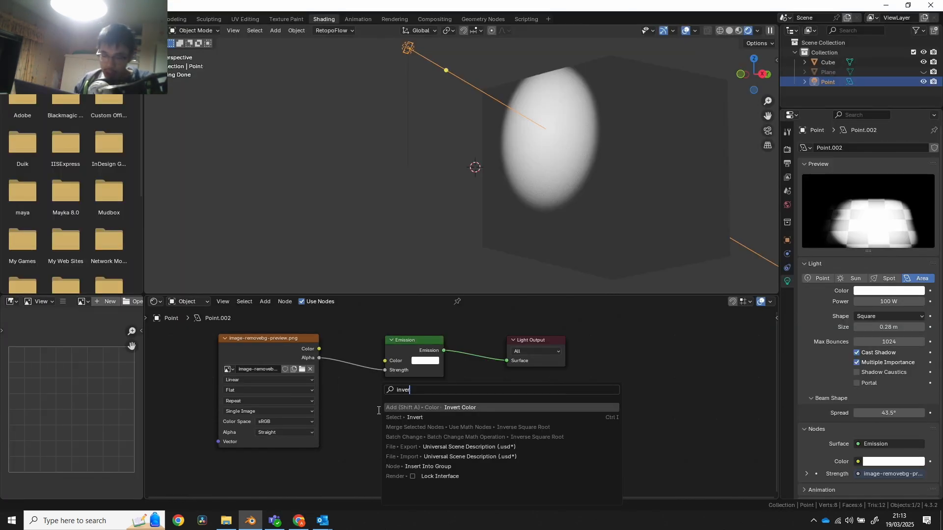
Insert an Invert Color node between the image texture's Alpha output and the Emission Strength input
{"action": "key", "text": "Return"}
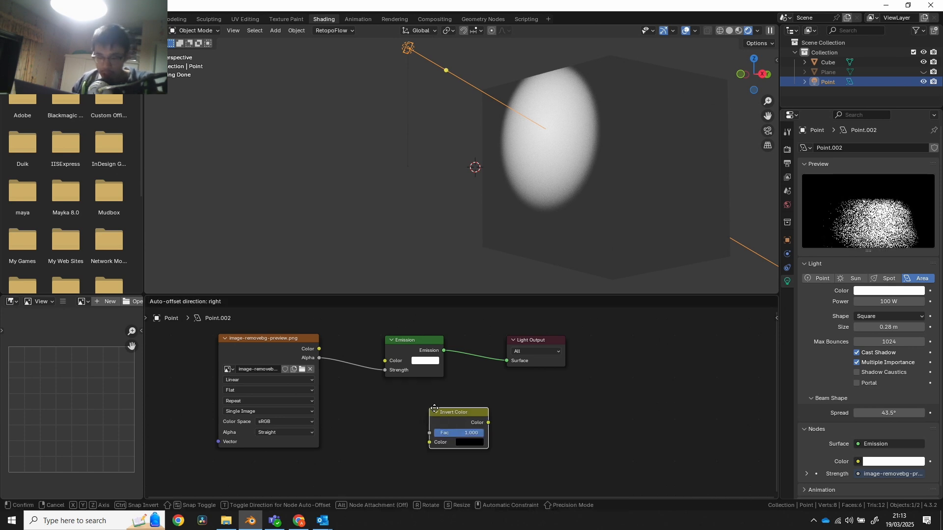
{"action": "left_click", "coordinate": [335, 344]}
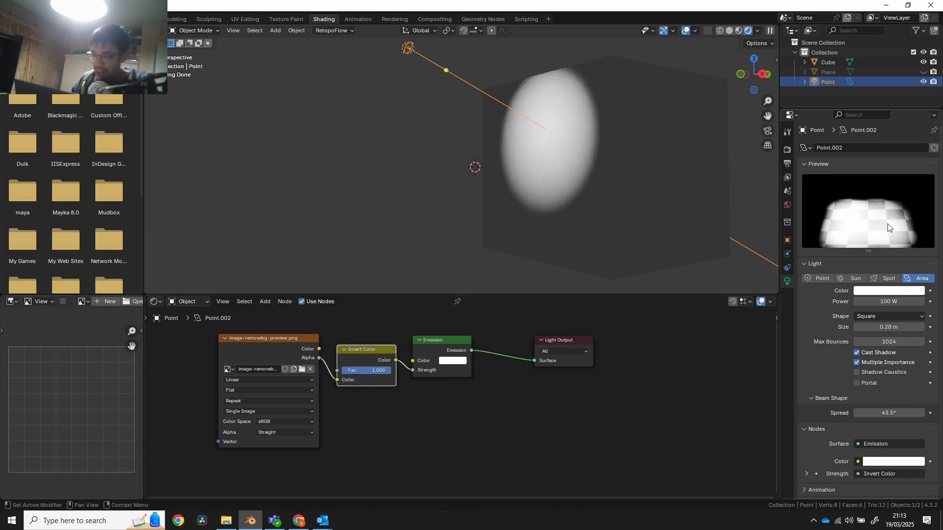
Set the area light's power to 10 W and narrow its beam spread to 3°
{"action": "left_click", "coordinate": [887, 301]}
{"action": "type", "text": "10"}
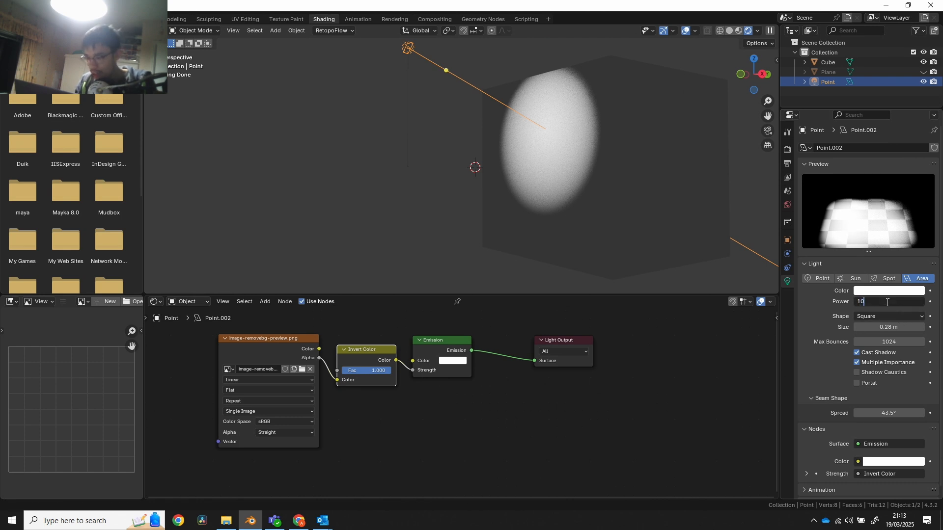
{"action": "key", "text": "Return"}
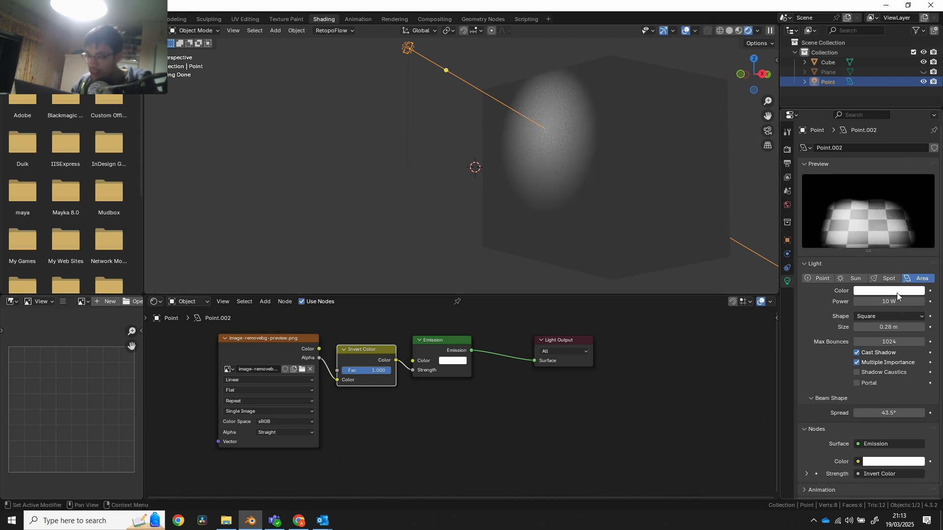
{"action": "left_click_drag", "start_coordinate": [900, 409], "coordinate": [906, 382]}
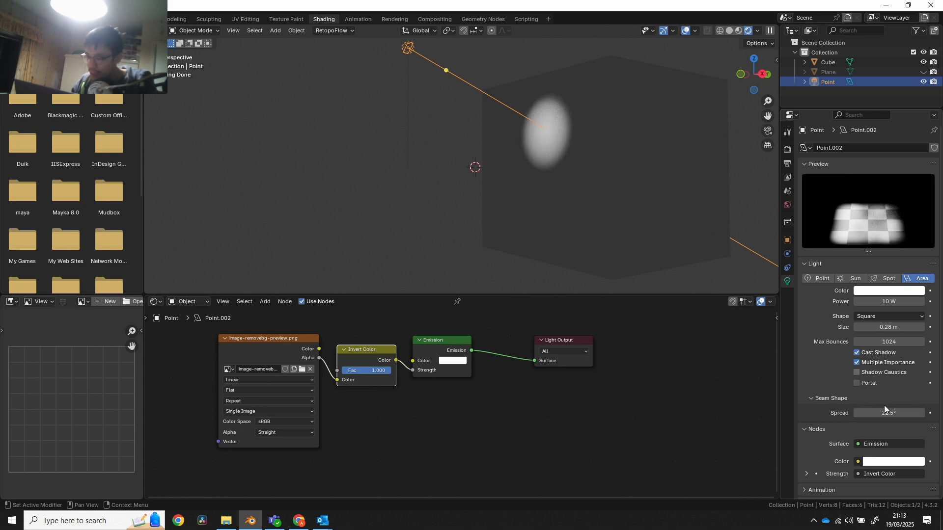
{"action": "mouse_move", "coordinate": [887, 413]}
{"action": "left_mouse_down"}
{"action": "mouse_move", "coordinate": [876, 413]}
{"action": "mouse_move", "coordinate": [905, 413]}
{"action": "mouse_move", "coordinate": [888, 414]}
{"action": "left_mouse_up"}
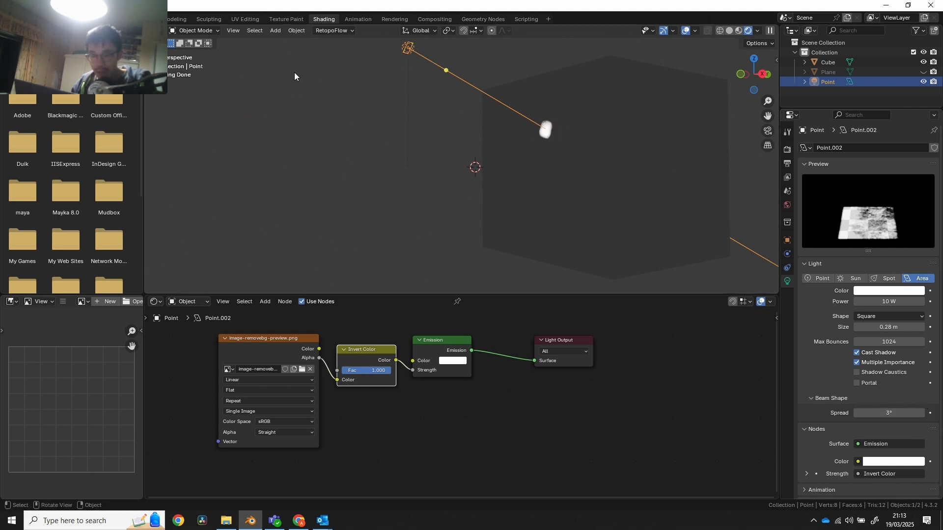
Move the area light about 3 m closer to the cube's face and raise its power to 22.3 W
{"action": "key", "text": "g"}
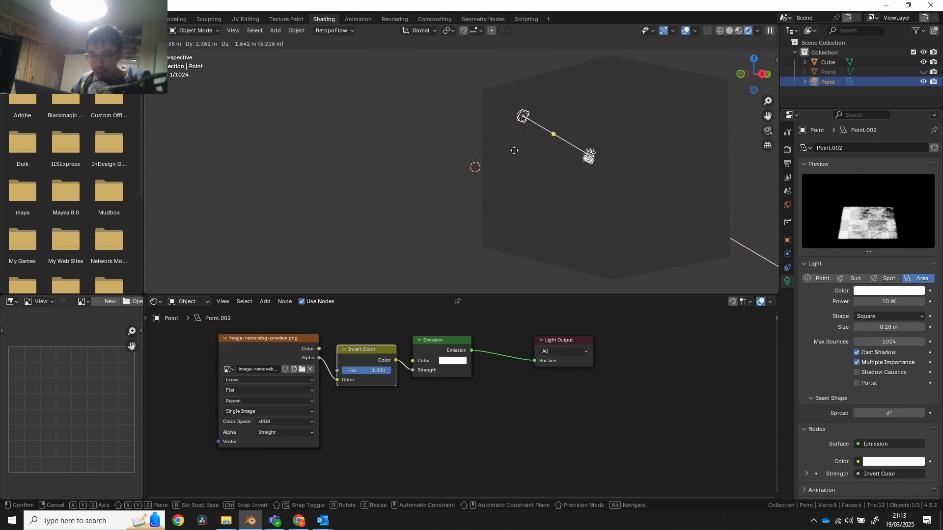
{"action": "left_click", "coordinate": [519, 152]}
{"action": "left_click_drag", "start_coordinate": [889, 302], "coordinate": [906, 301]}
{"action": "scroll", "coordinate": [629, 171], "scroll_direction": "up", "scroll_amount": 6}
{"action": "middle_click_drag", "start_coordinate": [626, 168], "coordinate": [652, 192]}
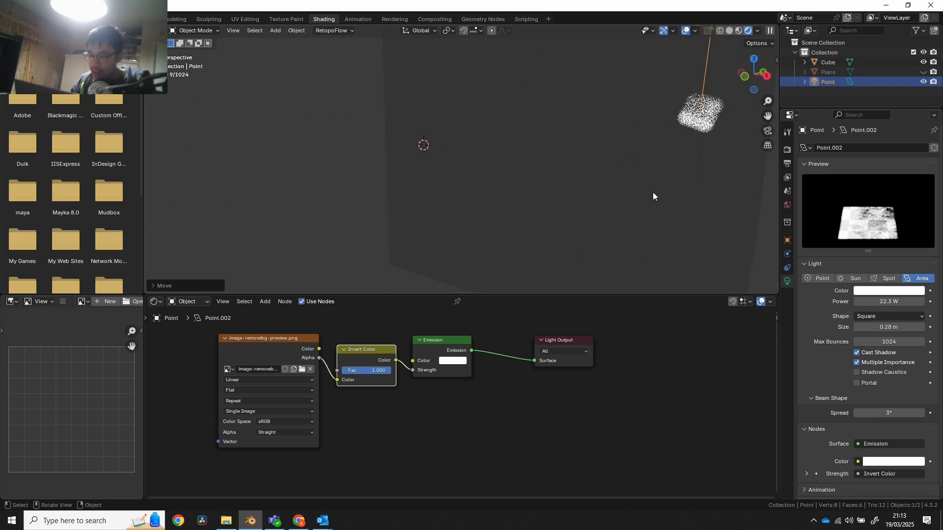
Set the area light's power to 100 W
{"action": "left_click", "coordinate": [899, 302]}
{"action": "type", "text": "100"}
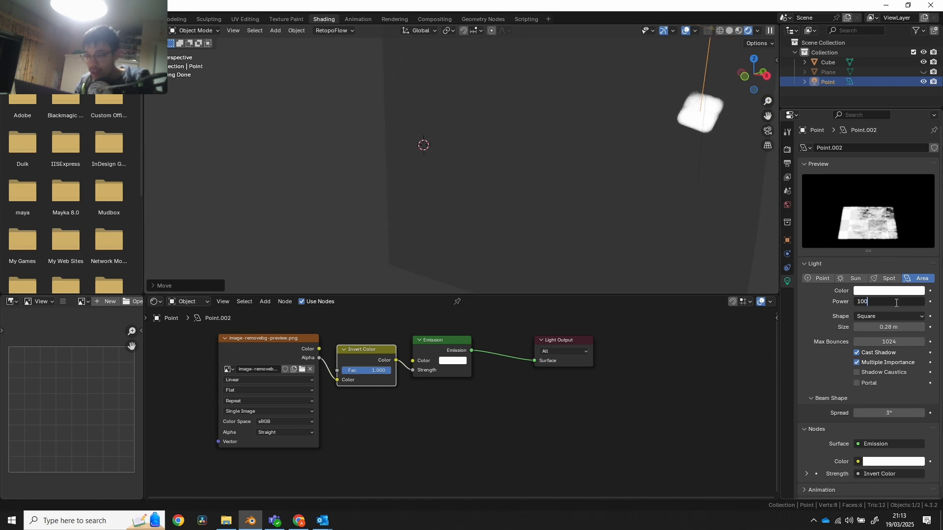
{"action": "key", "text": "Return"}
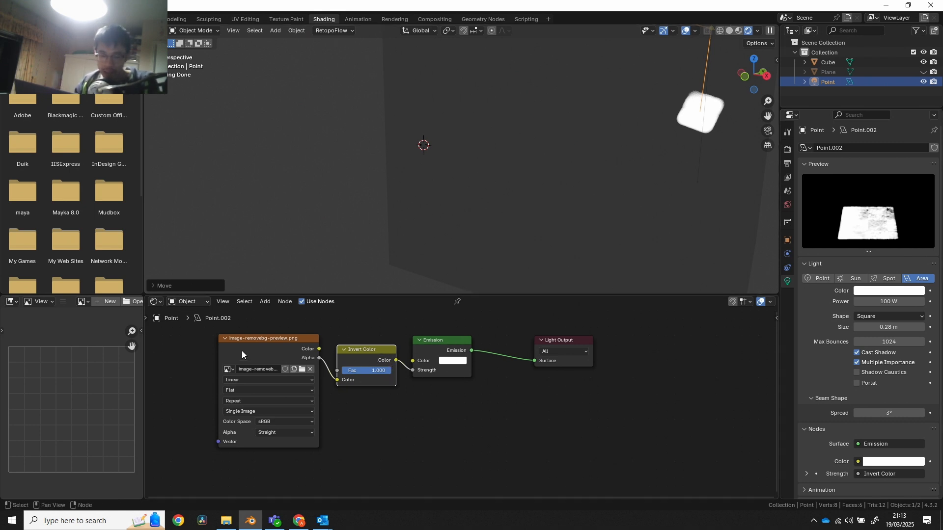
Space out the light's node layout by moving the image texture and Emission nodes away from the Invert Color node
{"action": "left_click_drag", "start_coordinate": [242, 351], "coordinate": [233, 353]}
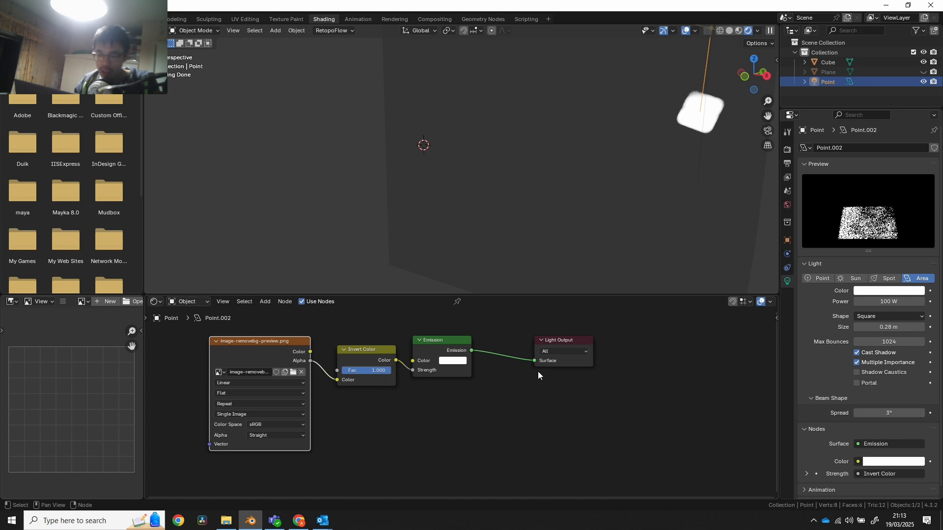
{"action": "left_click", "coordinate": [446, 352]}
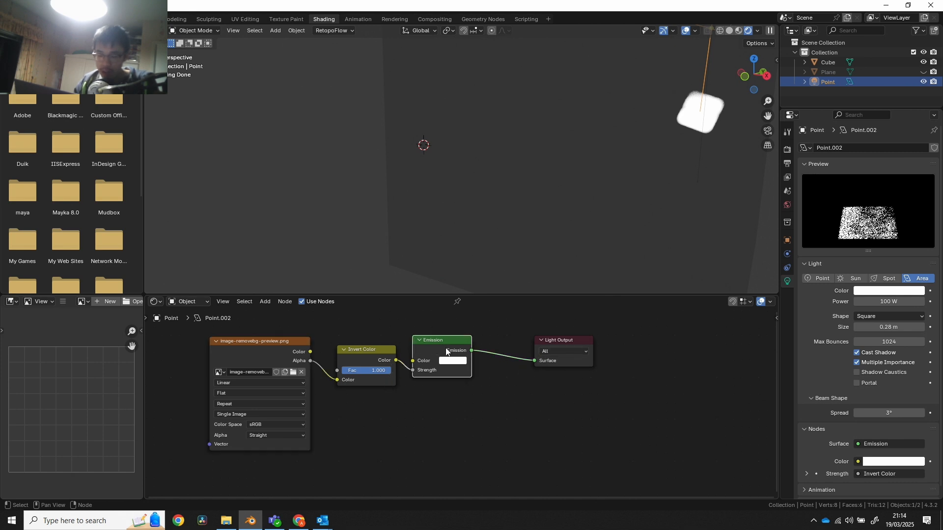
{"action": "left_click_drag", "start_coordinate": [450, 351], "coordinate": [462, 350]}
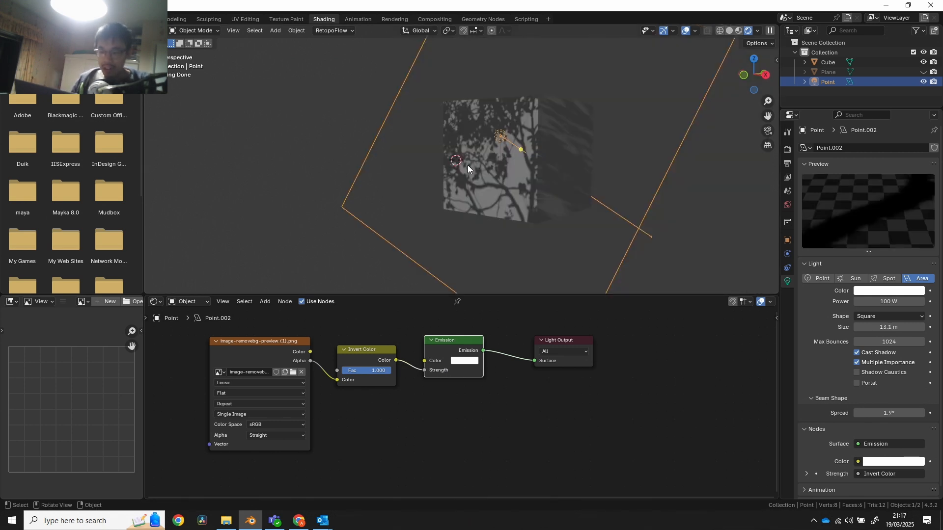
Move the area light away from the cube's patterned face in two moves of about 7 m each
{"action": "middle_click_drag", "start_coordinate": [468, 165], "coordinate": [472, 144]}
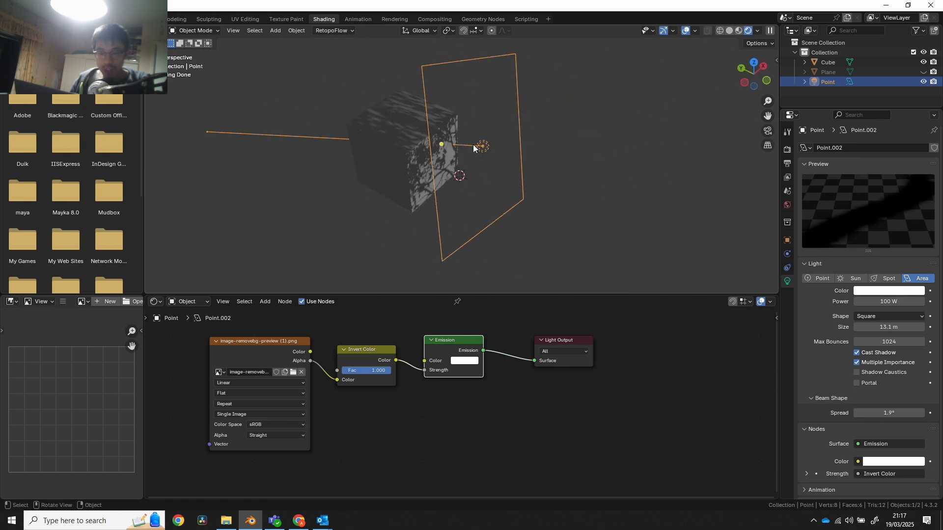
{"action": "key", "text": "g"}
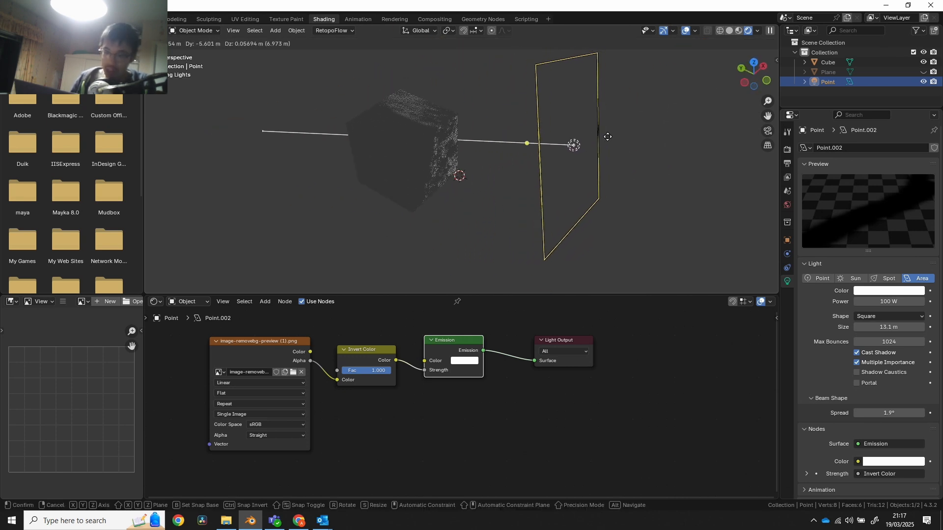
{"action": "left_click", "coordinate": [605, 159]}
{"action": "middle_click_drag", "start_coordinate": [604, 159], "coordinate": [434, 114]}
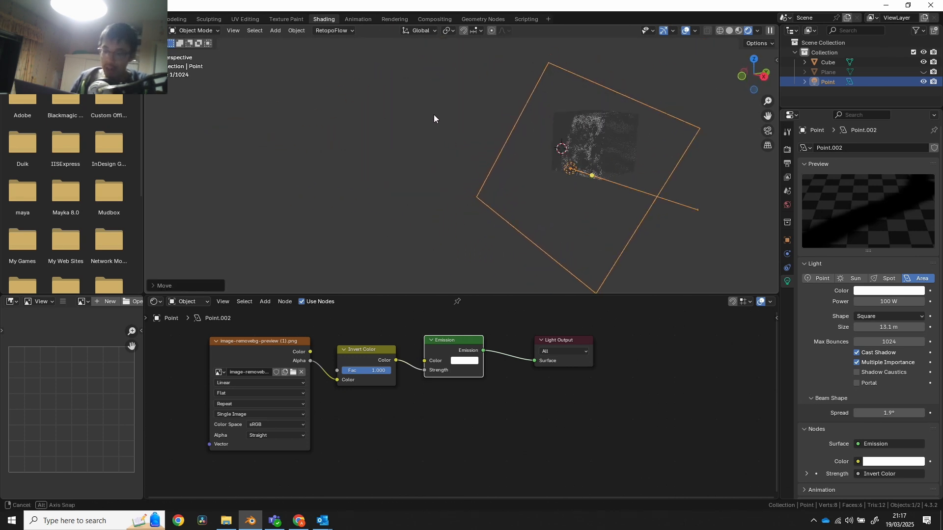
{"action": "key", "text": "g"}
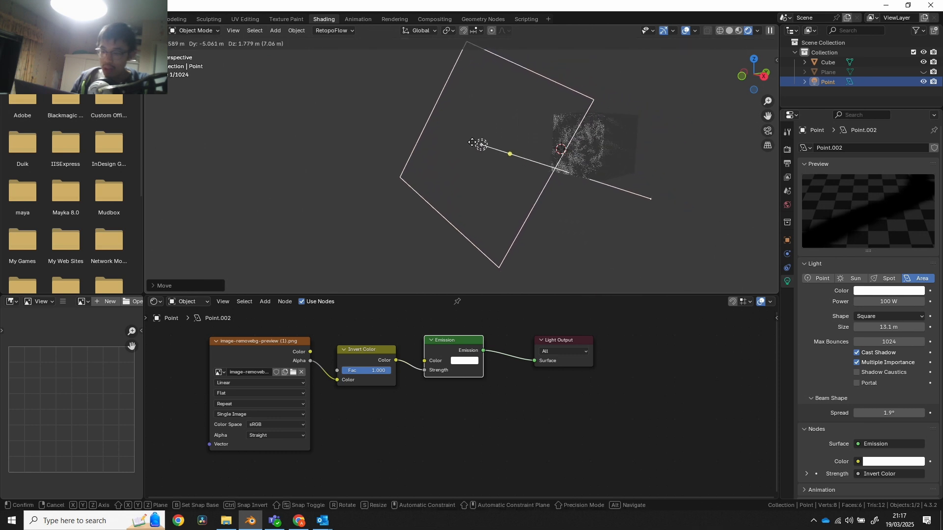
{"action": "left_click", "coordinate": [430, 118]}
Narrow the area light's beam spread to 0° and raise its power to 103.4 W
{"action": "scroll", "coordinate": [622, 164], "scroll_direction": "up", "scroll_amount": 3}
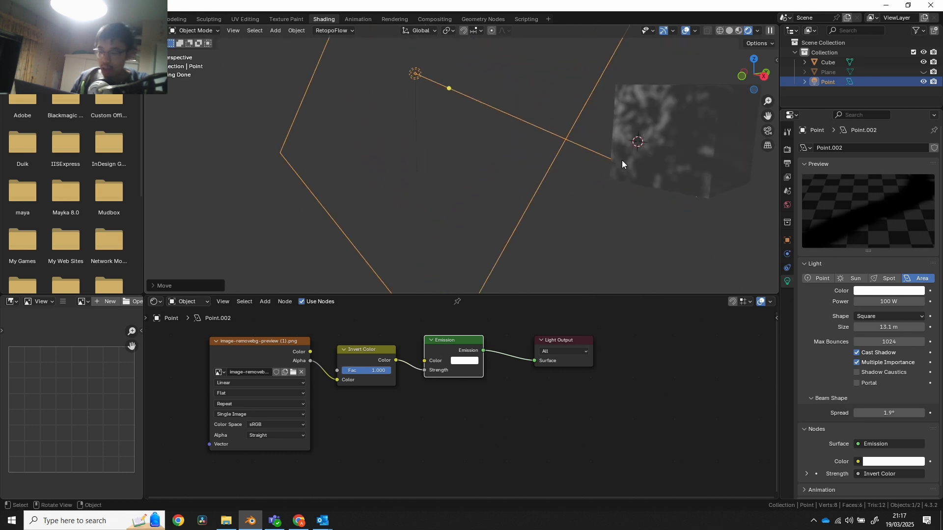
{"action": "left_click_drag", "start_coordinate": [888, 413], "coordinate": [866, 414]}
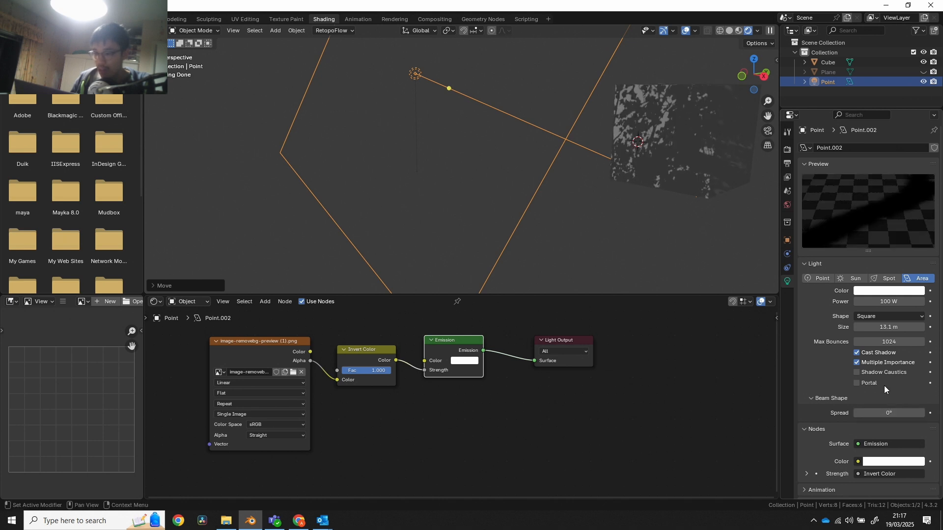
{"action": "left_click_drag", "start_coordinate": [884, 302], "coordinate": [891, 302]}
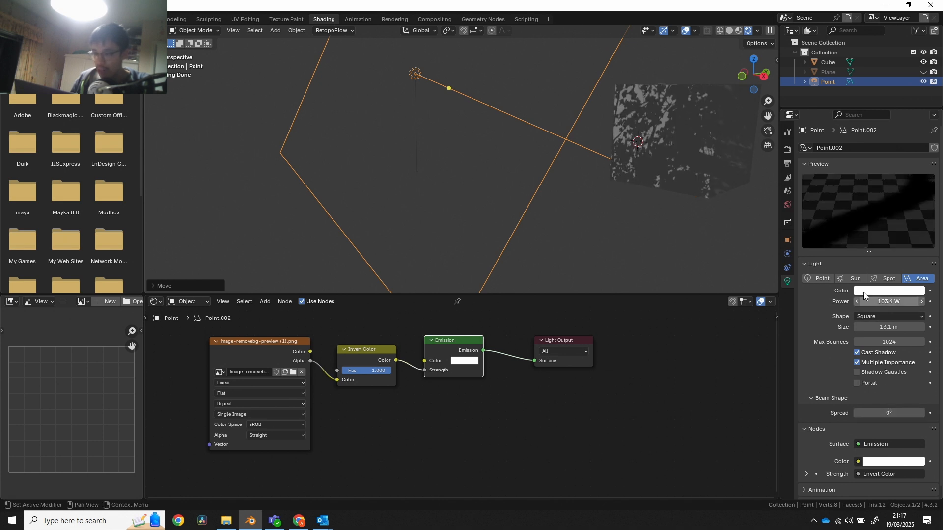
Switch the render engine to EEVEE to compare the projected pattern, and return it to Cycles
{"action": "left_click", "coordinate": [787, 149]}
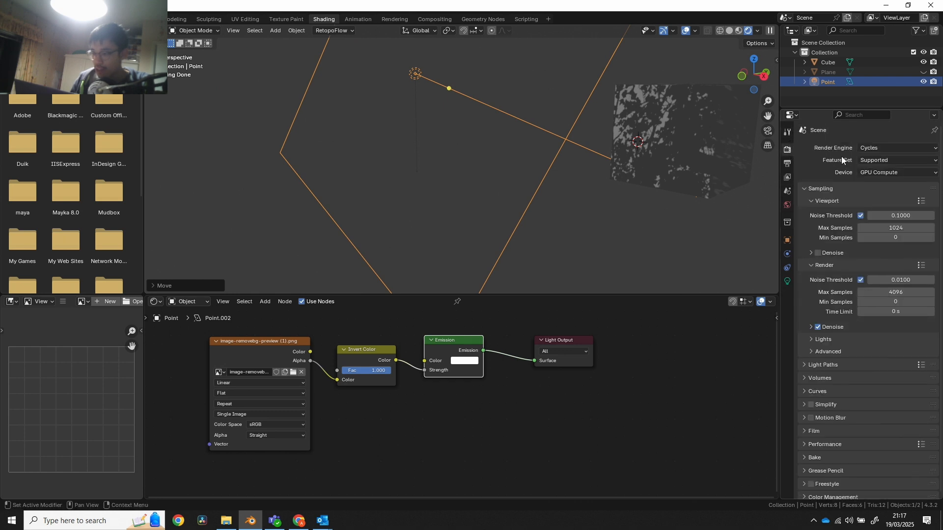
{"action": "left_click", "coordinate": [867, 148]}
{"action": "left_click", "coordinate": [872, 159]}
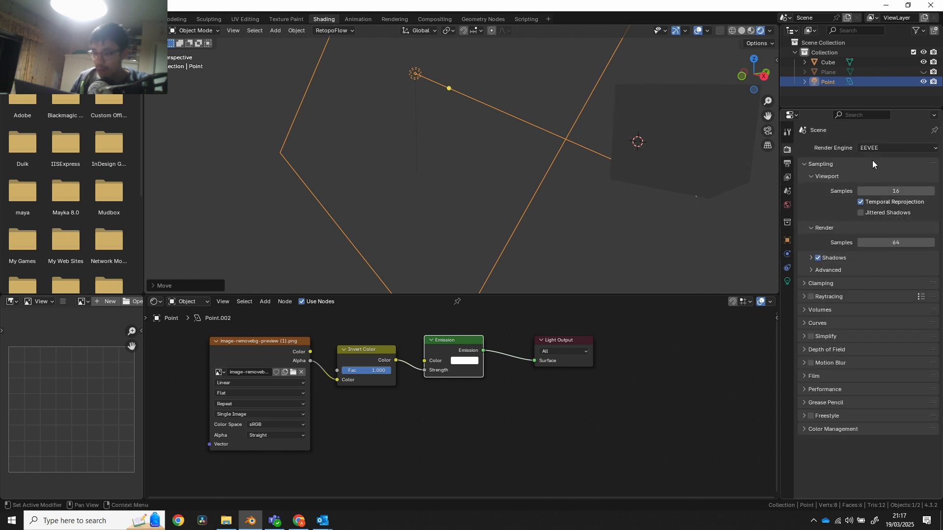
{"action": "left_click", "coordinate": [871, 150]}
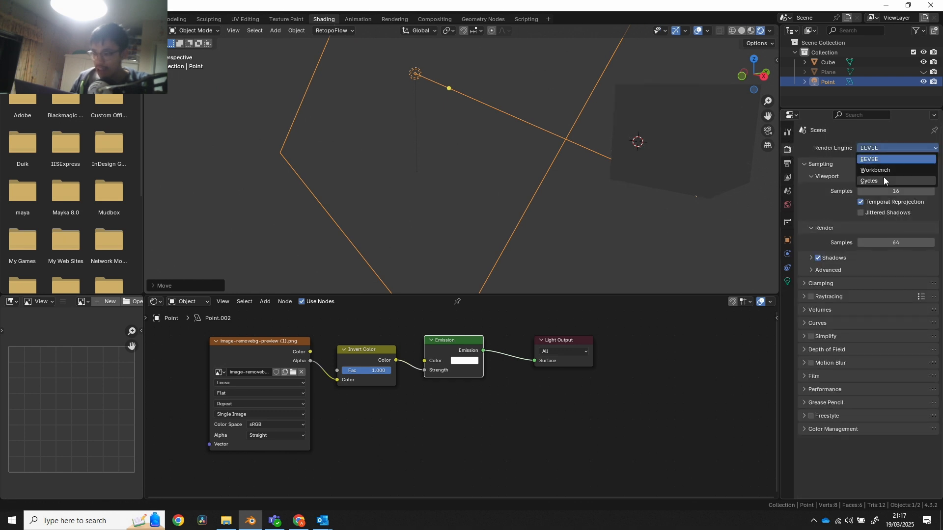
{"action": "left_click", "coordinate": [883, 177]}
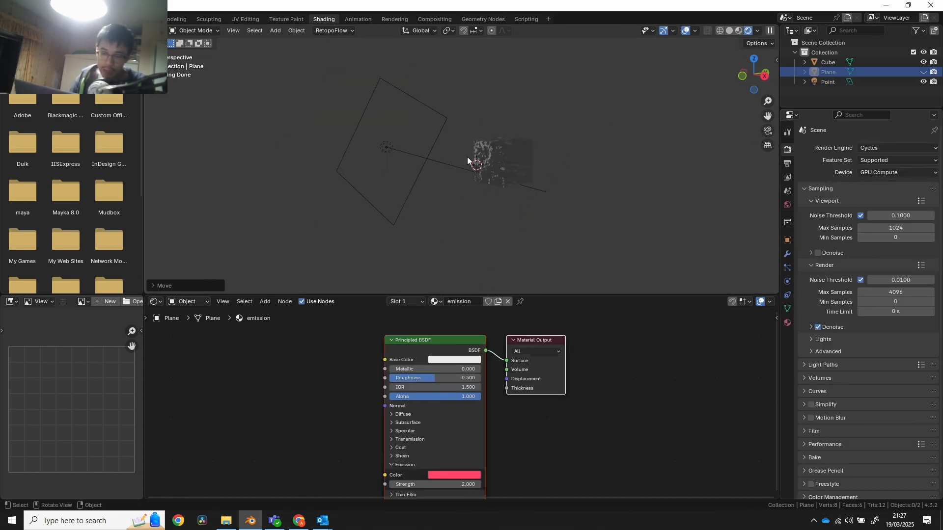
Add a new cube mesh at the 3D cursor in the Layout workspace
{"action": "middle_click_drag", "start_coordinate": [467, 157], "coordinate": [390, 166]}
{"action": "middle_click_drag", "start_coordinate": [309, 129], "coordinate": [542, 169]}
{"action": "middle_click_drag", "start_coordinate": [394, 162], "coordinate": [438, 206]}
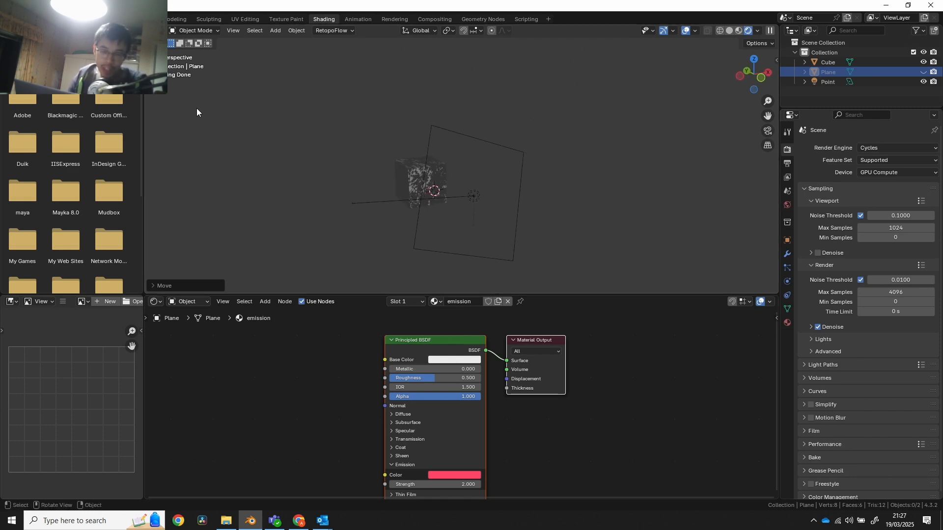
{"action": "left_click", "coordinate": [139, 19]}
{"action": "scroll", "coordinate": [528, 242], "scroll_direction": "up", "scroll_amount": 4}
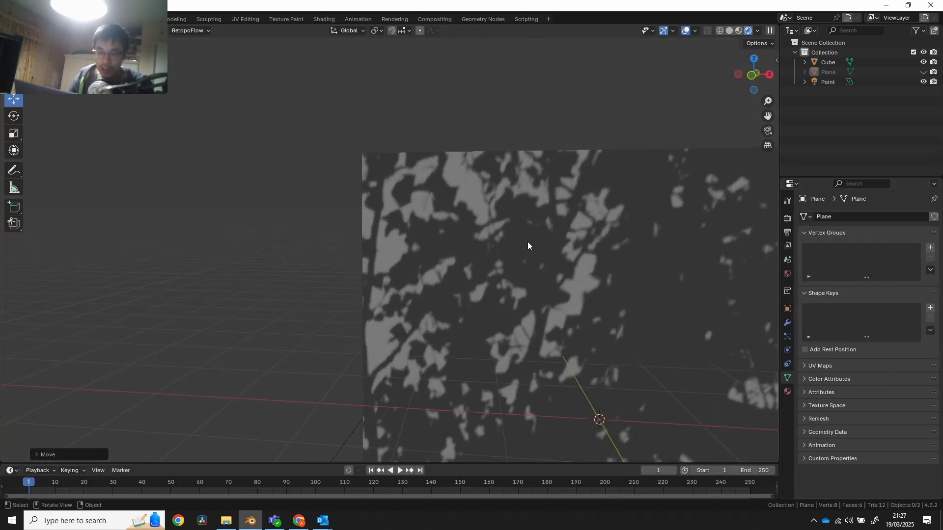
{"action": "scroll", "coordinate": [523, 245], "scroll_direction": "down", "scroll_amount": 7}
{"action": "mouse_move", "coordinate": [523, 245]}
{"action": "middle_mouse_down"}
{"action": "mouse_move", "coordinate": [466, 264]}
{"action": "mouse_move", "coordinate": [471, 252]}
{"action": "mouse_move", "coordinate": [446, 257]}
{"action": "mouse_move", "coordinate": [452, 244]}
{"action": "mouse_move", "coordinate": [443, 254]}
{"action": "mouse_move", "coordinate": [447, 273]}
{"action": "mouse_move", "coordinate": [455, 270]}
{"action": "middle_mouse_up"}
{"action": "key", "text": "shift+a"}
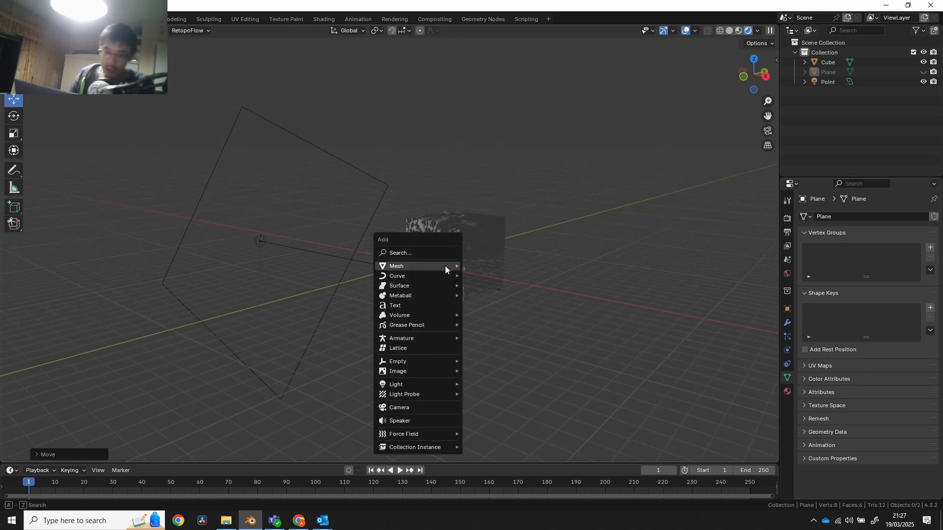
{"action": "mouse_move", "coordinate": [438, 267]}
{"action": "left_click", "coordinate": [491, 277]}
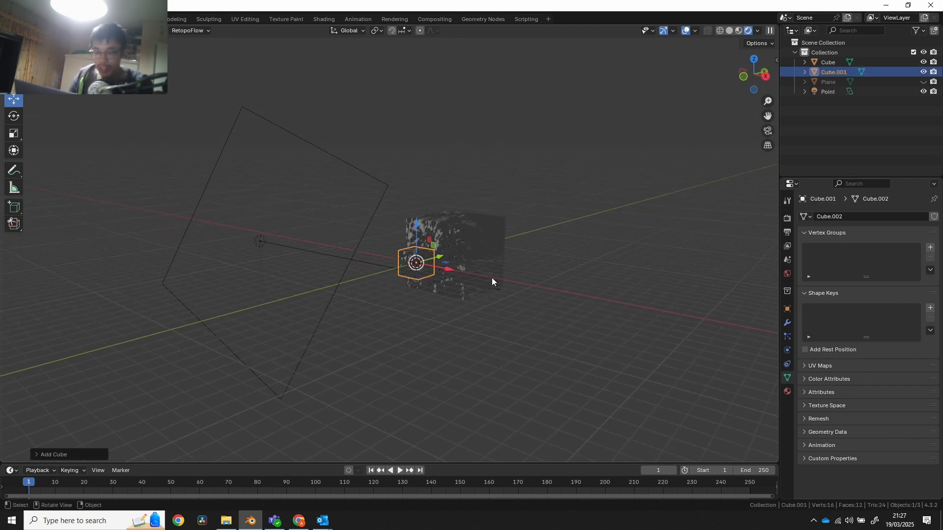
Scale the new cube up until it encloses the original cube
{"action": "middle_click_drag", "start_coordinate": [491, 278], "coordinate": [459, 274]}
{"action": "key", "text": "g"}
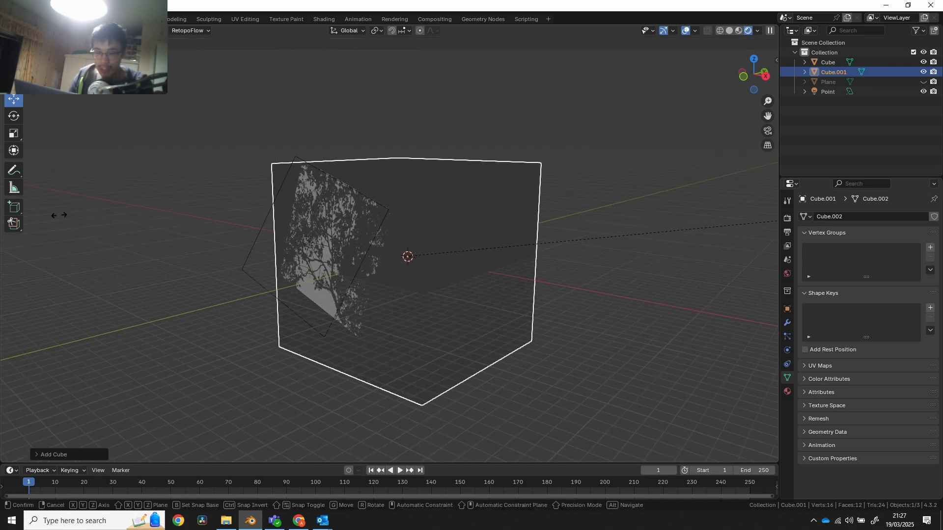
{"action": "left_click", "coordinate": [274, 191]}
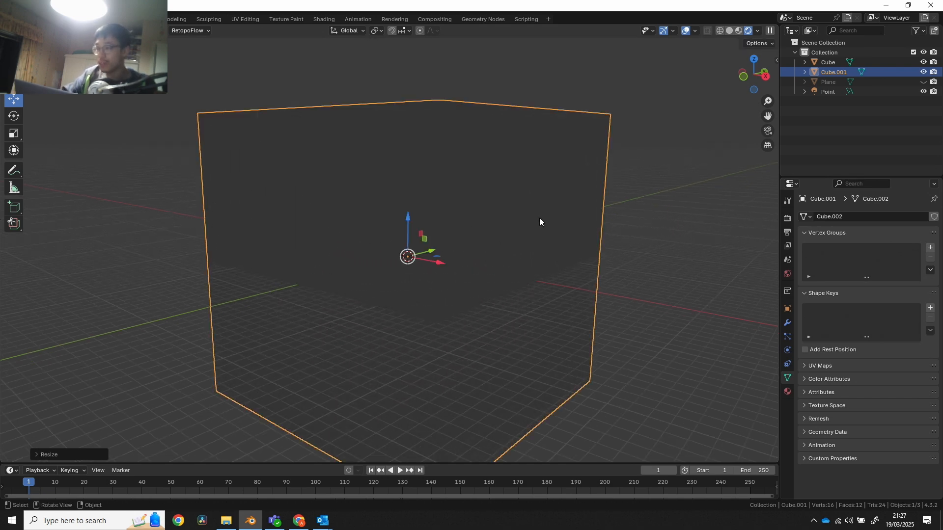
Create a new material for the enclosing cube in the Shading workspace and delete its Principled BSDF node
{"action": "left_click", "coordinate": [324, 19]}
{"action": "left_click", "coordinate": [485, 302]}
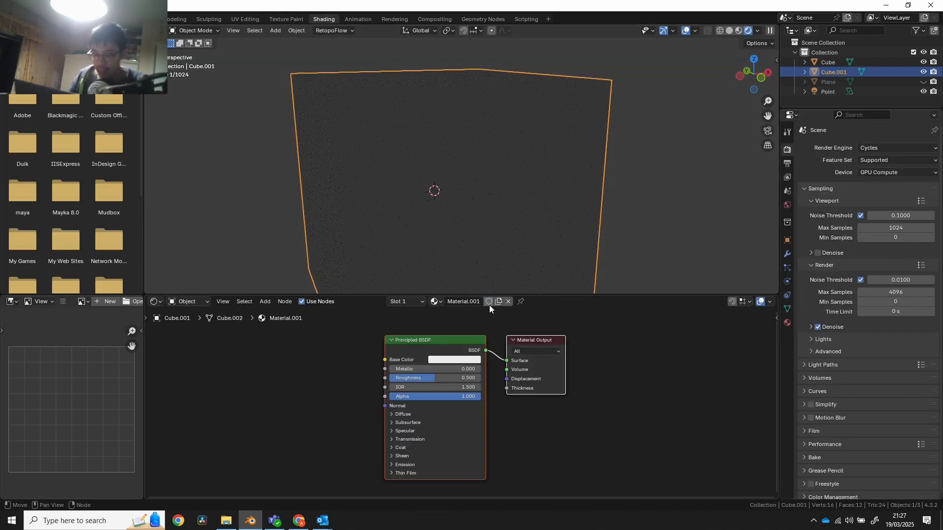
{"action": "left_click", "coordinate": [451, 344]}
{"action": "key", "text": "x"}
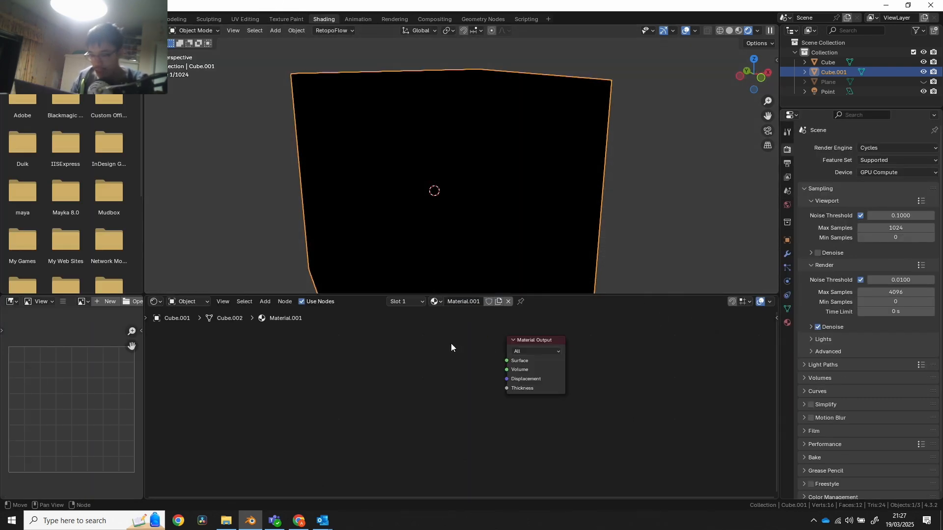
Add a Principled Volume node and connect its Volume output to the Material Output's Volume input
{"action": "key", "text": "F3"}
{"action": "type", "text": "volu"}
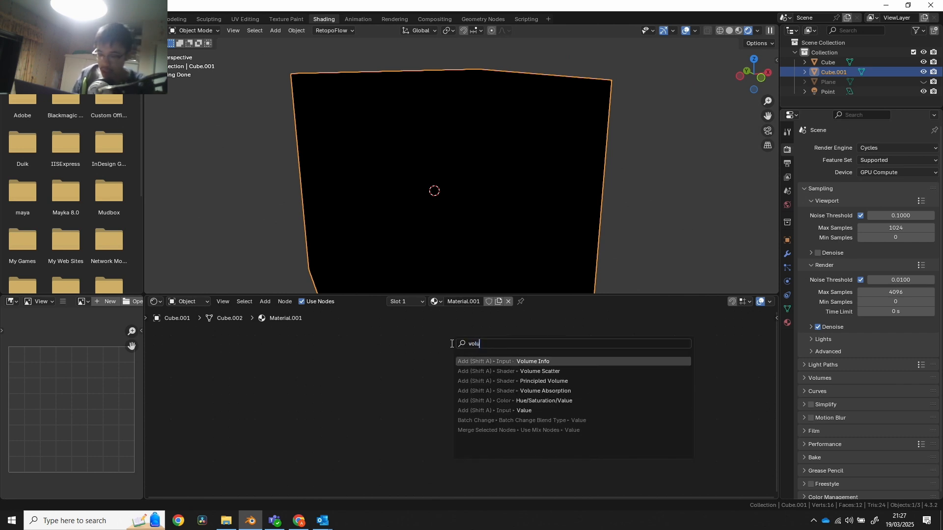
{"action": "key", "text": "Down"}
{"action": "key", "text": "Down"}
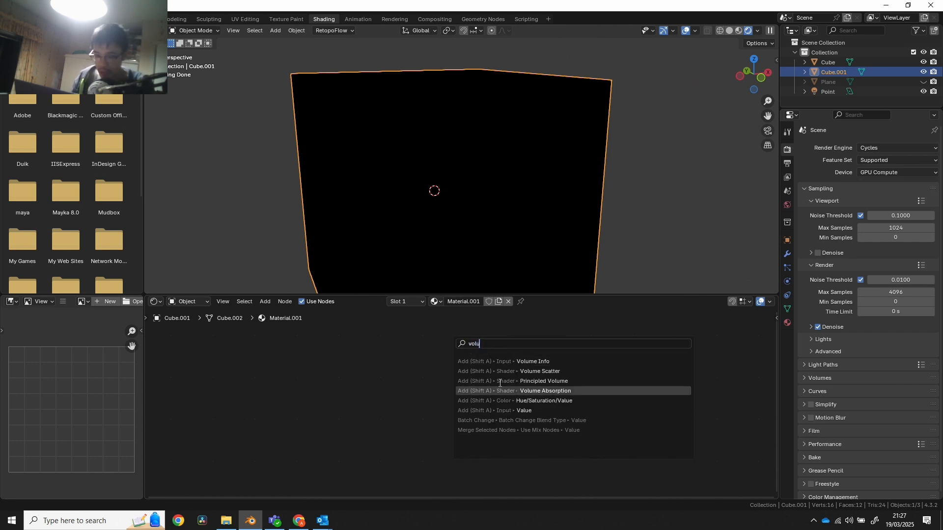
{"action": "key", "text": "Return"}
{"action": "left_click", "coordinate": [344, 328]}
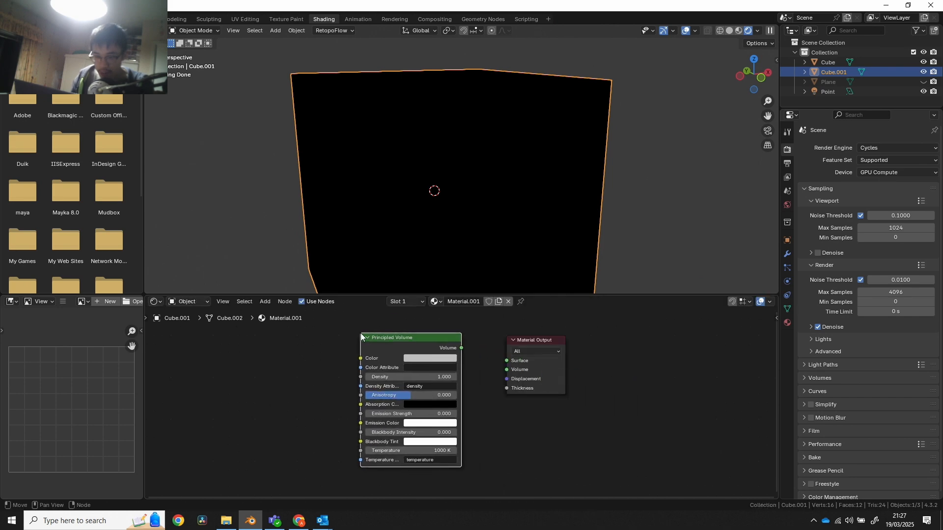
{"action": "left_click_drag", "start_coordinate": [461, 348], "coordinate": [506, 370]}
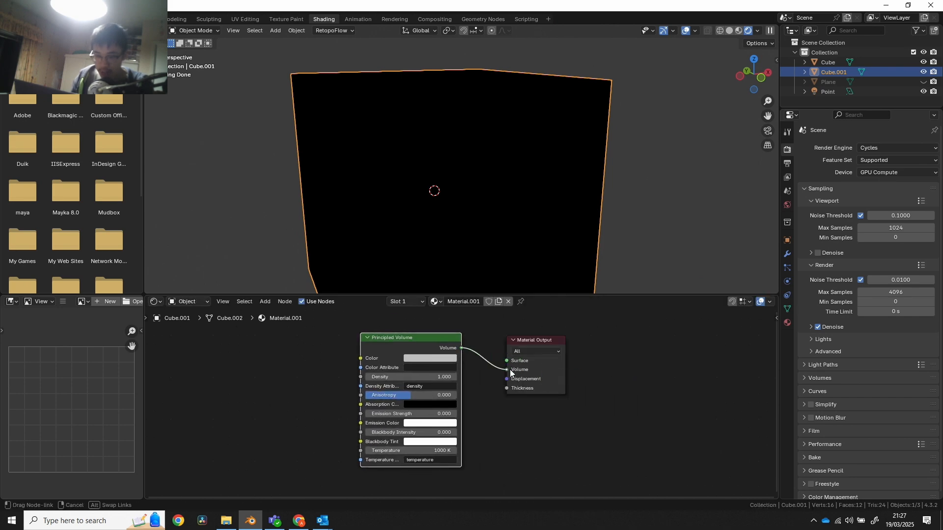
Scale the volume cube down to about 0.59 of its size
{"action": "scroll", "coordinate": [503, 217], "scroll_direction": "up", "scroll_amount": 2}
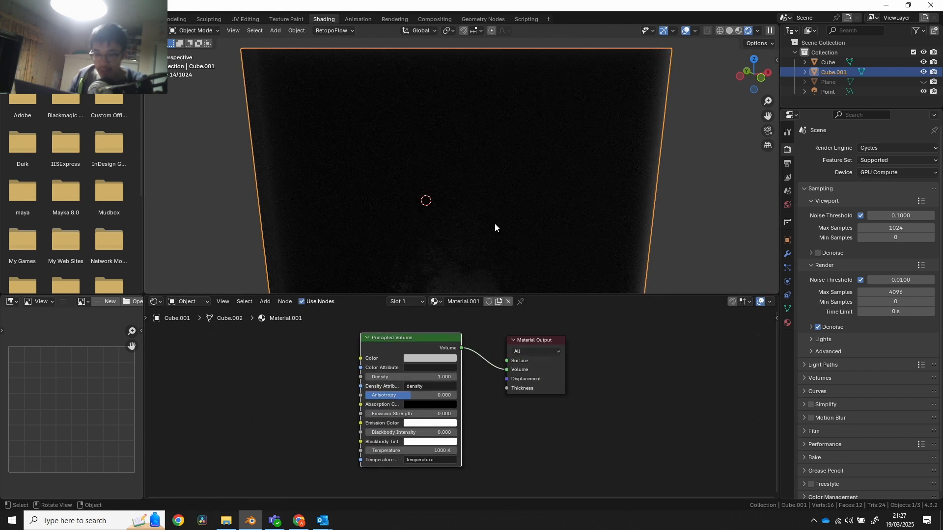
{"action": "middle_click_drag", "start_coordinate": [494, 223], "coordinate": [502, 204]}
{"action": "scroll", "coordinate": [502, 203], "scroll_direction": "down", "scroll_amount": 3}
{"action": "key", "text": "s"}
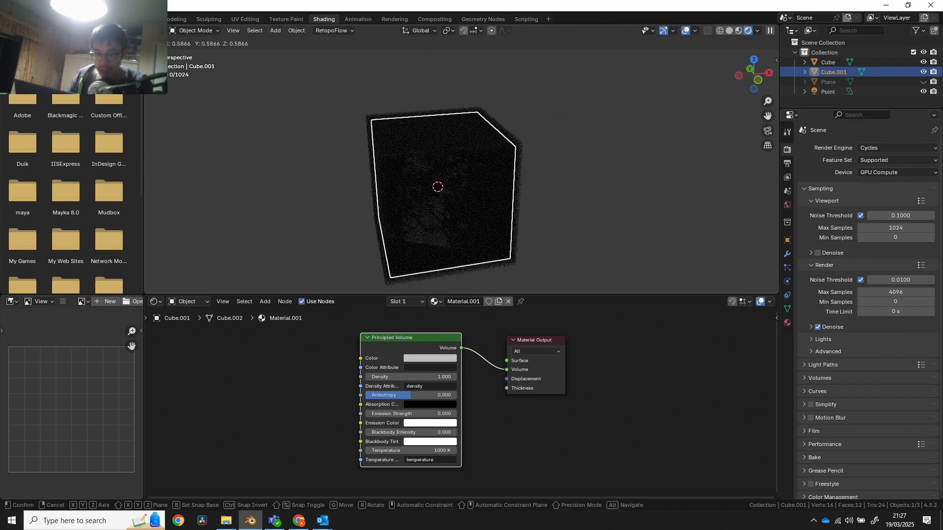
{"action": "left_click", "coordinate": [449, 208]}
Switch the render engine to EEVEE and inspect the volume cube from several angles
{"action": "middle_click_drag", "start_coordinate": [449, 207], "coordinate": [522, 110]}
{"action": "scroll", "coordinate": [460, 187], "scroll_direction": "up", "scroll_amount": 4}
{"action": "scroll", "coordinate": [424, 215], "scroll_direction": "up", "scroll_amount": 3}
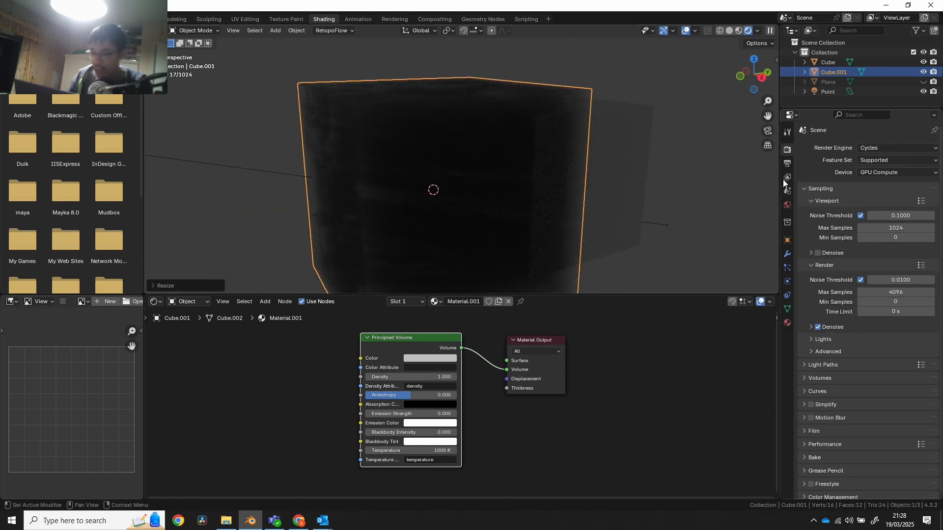
{"action": "left_click", "coordinate": [869, 148]}
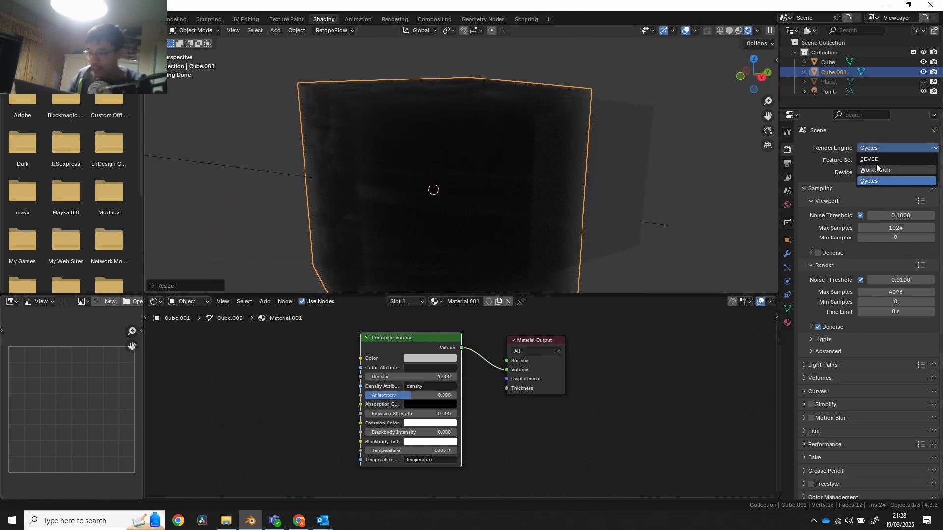
{"action": "left_click", "coordinate": [877, 165]}
{"action": "left_click", "coordinate": [875, 148]}
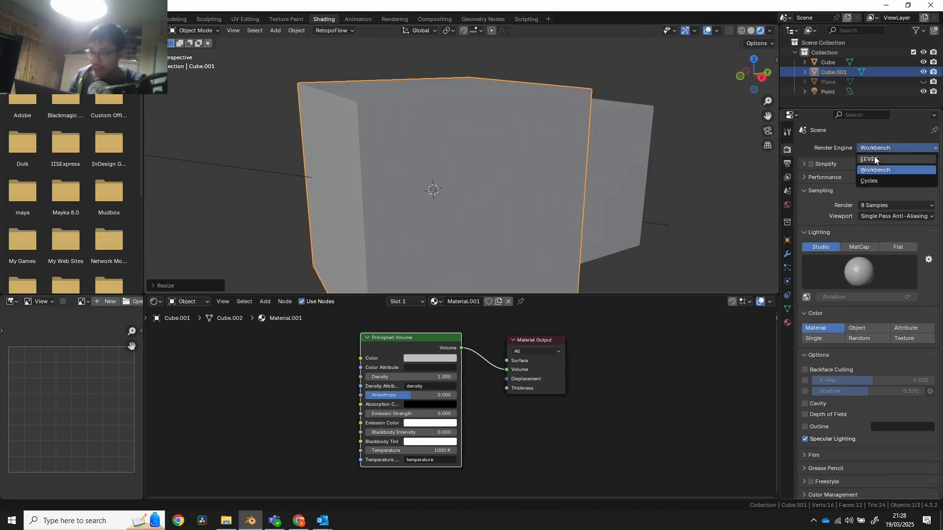
{"action": "left_click", "coordinate": [874, 159]}
{"action": "scroll", "coordinate": [443, 180], "scroll_direction": "down", "scroll_amount": 4}
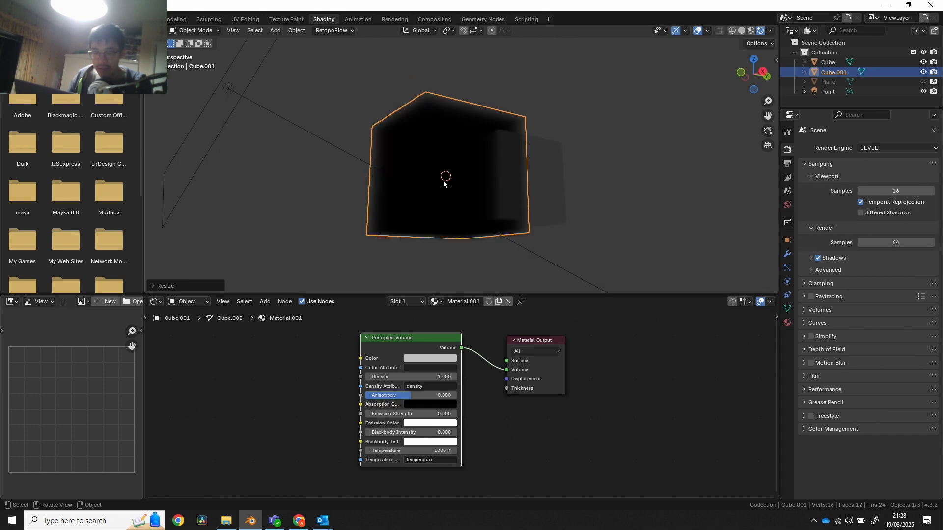
{"action": "middle_click_drag", "start_coordinate": [443, 180], "coordinate": [475, 230]}
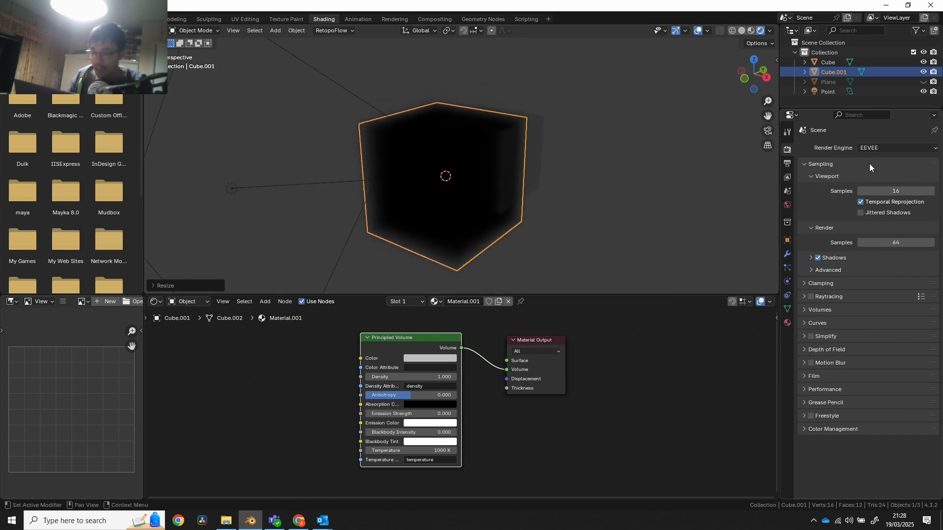
Switch the render engine from EEVEE to Cycles
{"action": "left_click", "coordinate": [882, 148]}
{"action": "left_click", "coordinate": [883, 181]}
{"action": "left_click", "coordinate": [877, 148]}
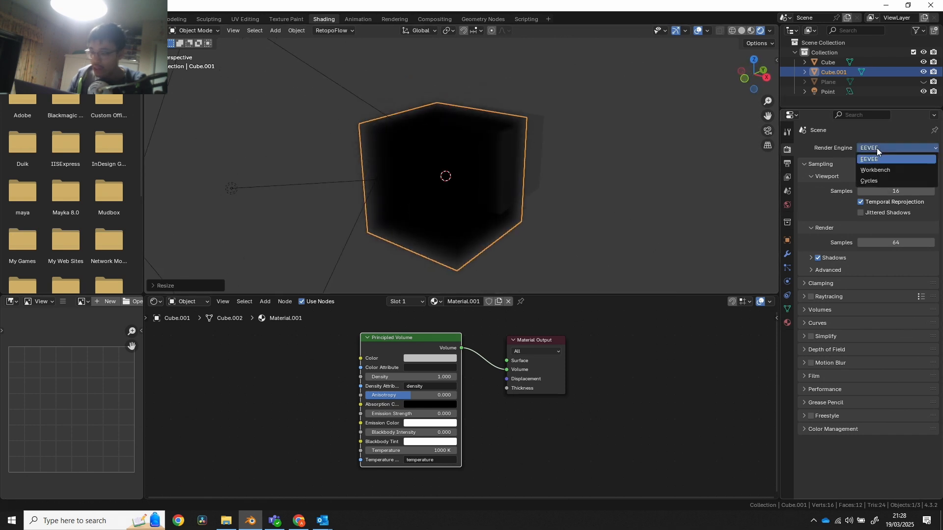
{"action": "left_click", "coordinate": [878, 181]}
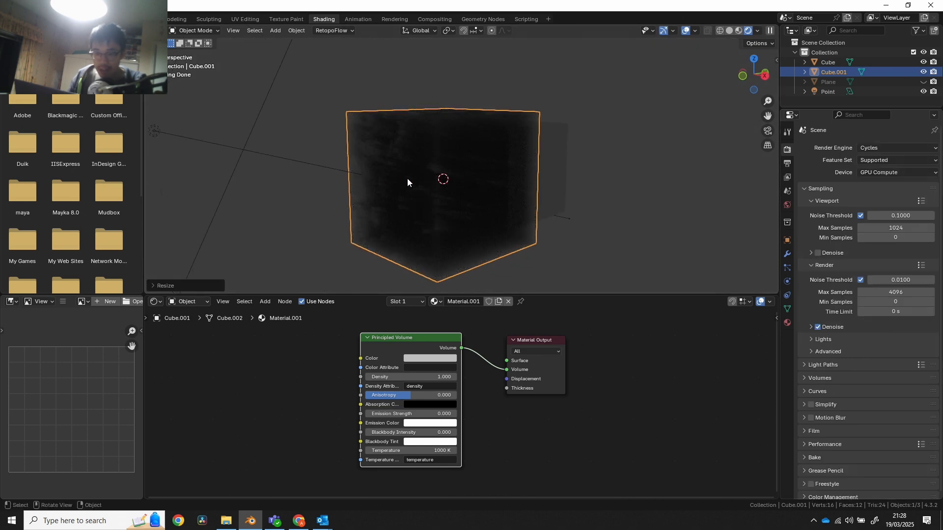
Scale up the volume cube around the scene and check it from inside and outside
{"action": "mouse_move", "coordinate": [408, 178]}
{"action": "middle_mouse_down"}
{"action": "mouse_move", "coordinate": [362, 176]}
{"action": "mouse_move", "coordinate": [350, 165]}
{"action": "mouse_move", "coordinate": [402, 161]}
{"action": "middle_mouse_up"}
{"action": "key", "text": "s"}
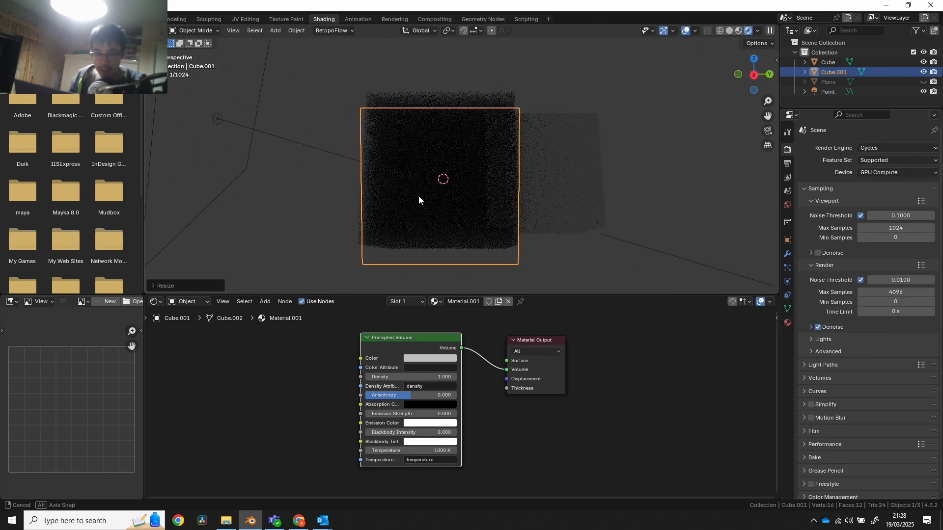
{"action": "left_click", "coordinate": [497, 190]}
{"action": "scroll", "coordinate": [481, 193], "scroll_direction": "up", "scroll_amount": 4}
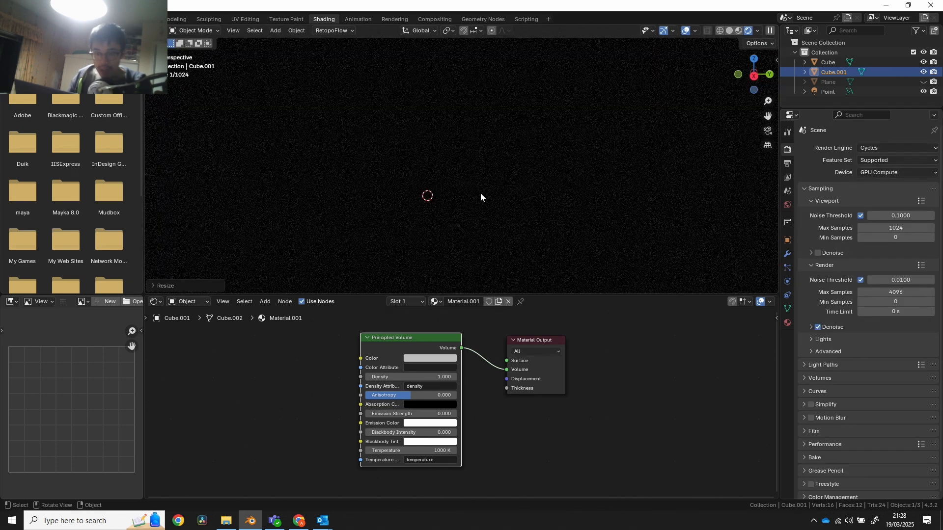
{"action": "scroll", "coordinate": [487, 228], "scroll_direction": "down", "scroll_amount": 2}
{"action": "scroll", "coordinate": [471, 219], "scroll_direction": "down", "scroll_amount": 3}
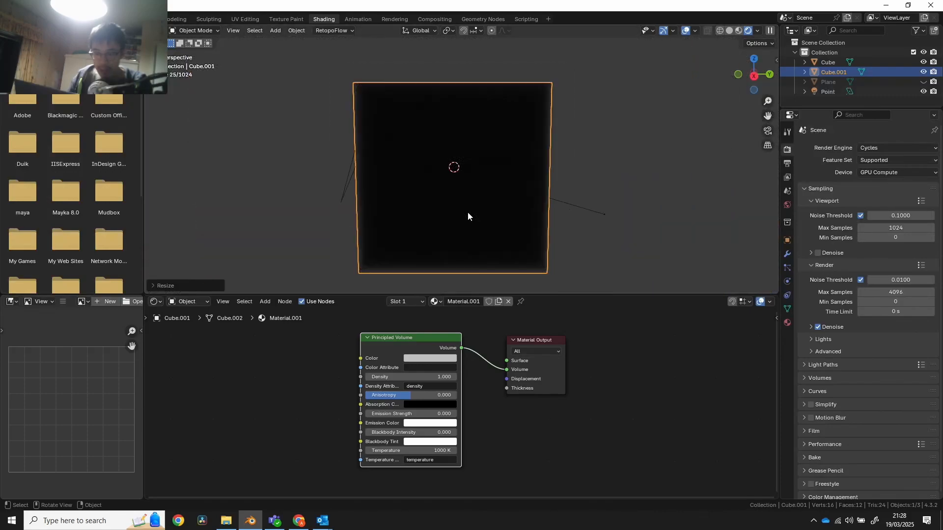
Set the Principled Volume node's density to 0.1 and its anisotropy to about -0.727
{"action": "left_click", "coordinate": [437, 376]}
{"action": "type", "text": "0.4"}
{"action": "key", "text": "Return"}
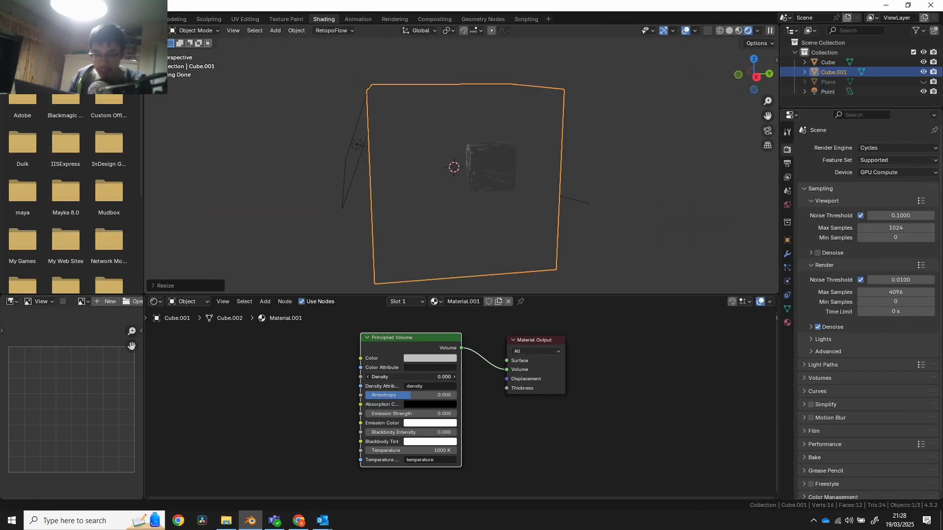
{"action": "left_click_drag", "start_coordinate": [434, 377], "coordinate": [401, 396]}
{"action": "scroll", "coordinate": [497, 199], "scroll_direction": "up", "scroll_amount": 2}
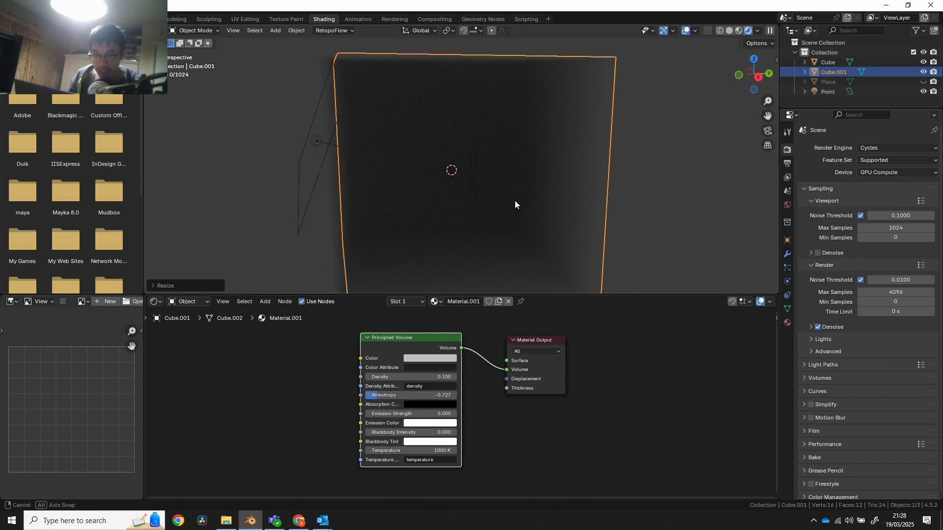
Raise the Principled Volume density to 0.4 and inspect the light beams inside the volume cube
{"action": "middle_click_drag", "start_coordinate": [514, 201], "coordinate": [579, 203]}
{"action": "middle_click_drag", "start_coordinate": [462, 203], "coordinate": [503, 215]}
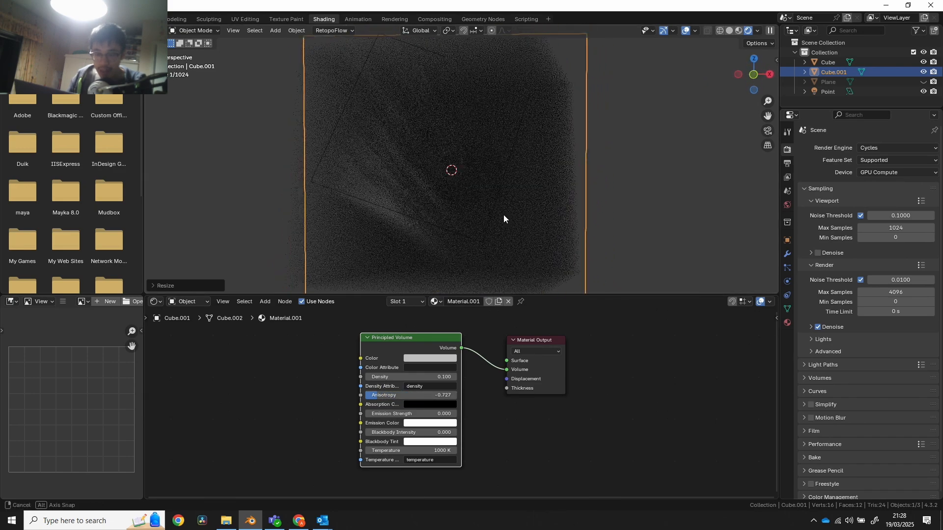
{"action": "mouse_move", "coordinate": [417, 207]}
{"action": "middle_mouse_down"}
{"action": "mouse_move", "coordinate": [434, 169]}
{"action": "mouse_move", "coordinate": [426, 208]}
{"action": "middle_mouse_up"}
{"action": "mouse_move", "coordinate": [413, 378]}
{"action": "left_mouse_down"}
{"action": "mouse_move", "coordinate": [452, 377]}
{"action": "mouse_move", "coordinate": [415, 377]}
{"action": "left_mouse_up"}
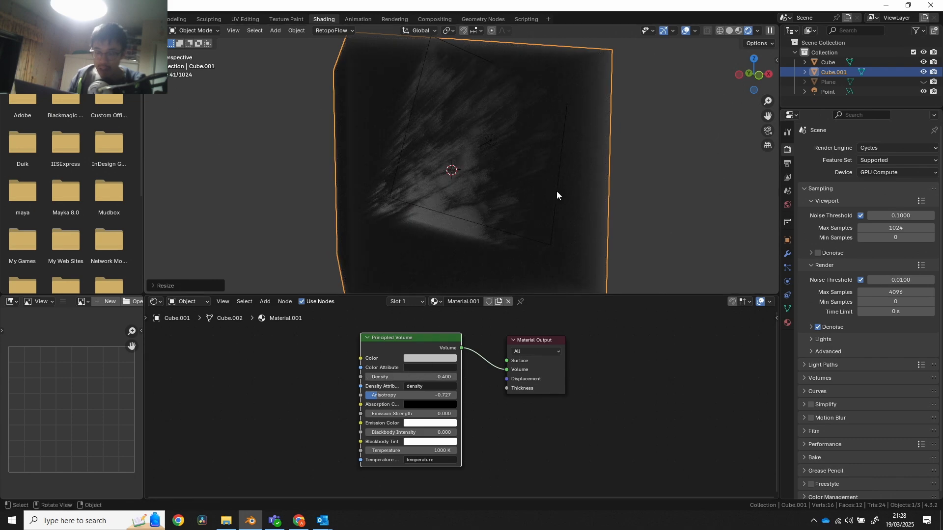
{"action": "middle_click_drag", "start_coordinate": [556, 191], "coordinate": [457, 199]}
{"action": "scroll", "coordinate": [447, 194], "scroll_direction": "down", "scroll_amount": 2}
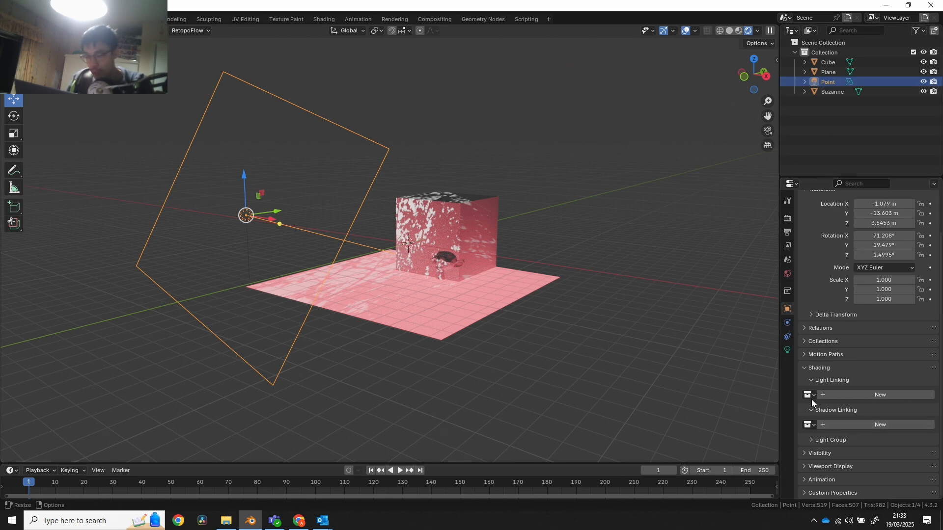
Create new light linking and shadow linking collections for the Point light
{"action": "scroll", "coordinate": [818, 367], "scroll_direction": "up", "scroll_amount": 3}
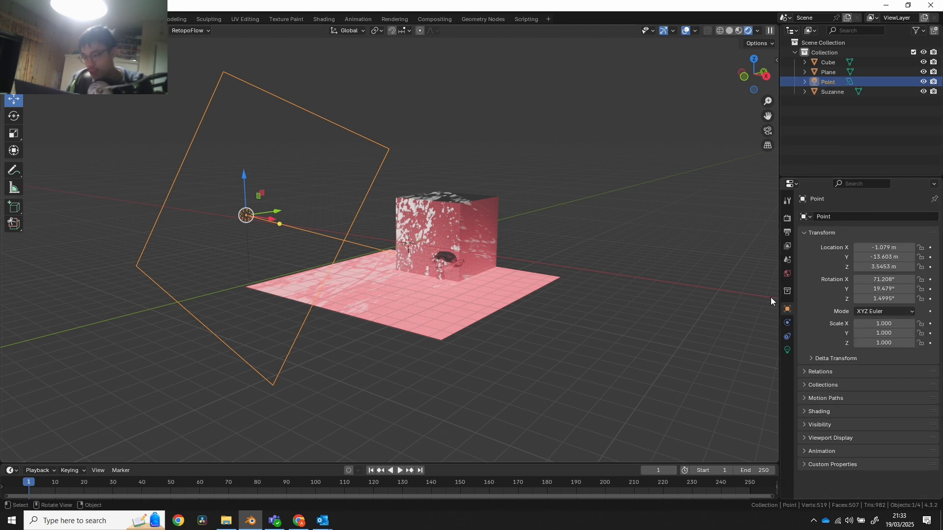
{"action": "scroll", "coordinate": [835, 385], "scroll_direction": "down", "scroll_amount": 2}
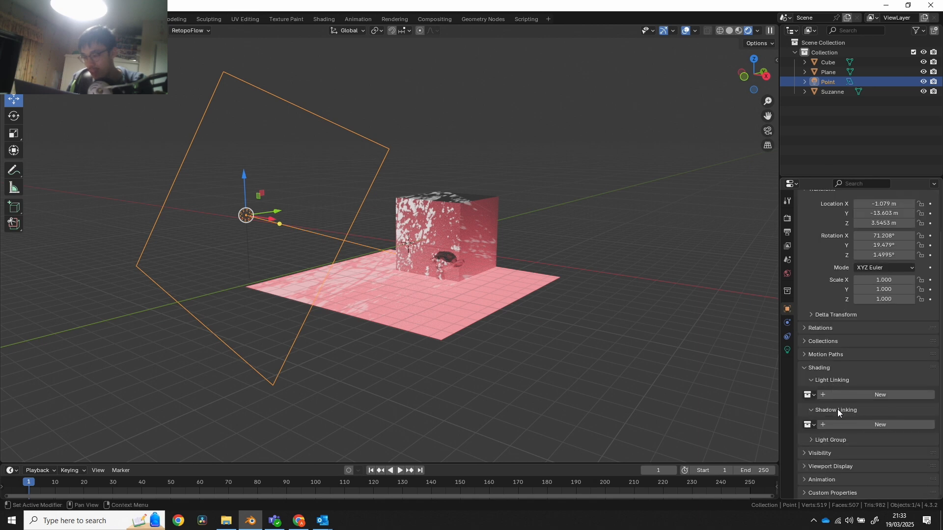
{"action": "left_click", "coordinate": [849, 395]}
{"action": "left_click", "coordinate": [868, 470]}
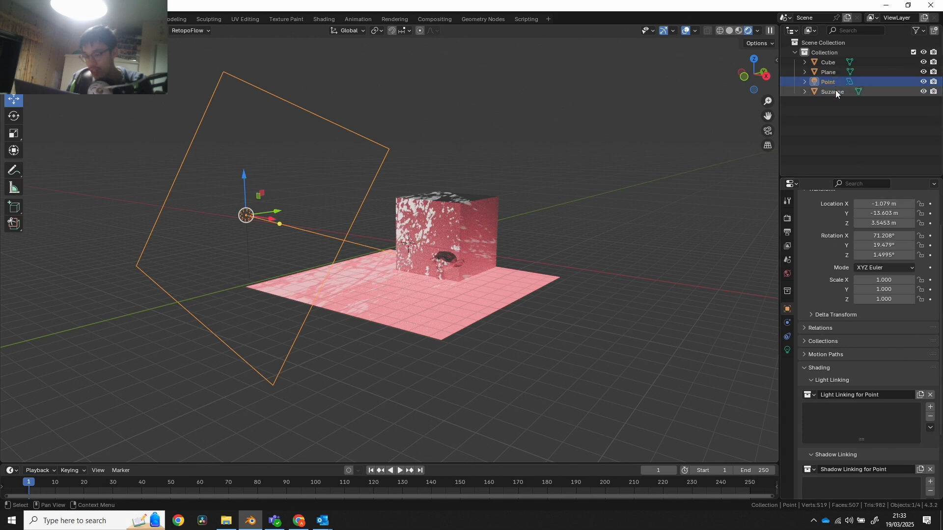
Add Suzanne to the Point light's light linking collection and inspect the lighting
{"action": "left_click_drag", "start_coordinate": [836, 90], "coordinate": [844, 423]}
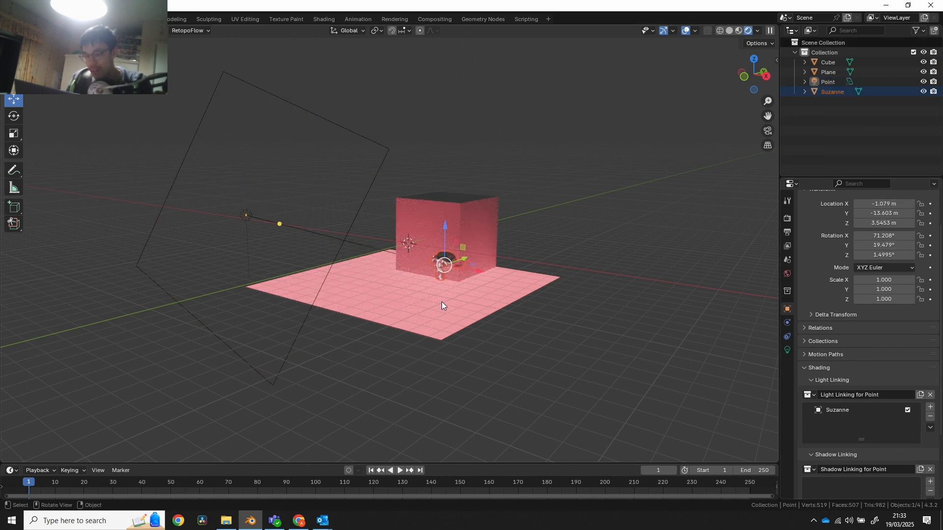
{"action": "scroll", "coordinate": [441, 302], "scroll_direction": "up", "scroll_amount": 4}
{"action": "scroll", "coordinate": [561, 290], "scroll_direction": "down", "scroll_amount": 2}
{"action": "scroll", "coordinate": [561, 294], "scroll_direction": "down", "scroll_amount": 2}
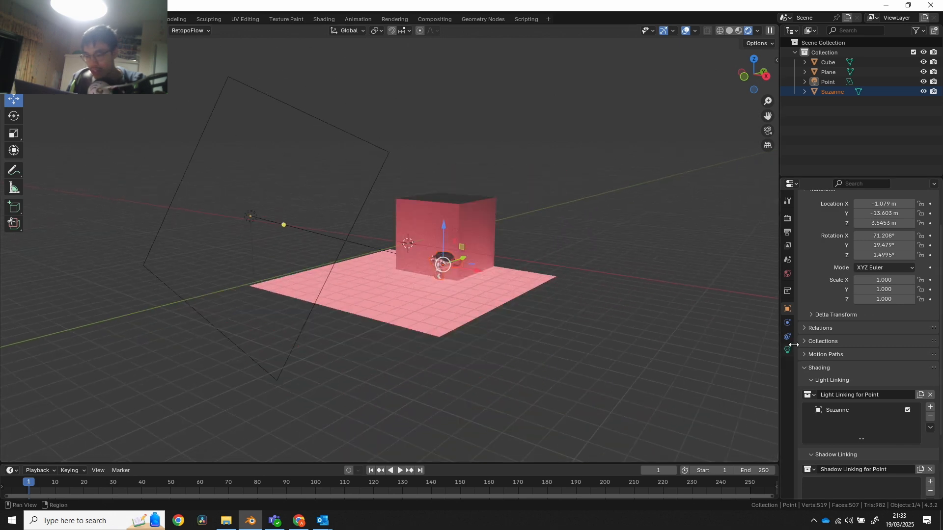
Add Suzanne to the Point light's shadow linking collection and Cube to its light linking collection
{"action": "left_click_drag", "start_coordinate": [835, 92], "coordinate": [830, 487]}
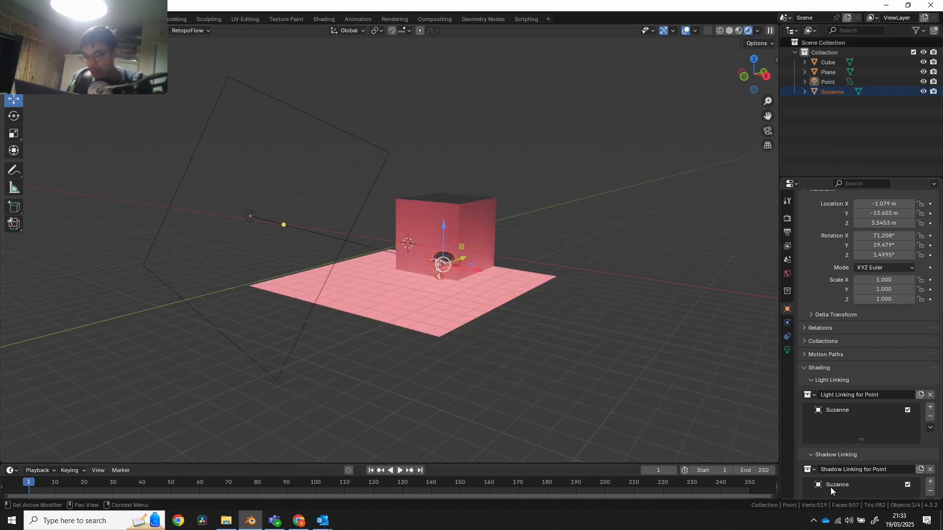
{"action": "middle_click_drag", "start_coordinate": [561, 332], "coordinate": [663, 216]}
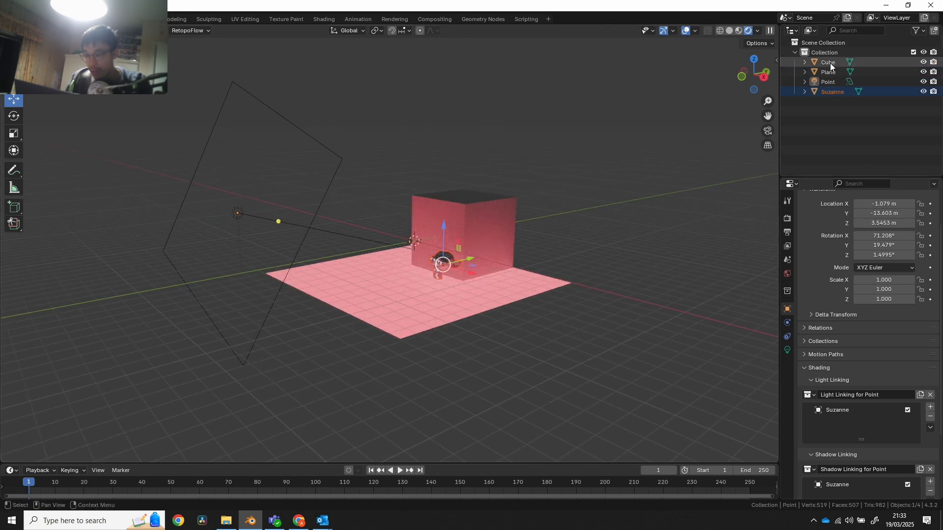
{"action": "left_click_drag", "start_coordinate": [830, 63], "coordinate": [842, 423]}
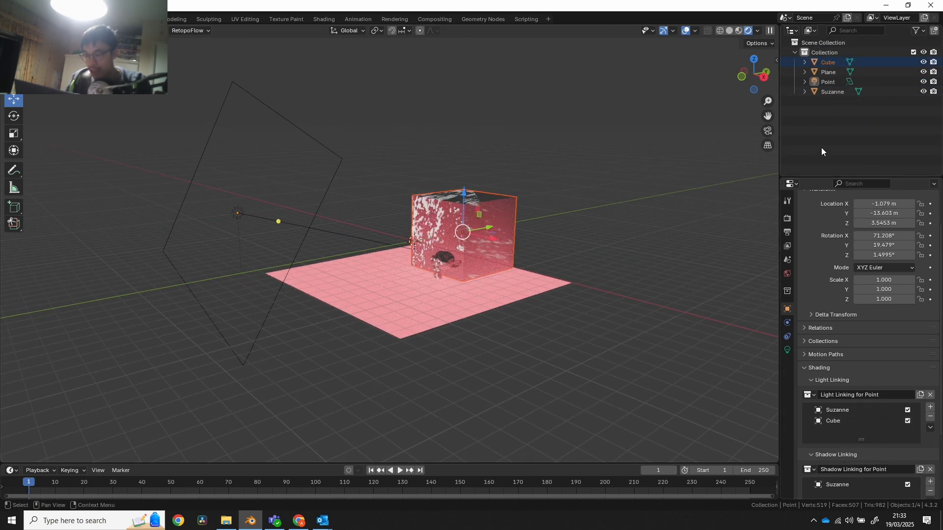
{"action": "middle_click_drag", "start_coordinate": [553, 270], "coordinate": [600, 250]}
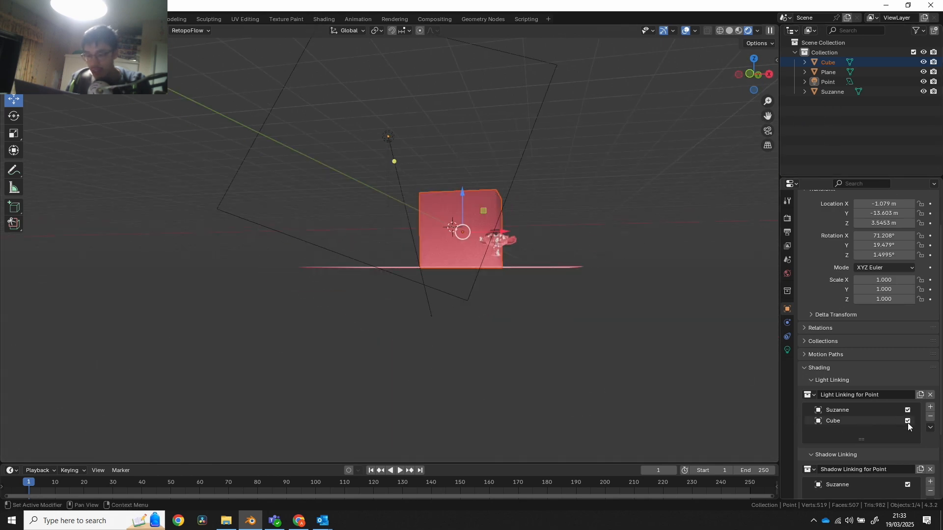
Create new light linking and shadow linking collections for the emissive Plane
{"action": "left_click", "coordinate": [828, 72]}
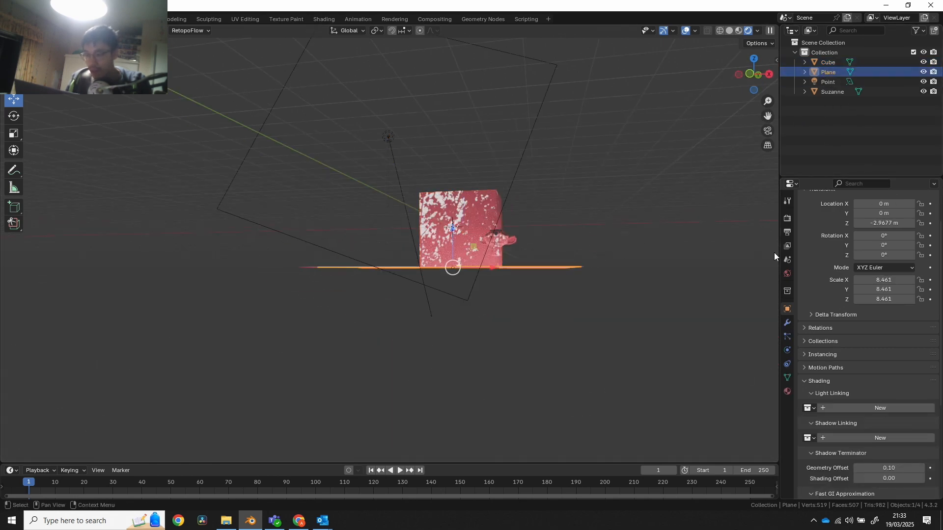
{"action": "middle_click_drag", "start_coordinate": [676, 408], "coordinate": [626, 442]}
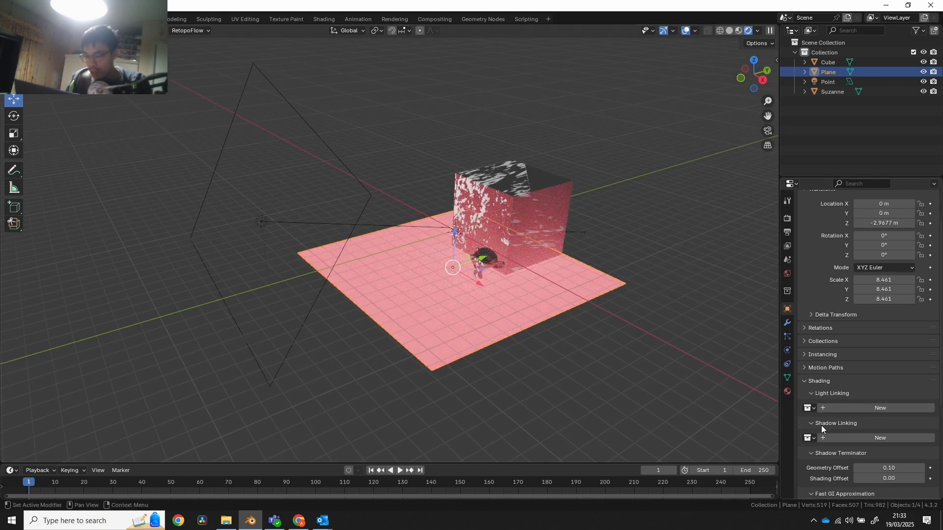
{"action": "left_click", "coordinate": [845, 409]}
{"action": "left_click", "coordinate": [854, 482]}
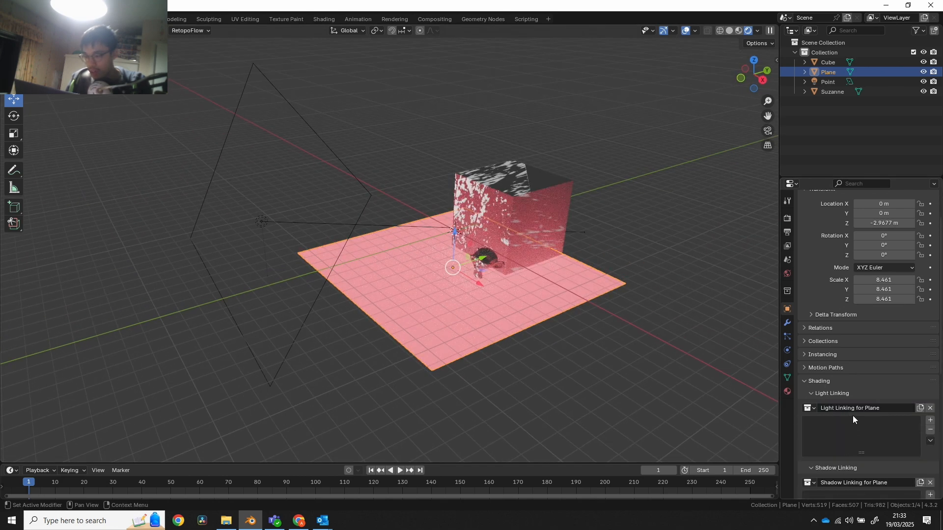
{"action": "scroll", "coordinate": [878, 387], "scroll_direction": "down", "scroll_amount": 3}
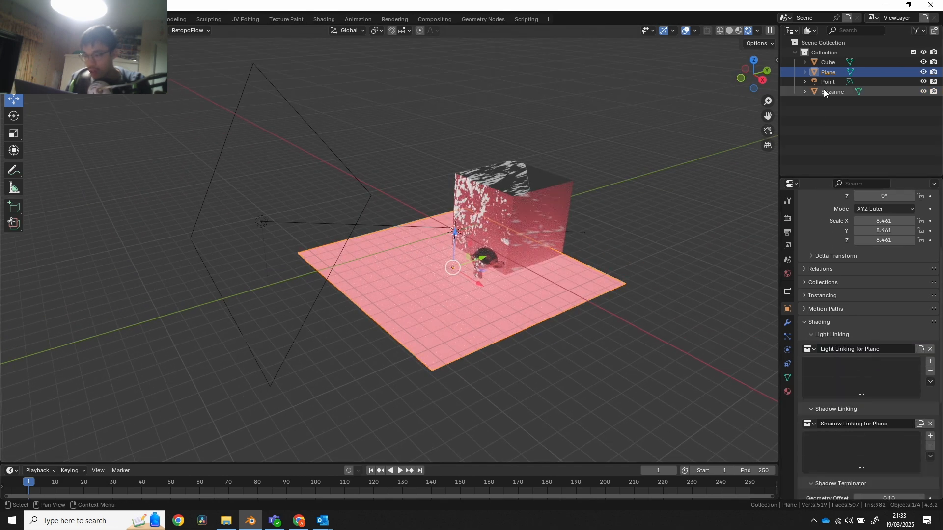
Add Suzanne to the Plane's light linking collection, exclude it from the Plane's light, and inspect Suzanne up close
{"action": "left_click_drag", "start_coordinate": [827, 92], "coordinate": [841, 378]}
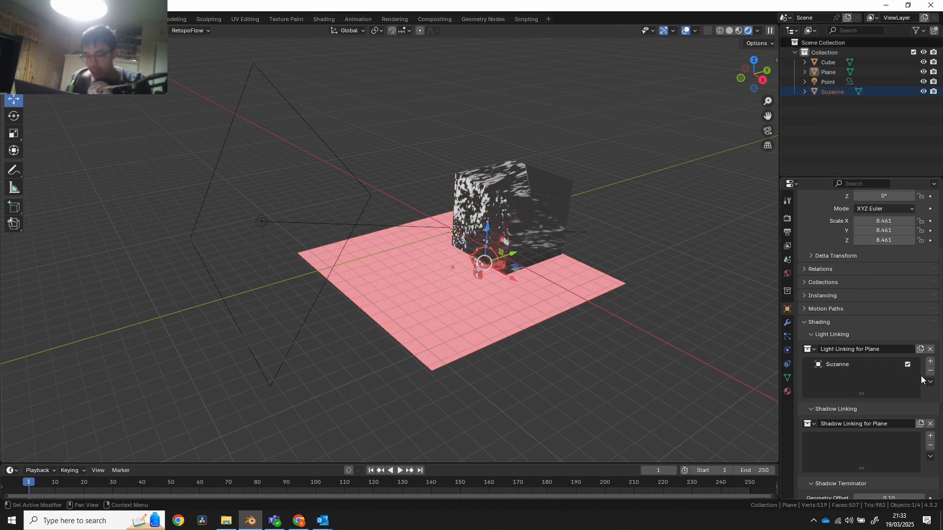
{"action": "left_click", "coordinate": [907, 364]}
{"action": "middle_click_drag", "start_coordinate": [666, 329], "coordinate": [517, 249]}
{"action": "middle_click_drag", "start_coordinate": [569, 292], "coordinate": [532, 325]}
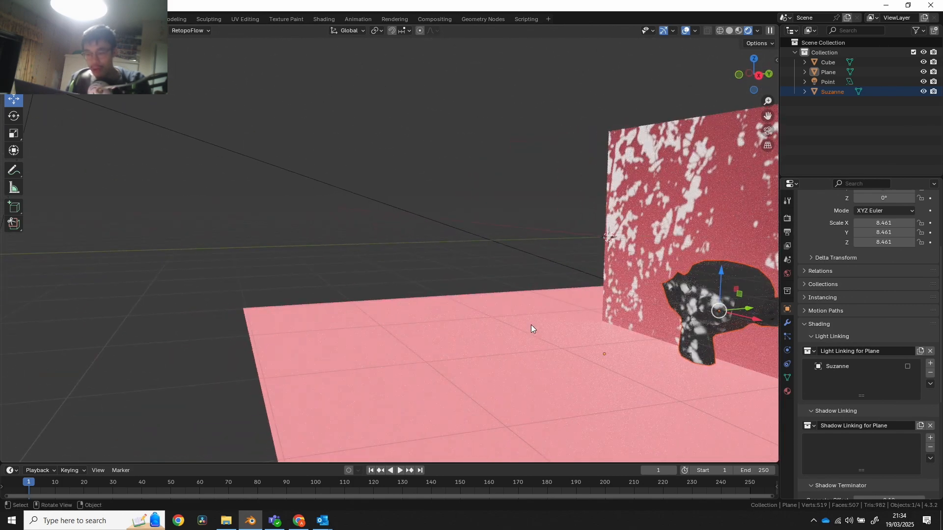